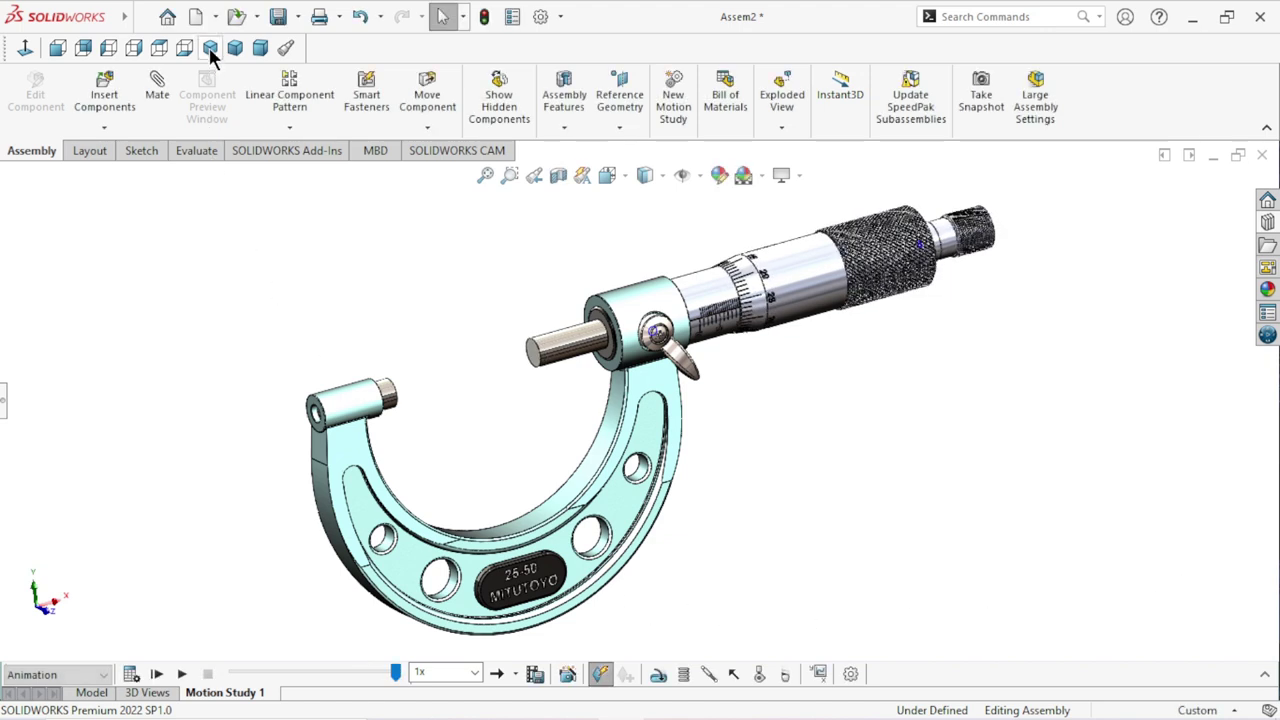
Play Motion Study 1 so the thimble turns and advances along the barrel.
left_click(180, 674)
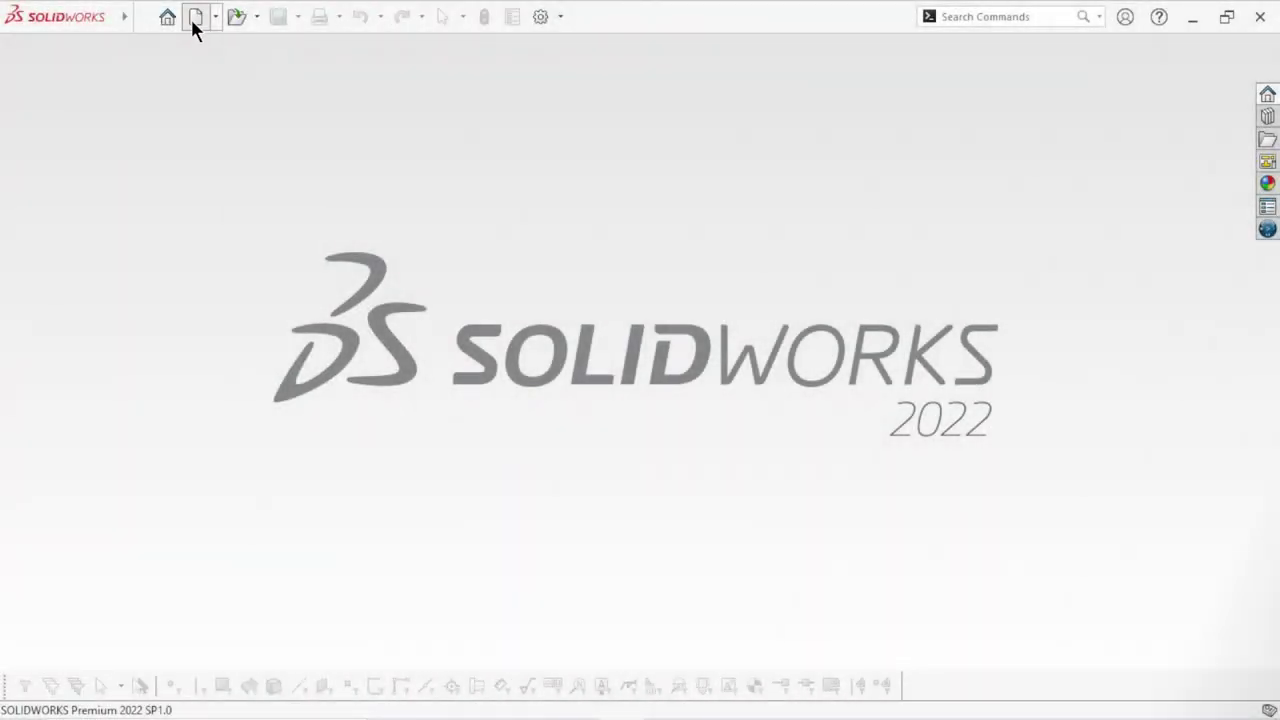
Create a new assembly and load the Main scale micrometer part from Desktop\3D.
left_click(194, 17)
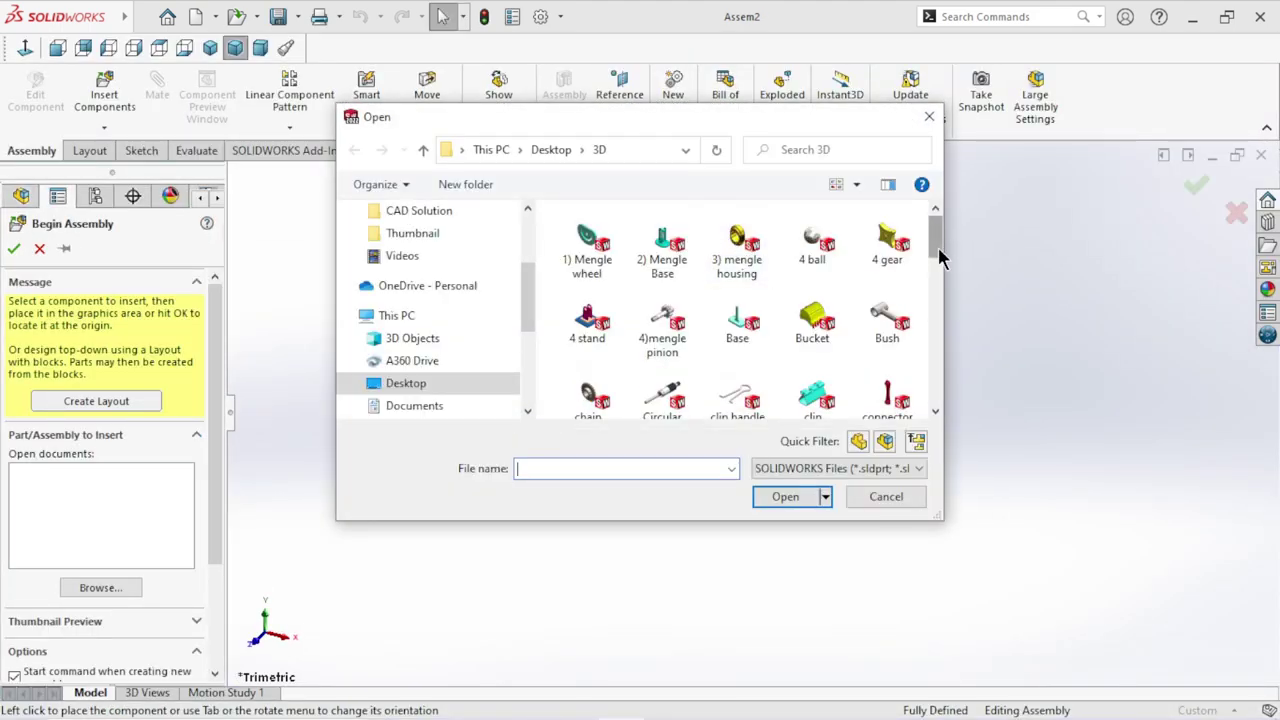
mouse_move(938, 251)
left_mouse_down()
mouse_move(932, 390)
mouse_move(928, 311)
left_mouse_up()
left_click(883, 313)
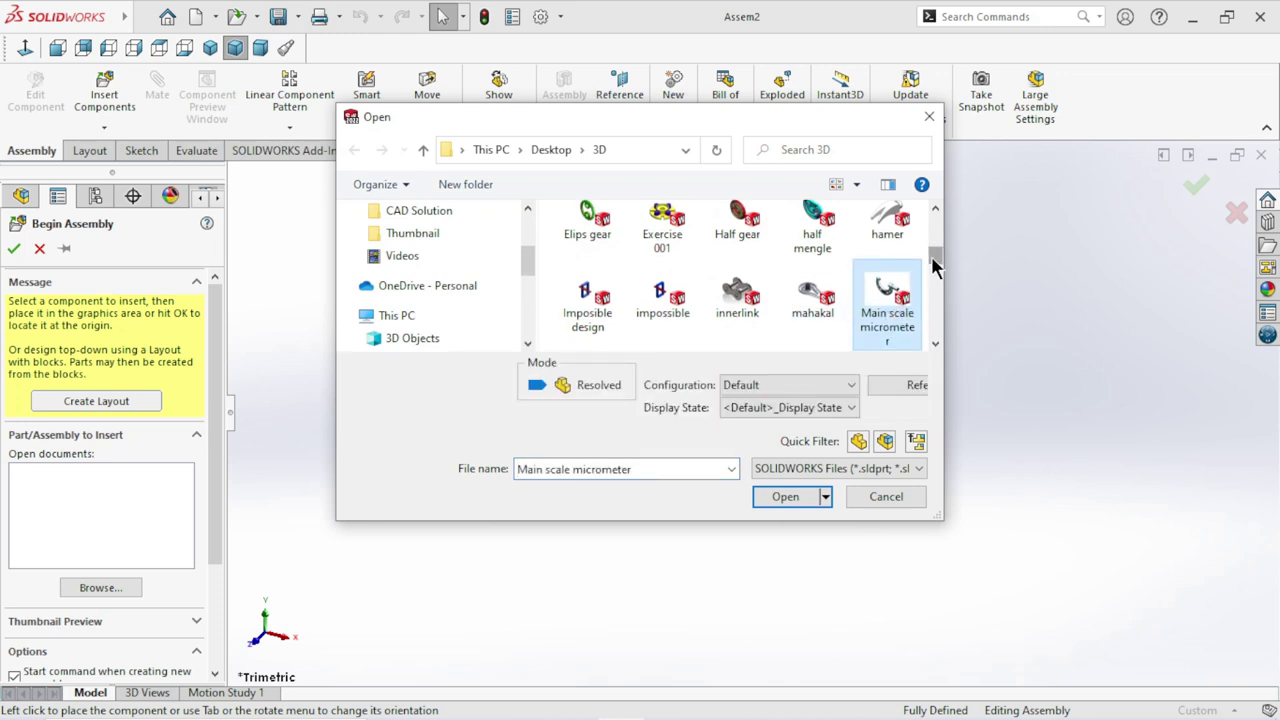
left_click_drag(932, 260, 934, 288)
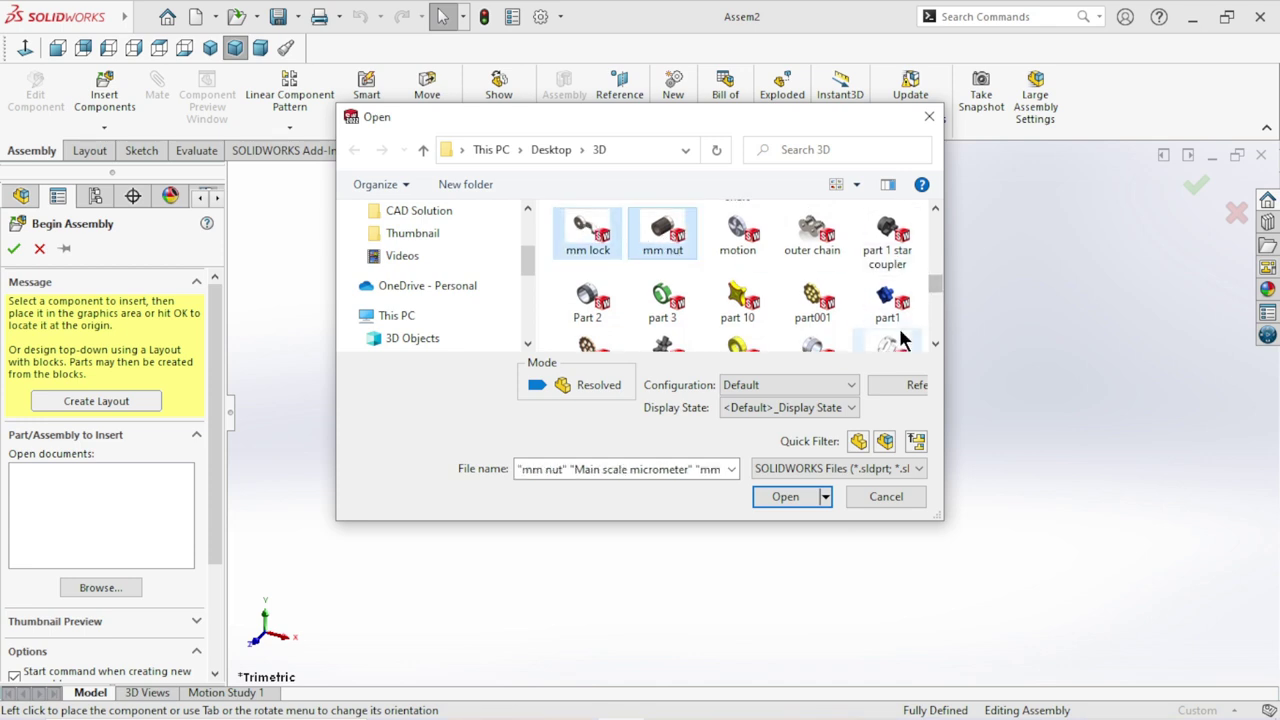
mouse_move(936, 283)
left_mouse_down()
mouse_move(936, 318)
mouse_move(943, 240)
mouse_move(928, 258)
left_mouse_up()
left_click(671, 265, "ctrl")
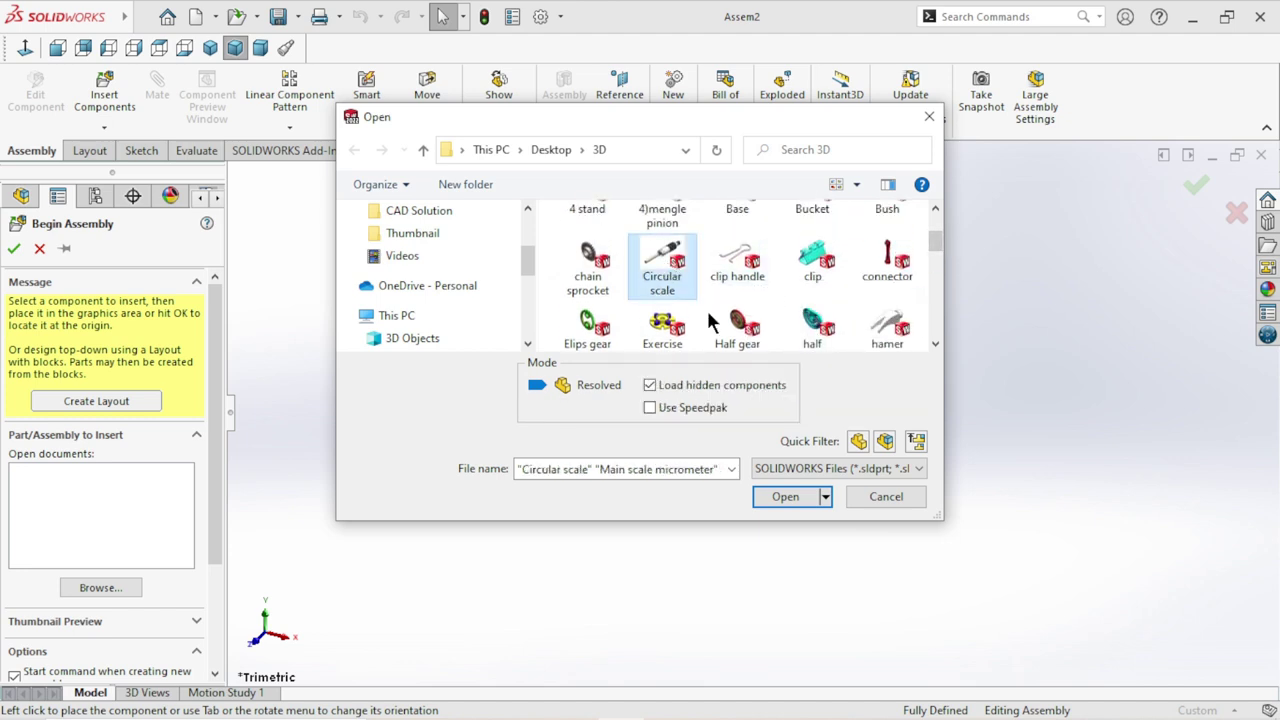
left_click(776, 498)
left_click_drag(940, 238, 934, 280)
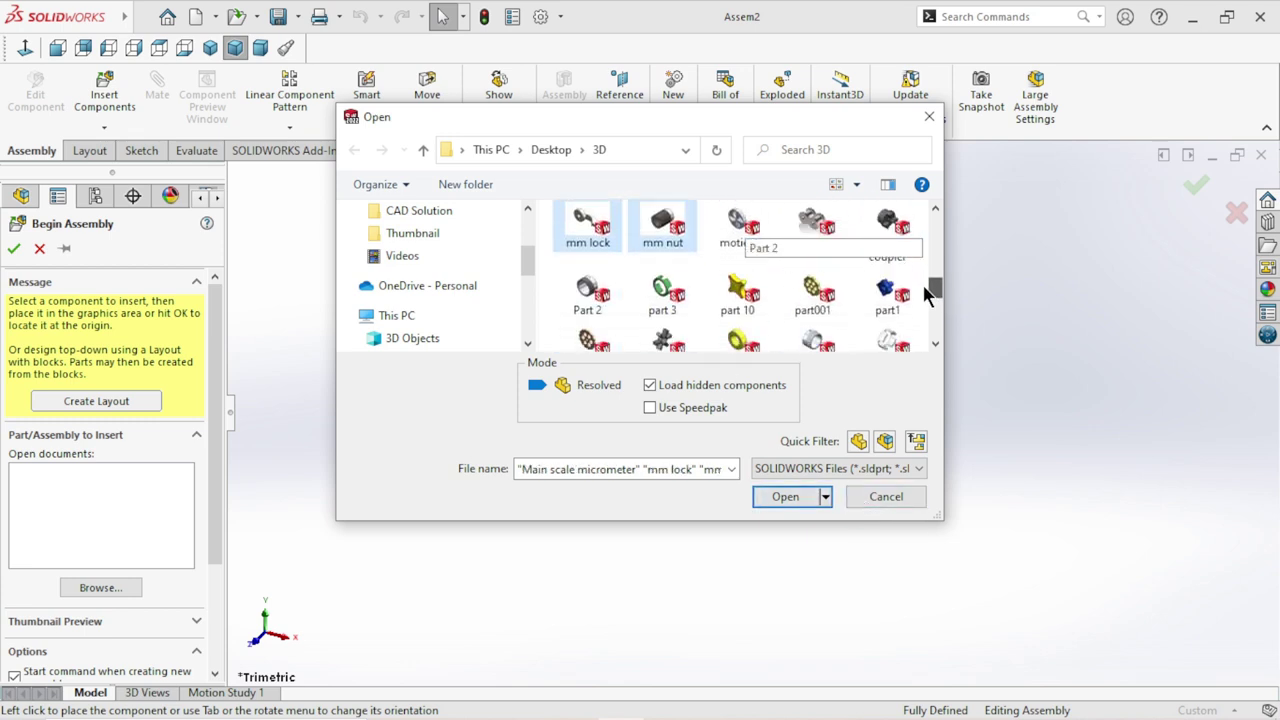
left_click(670, 262, "ctrl")
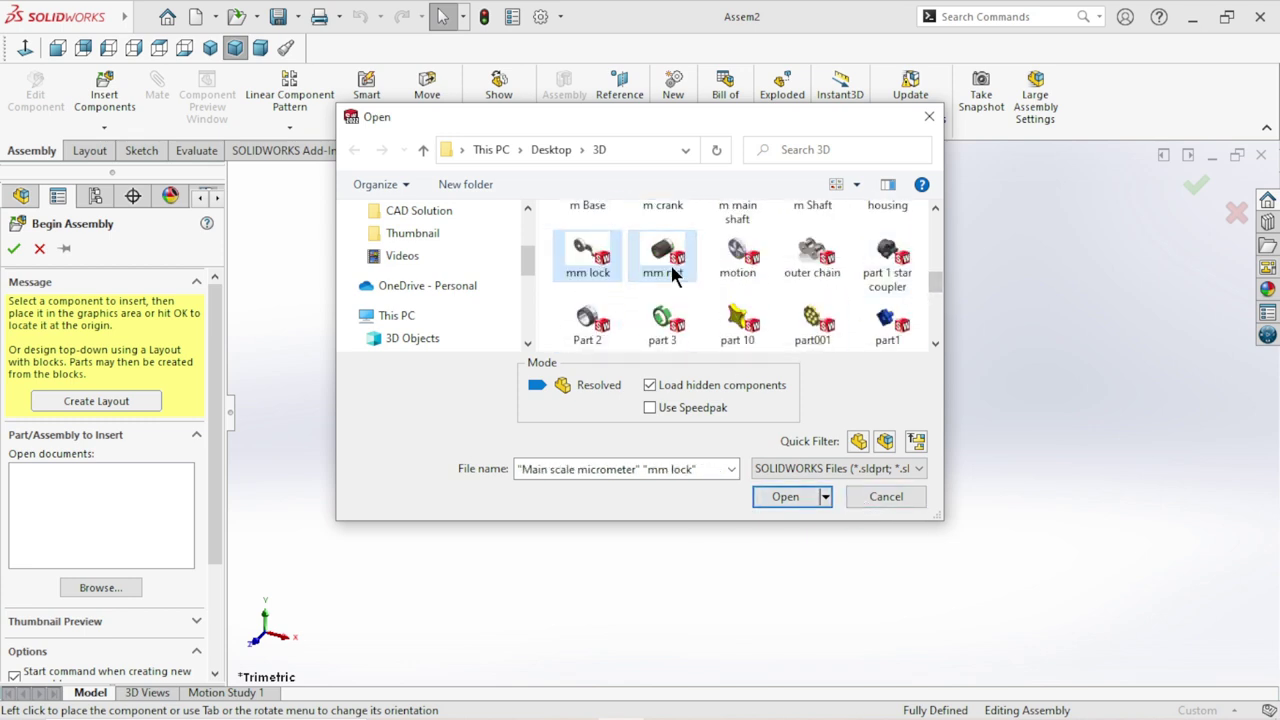
left_click(605, 263, "ctrl")
left_click(786, 497)
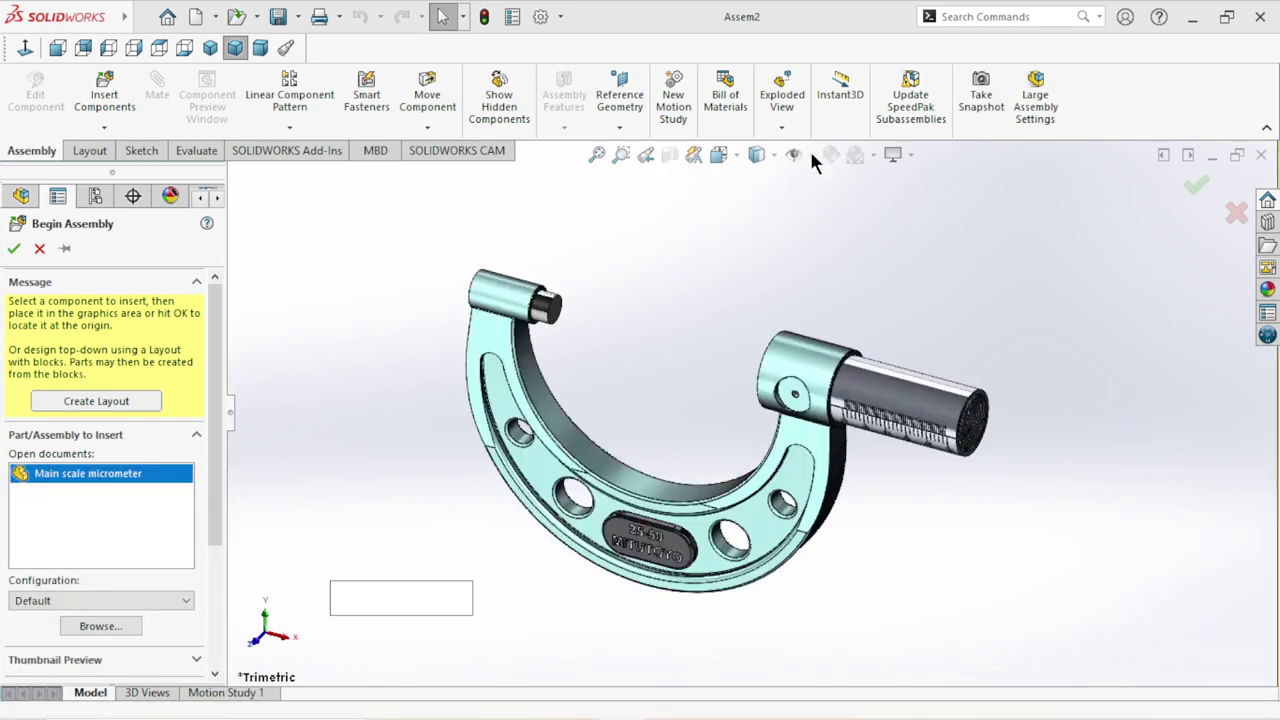
Place the Main scale micrometer frame in Assem2 and apply the Plain White scene.
left_click(812, 155)
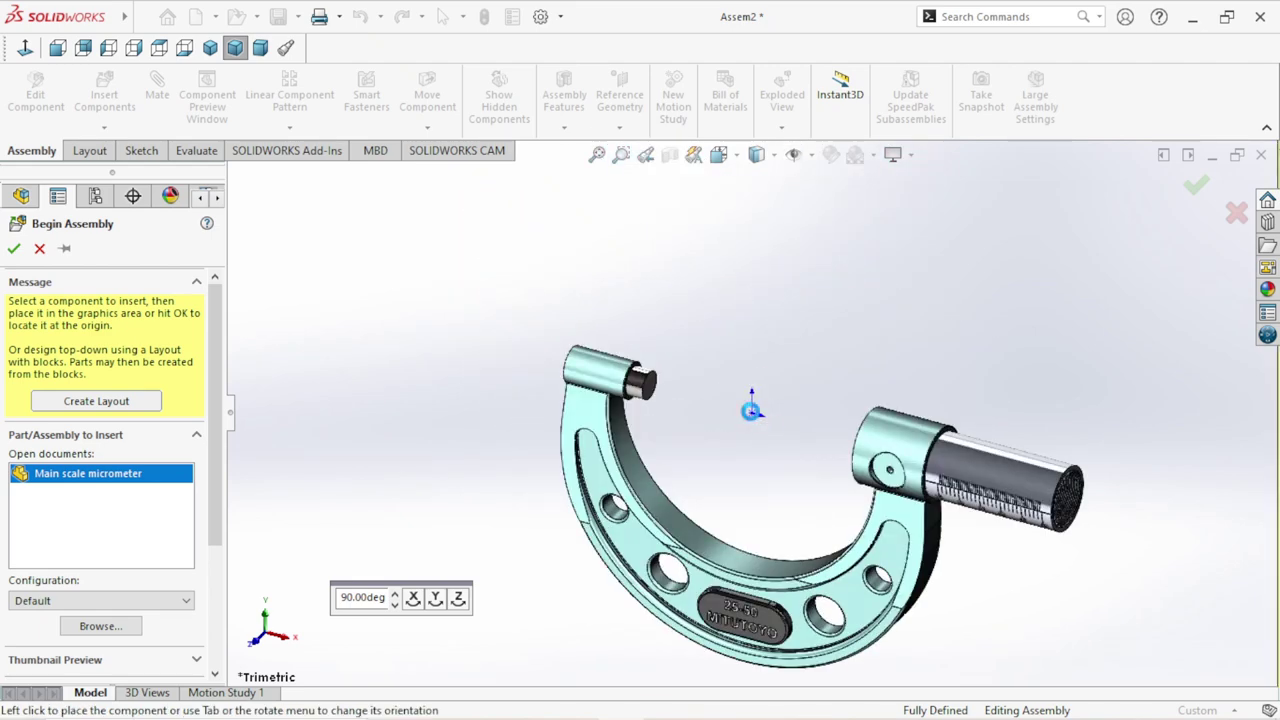
left_click(751, 410)
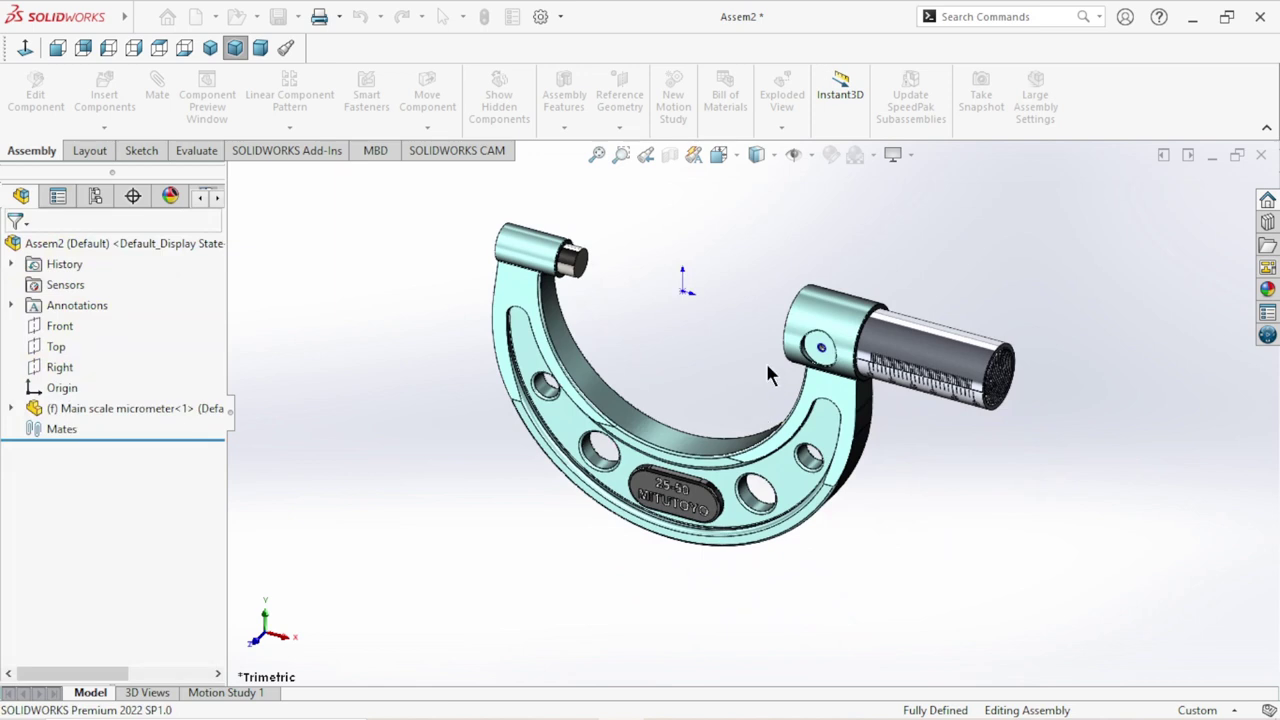
left_click(813, 153)
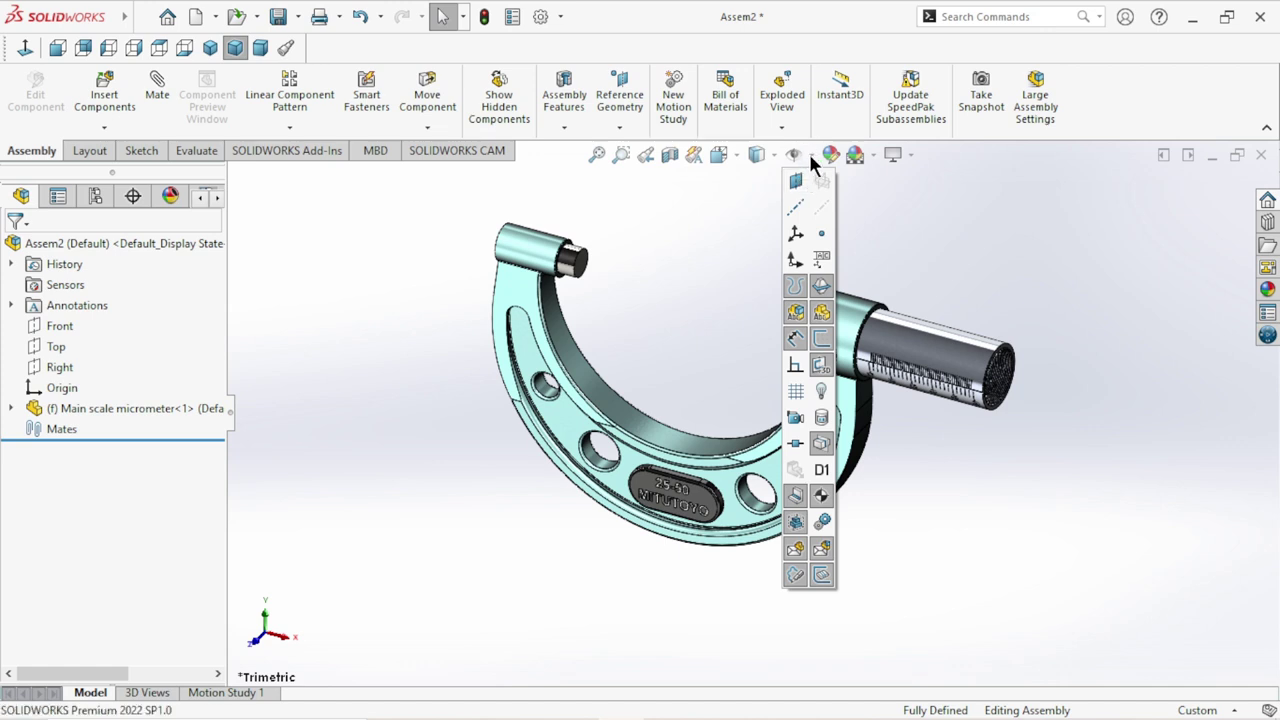
left_click(872, 155)
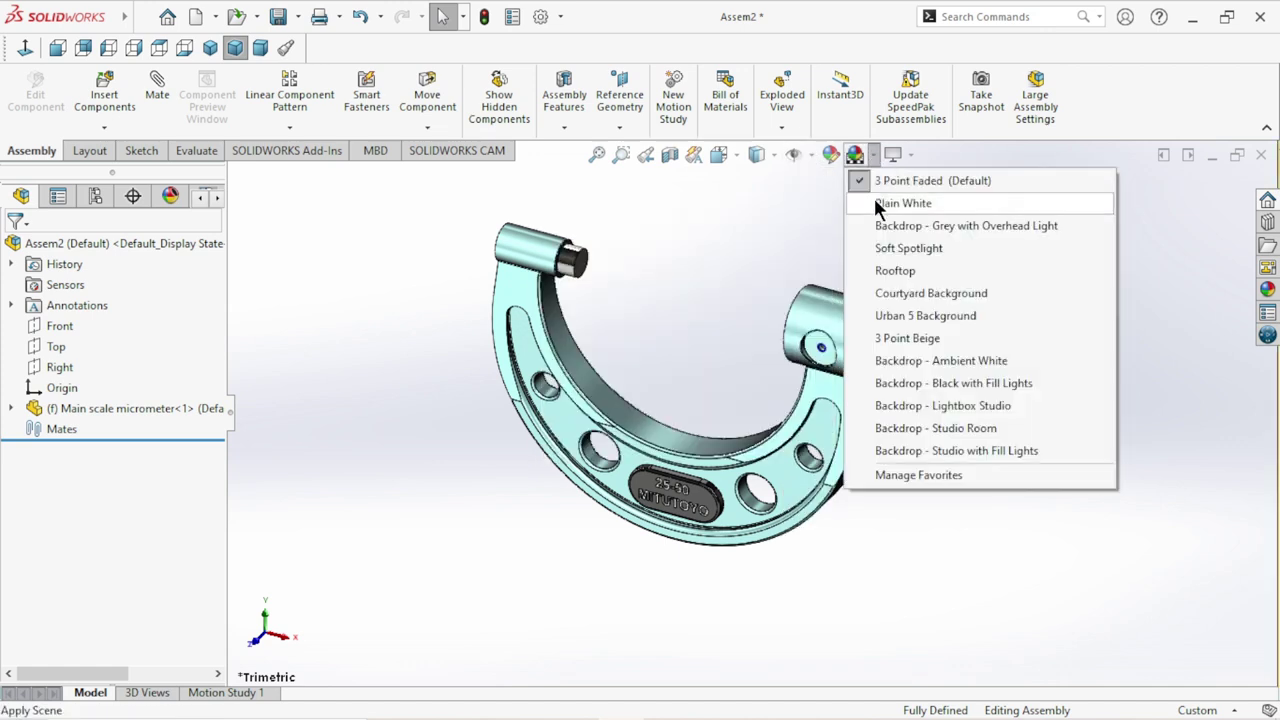
left_click(874, 198)
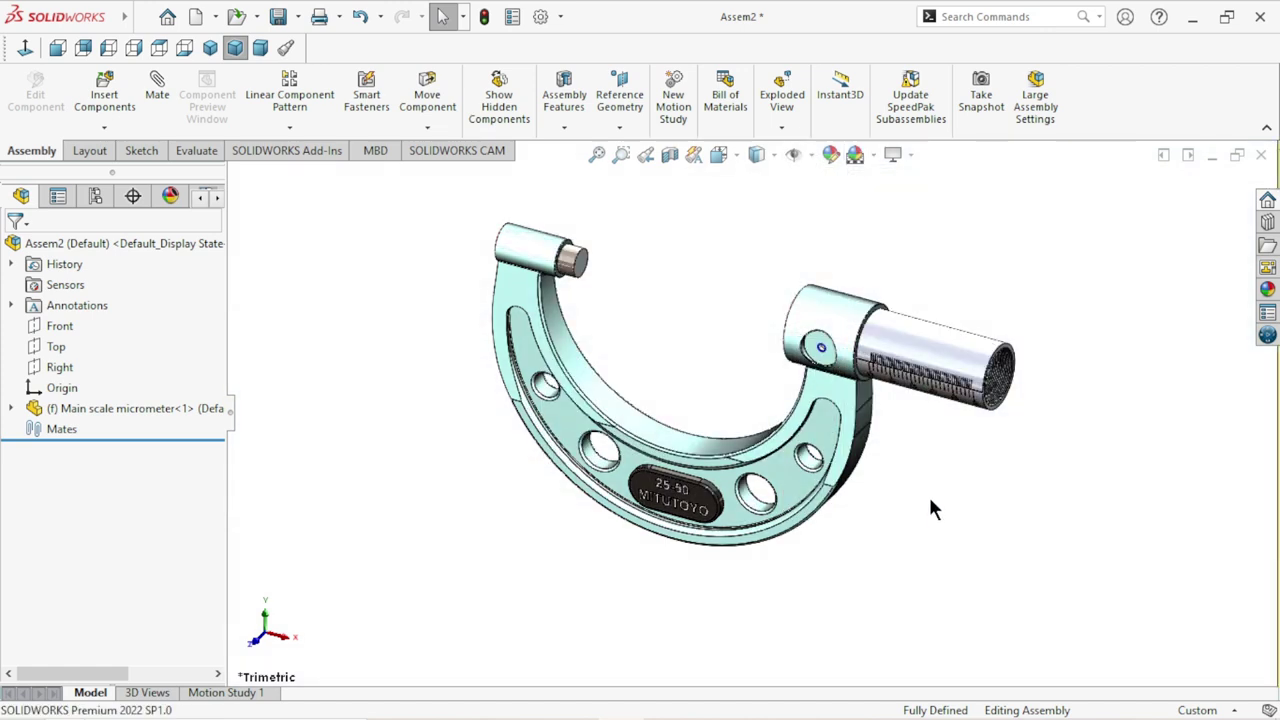
scroll(931, 485, "up", 1)
scroll(903, 410, "down", 3)
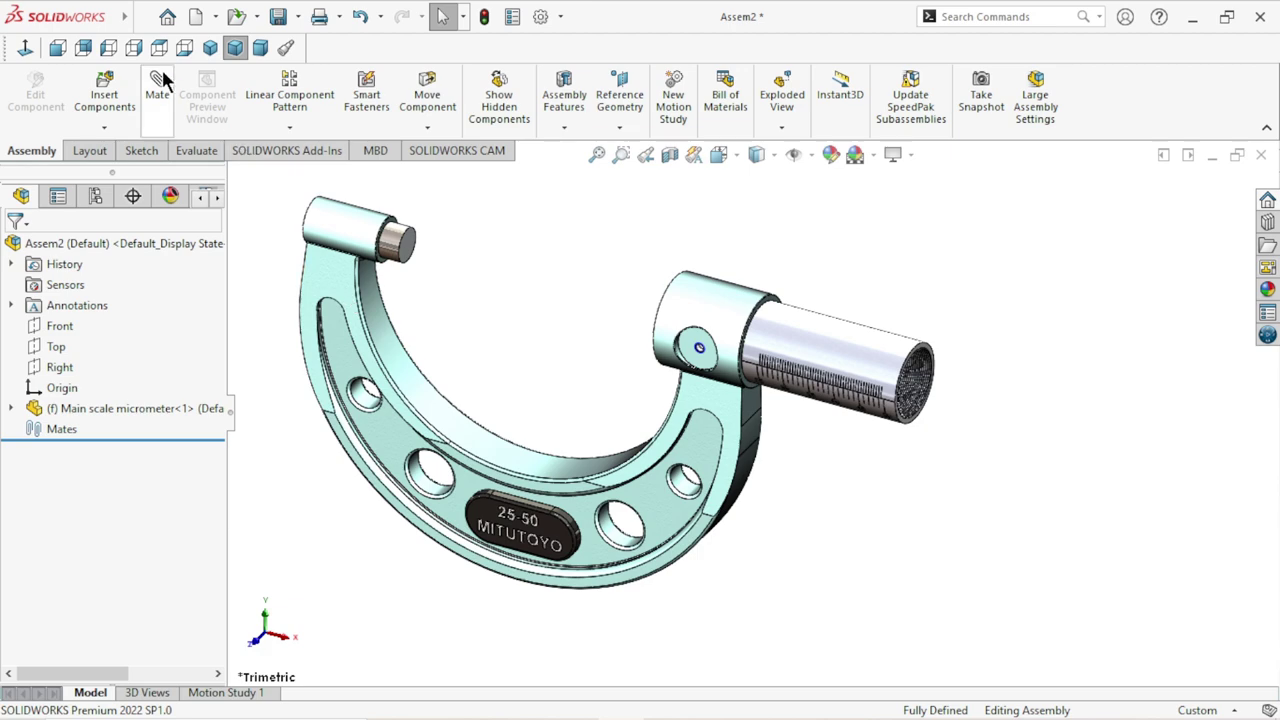
Insert the mm lock and mm nut parts and drop both beside the frame.
left_click(113, 87)
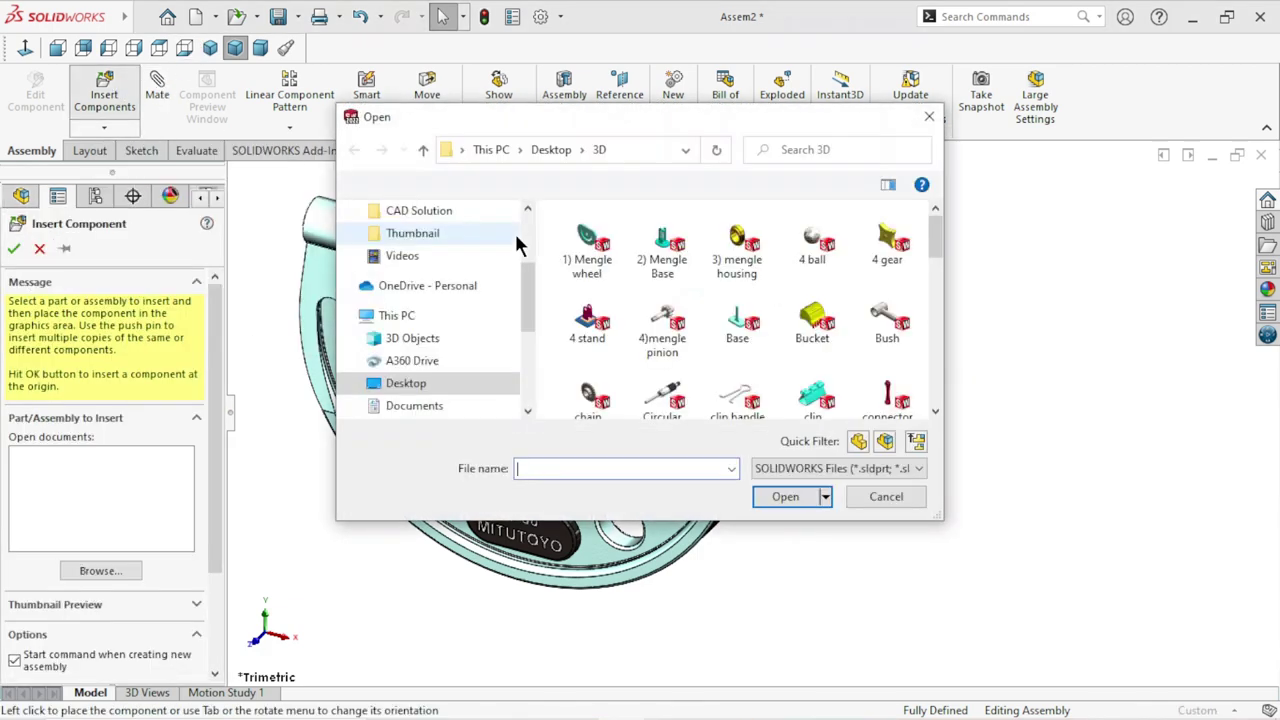
left_click_drag(940, 241, 935, 323)
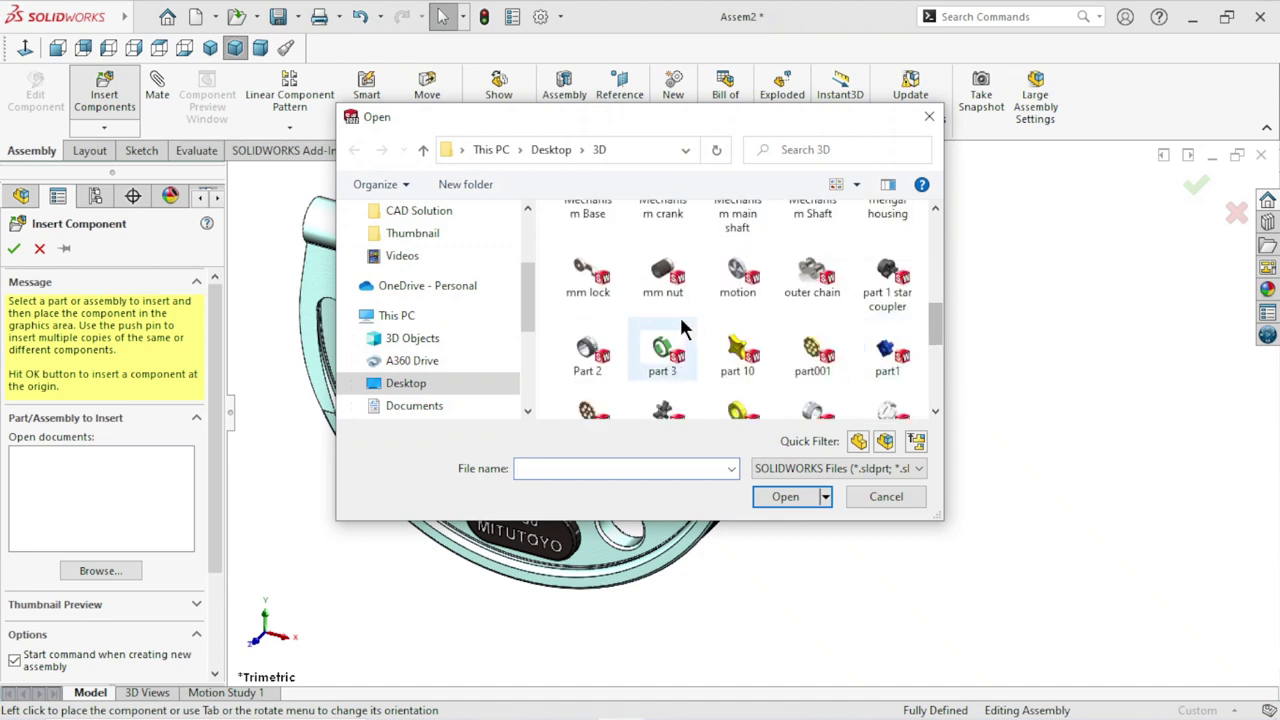
left_click(664, 287)
left_click(596, 287, "ctrl")
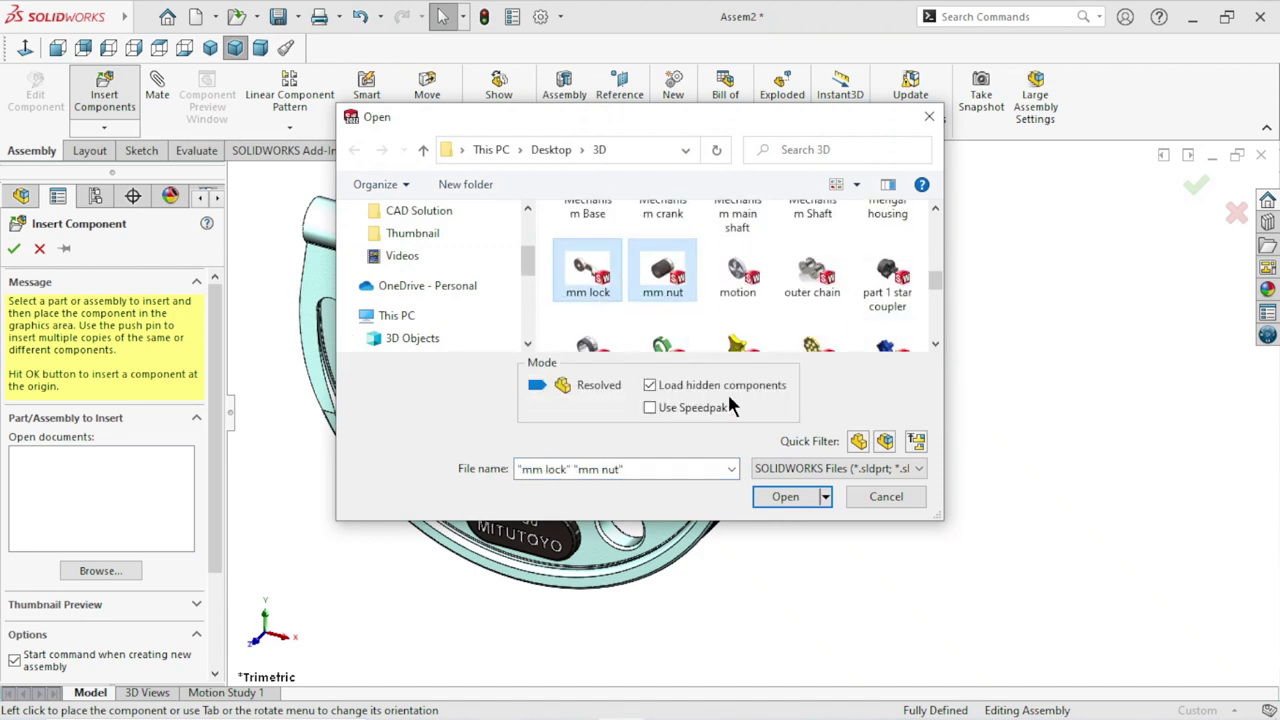
left_click(793, 496)
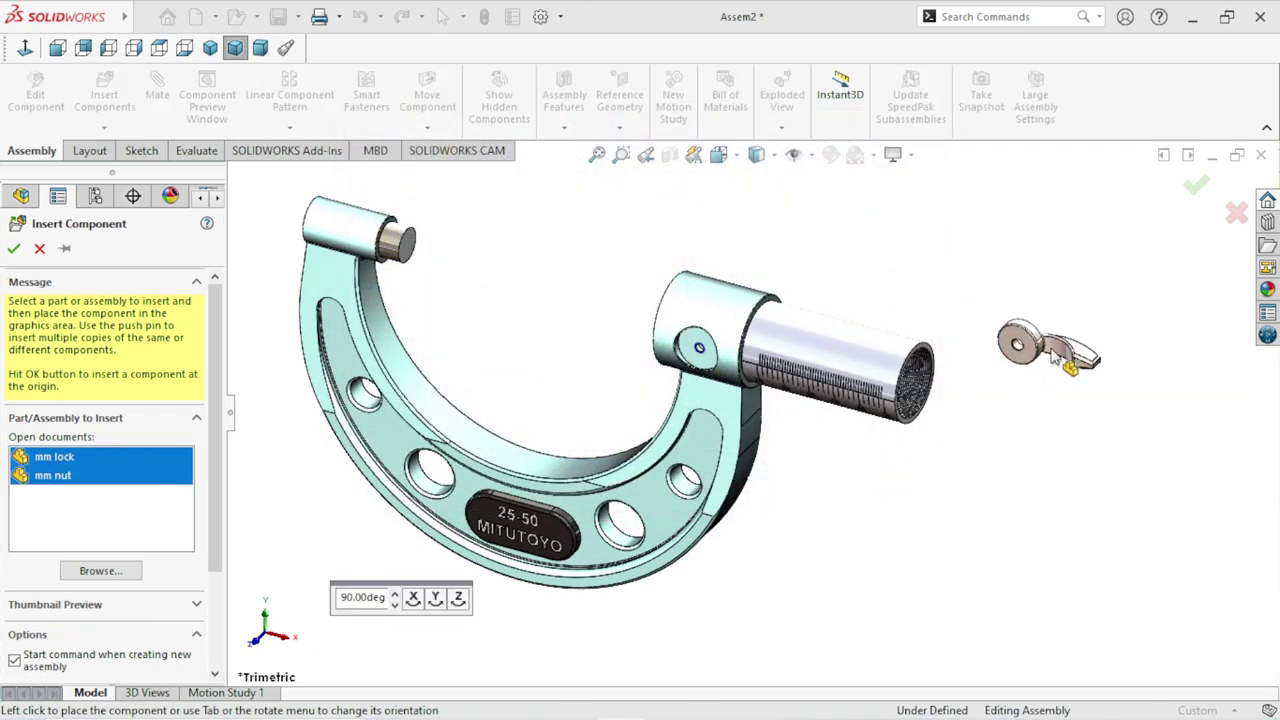
left_click(866, 578)
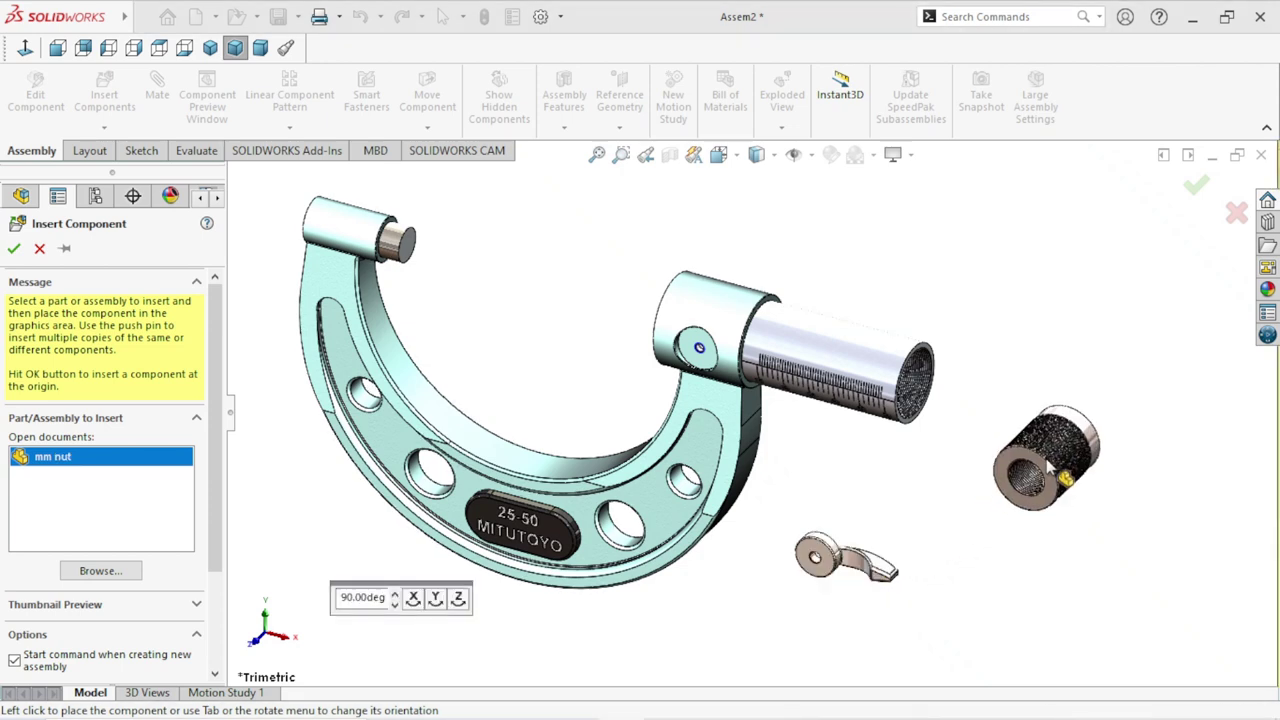
left_click(1041, 396)
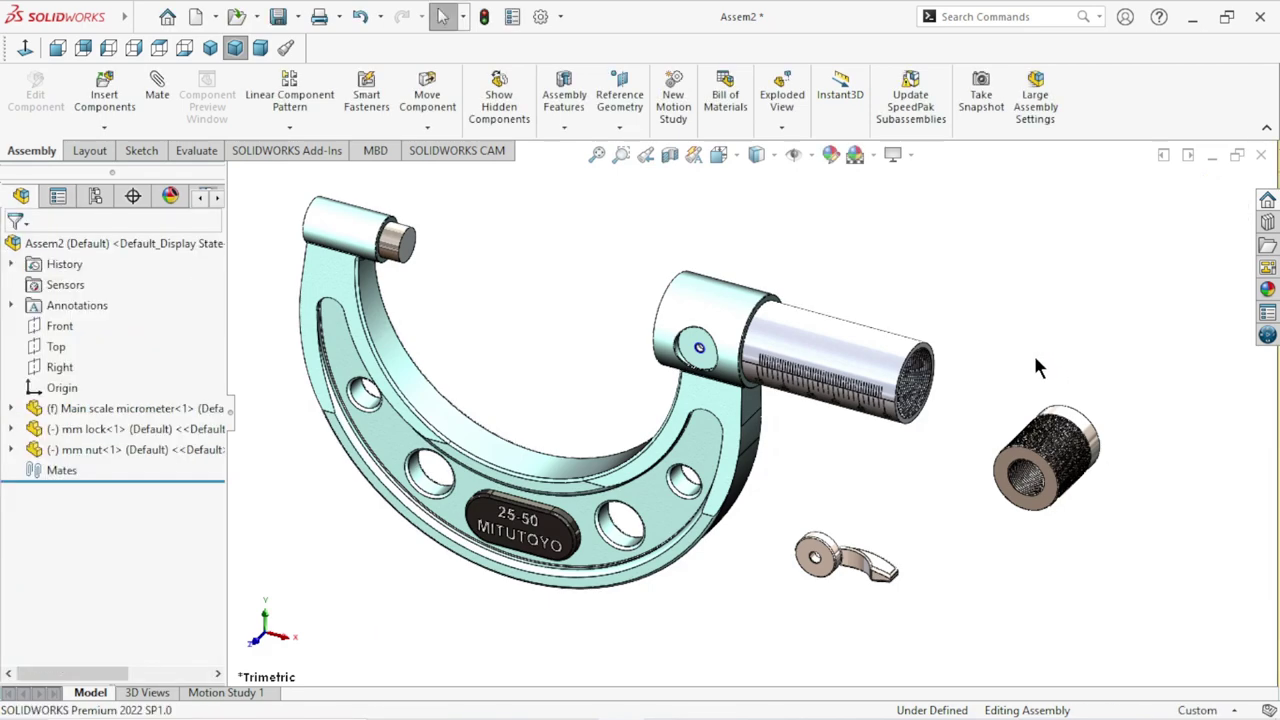
Mate the mm nut's cylindrical face concentric to the barrel, with flipped alignment.
scroll(1025, 452, "down", 2)
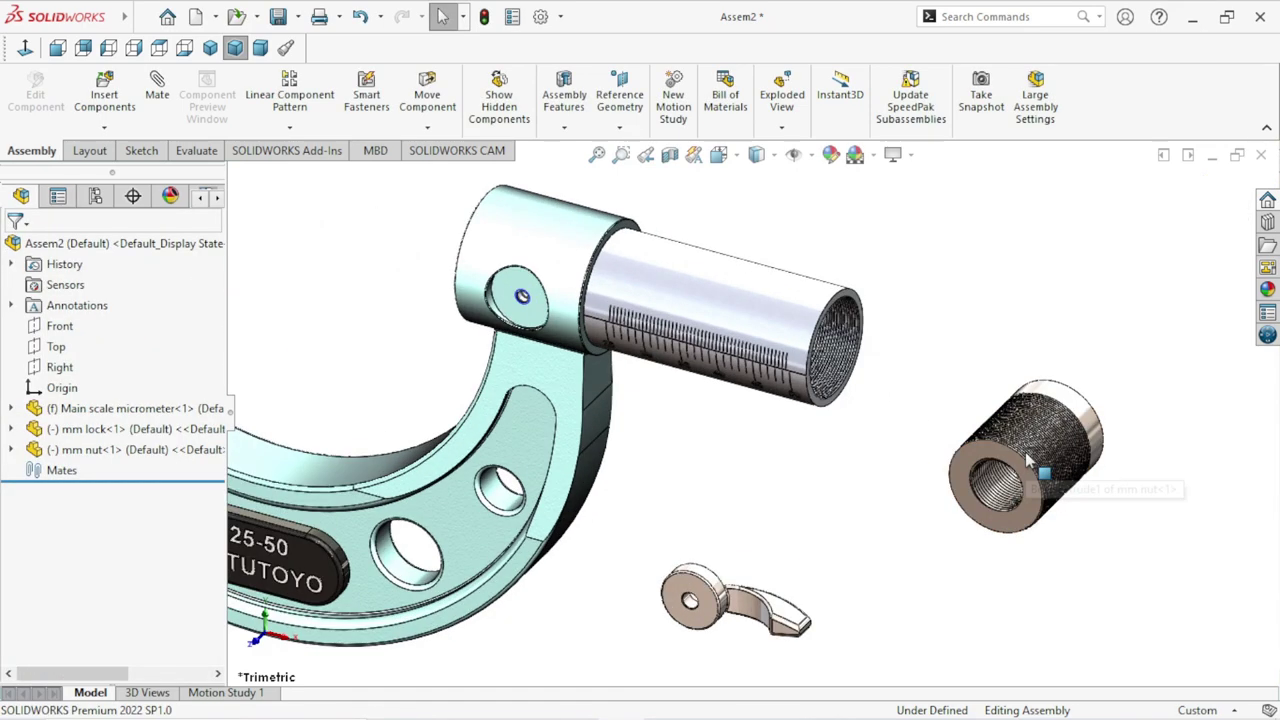
left_click(1091, 425)
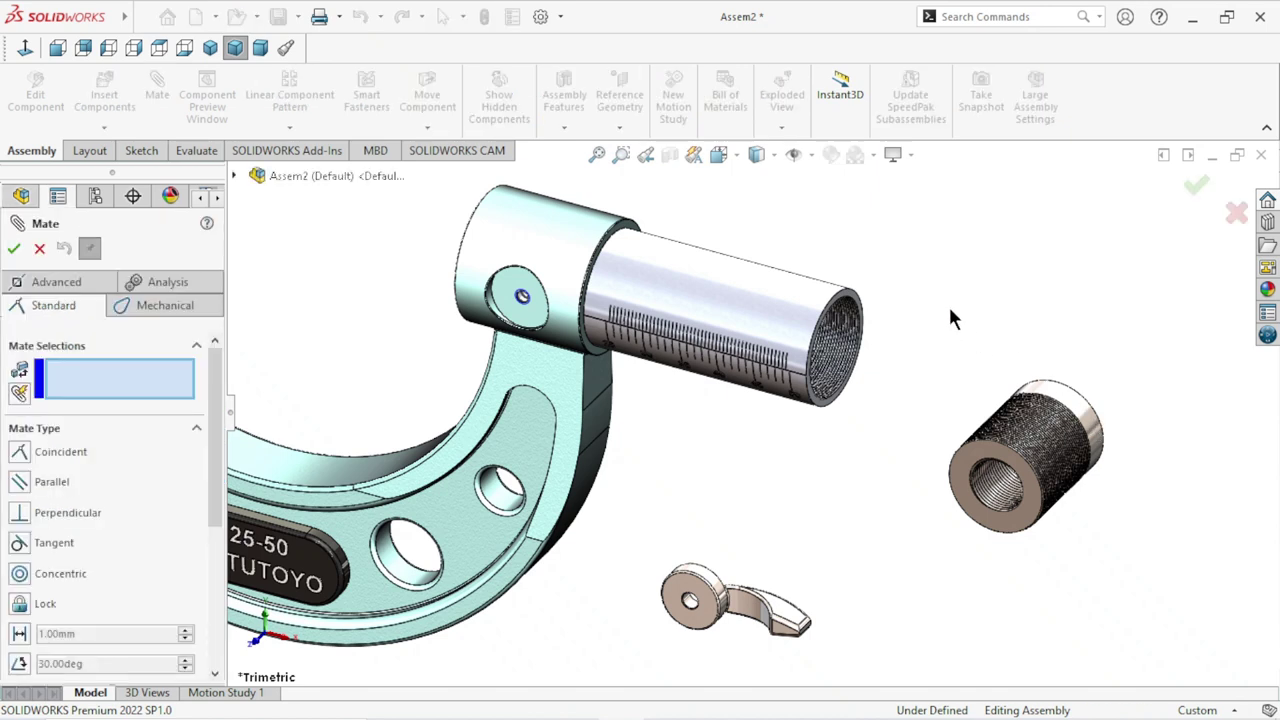
left_click(1087, 414)
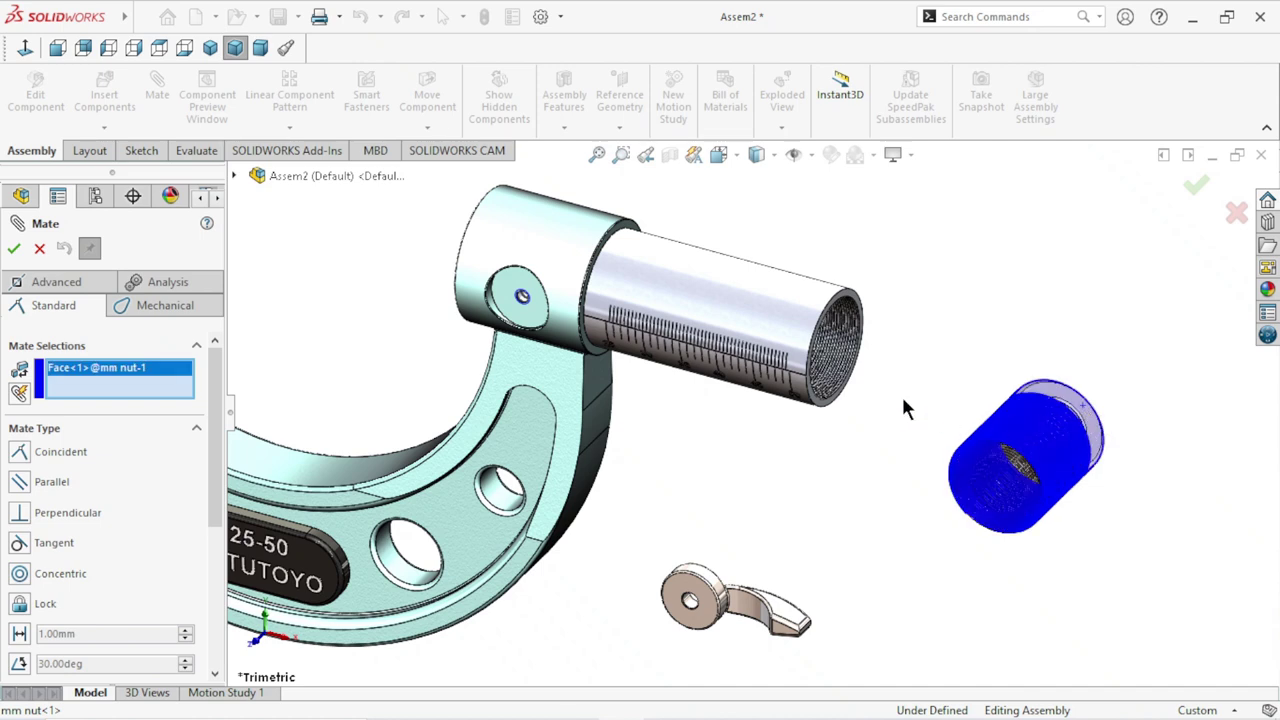
left_click(720, 320)
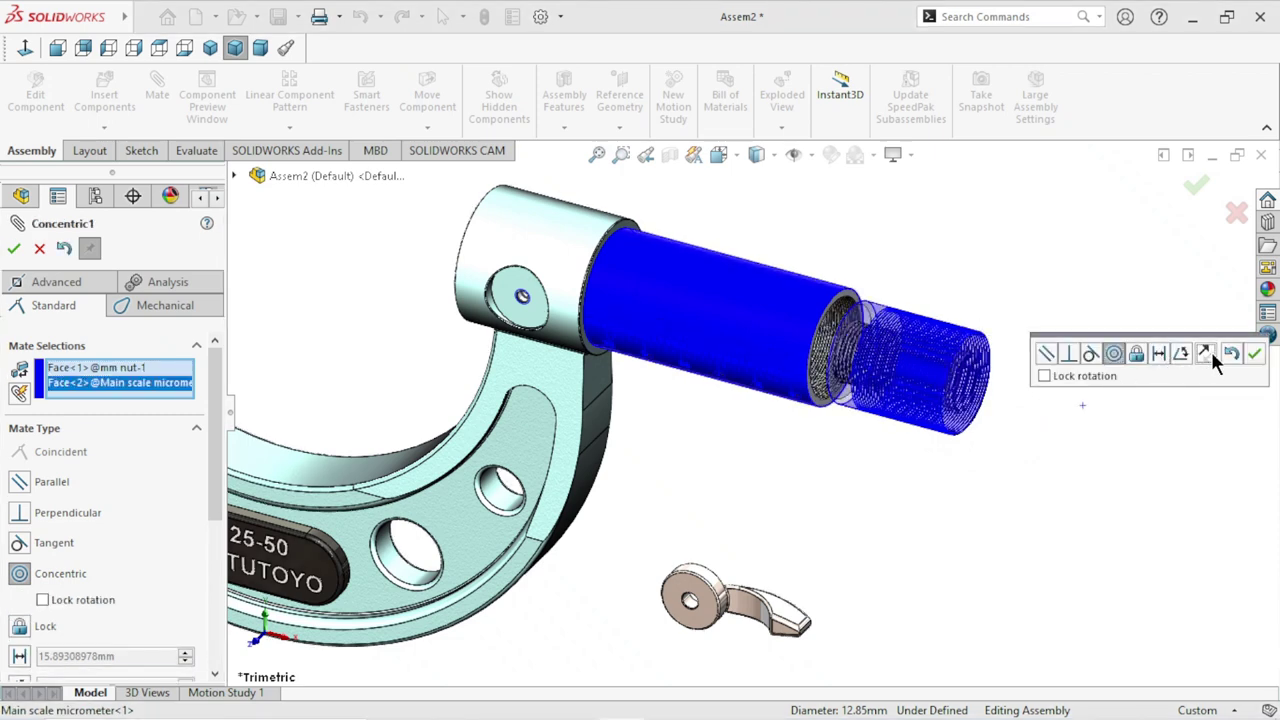
left_click(1207, 353)
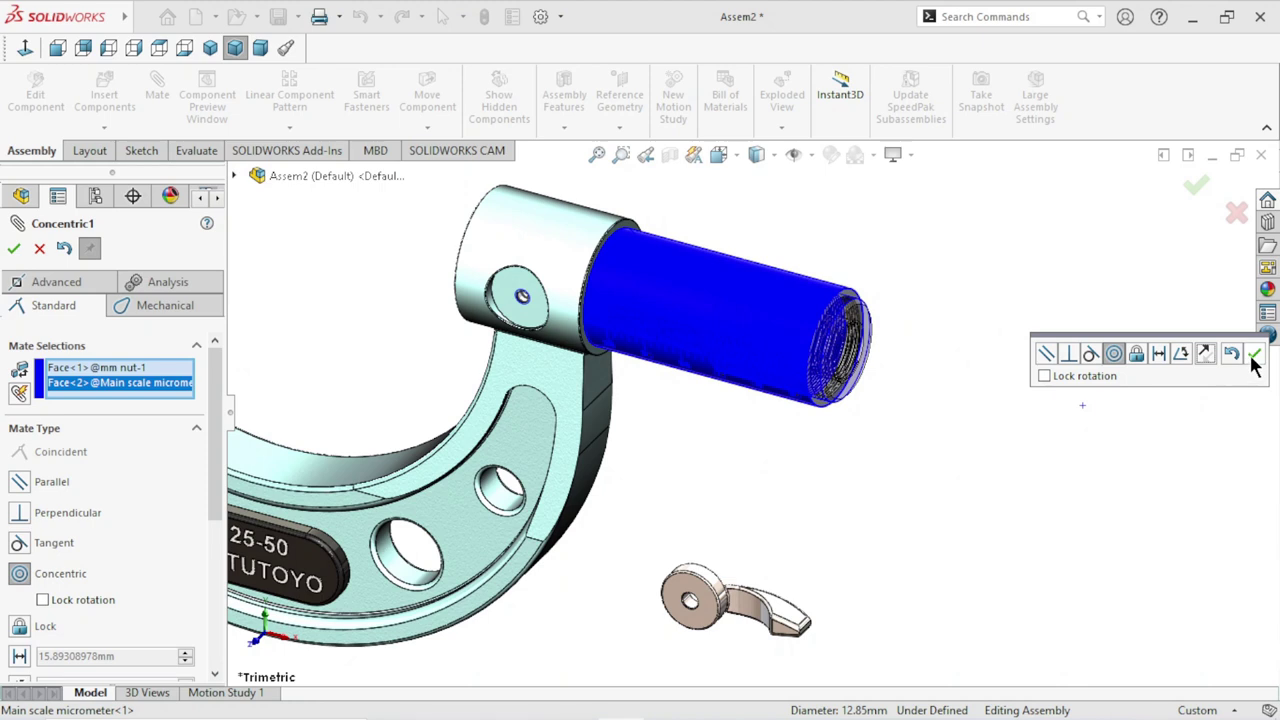
key("Return")
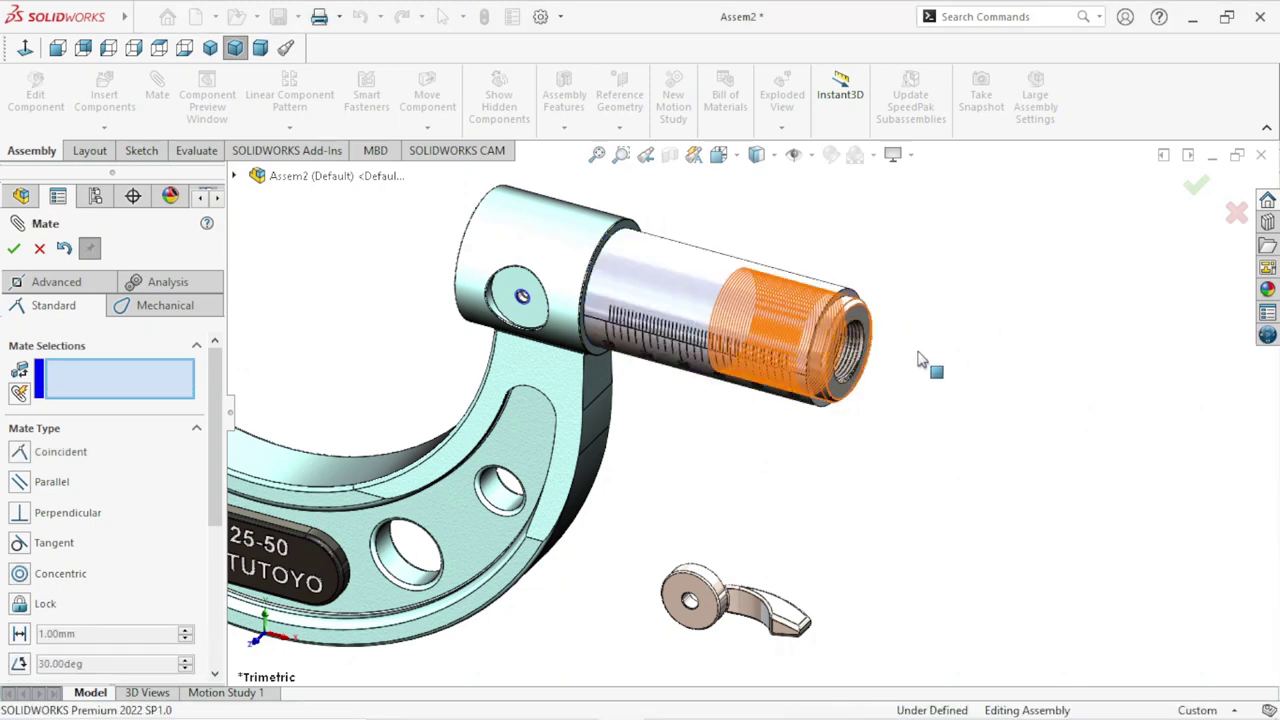
Slide the mm nut outward along the barrel and choose the Screw mechanical mate.
left_click_drag(921, 360, 1031, 418)
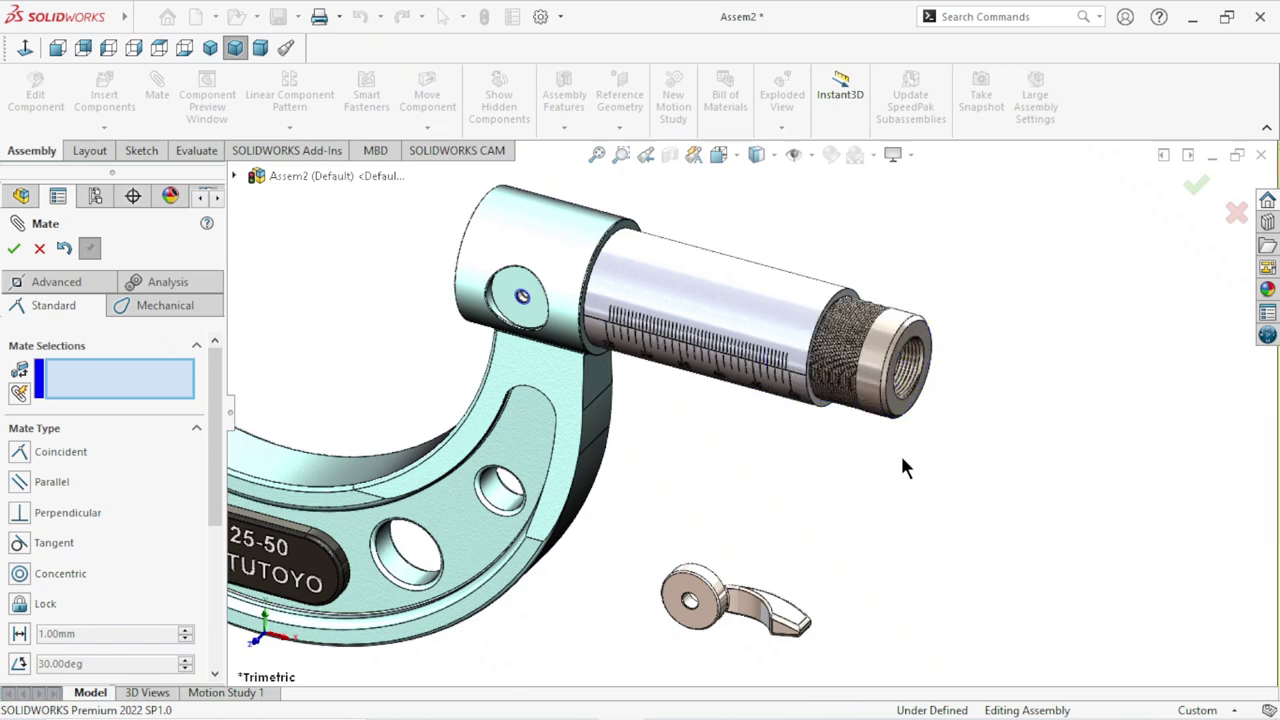
scroll(961, 350, "down", 5)
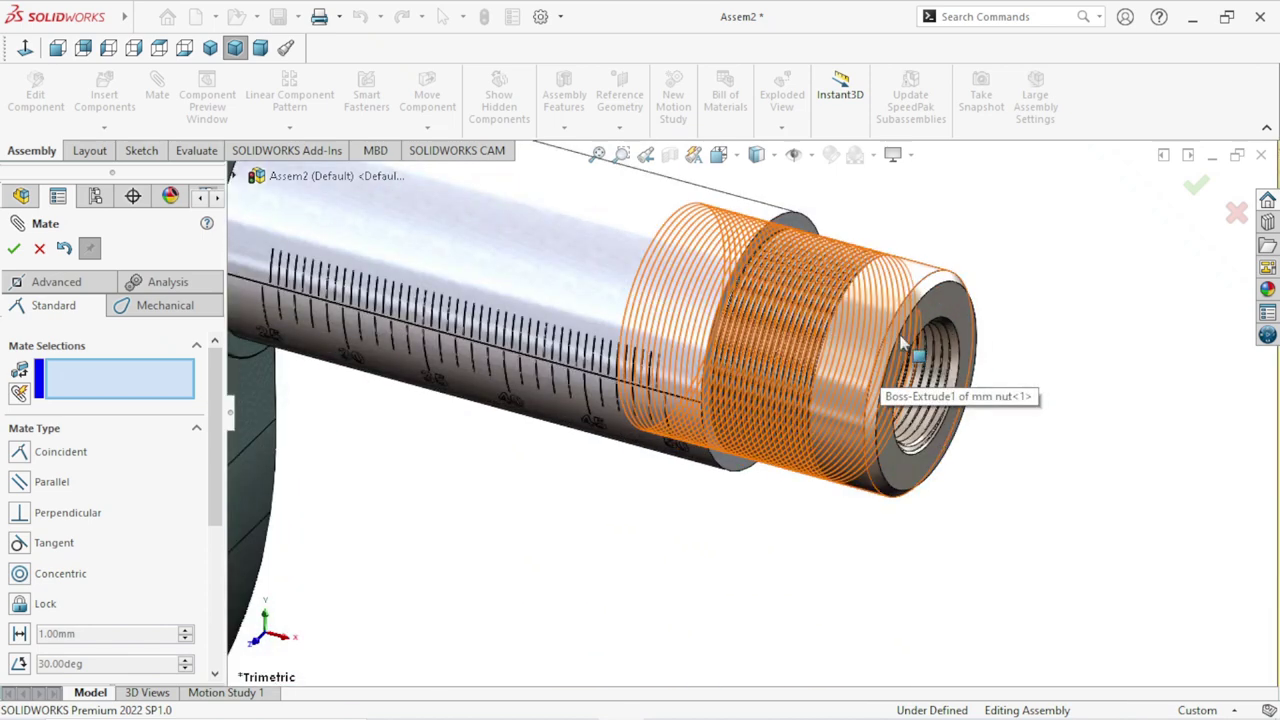
left_click_drag(960, 350, 1147, 462)
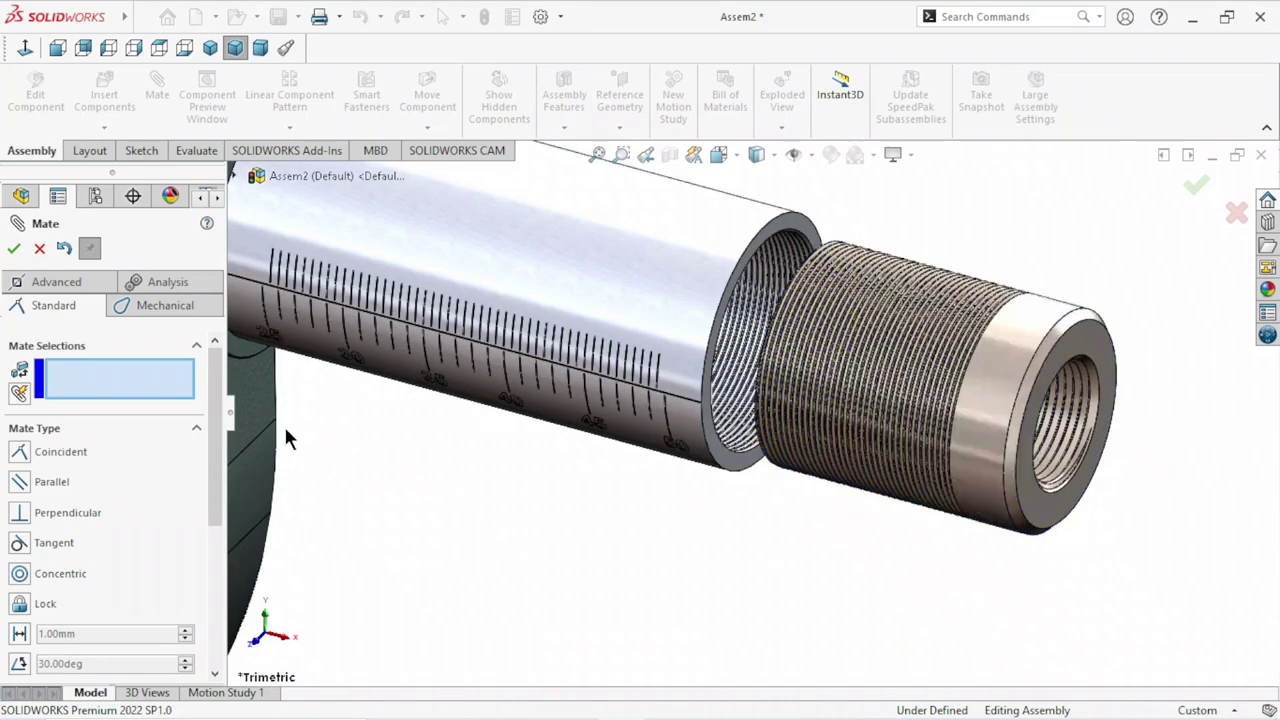
left_click(161, 299)
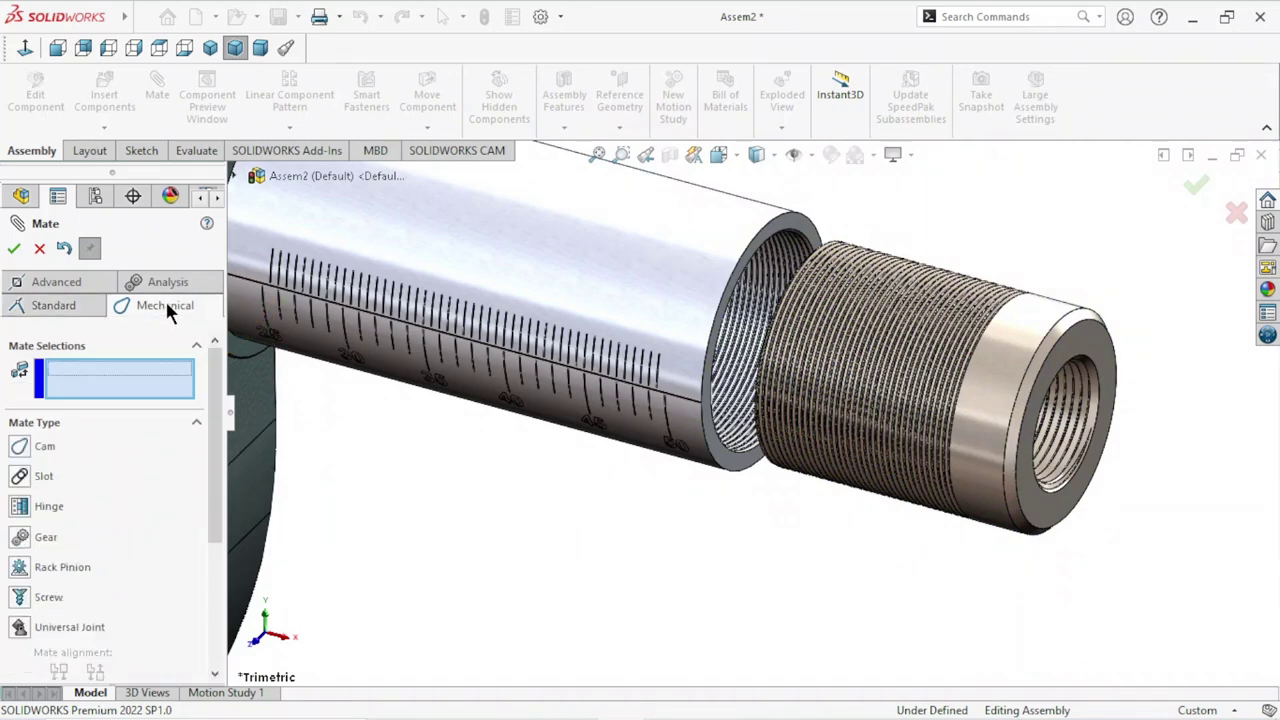
left_click(21, 598)
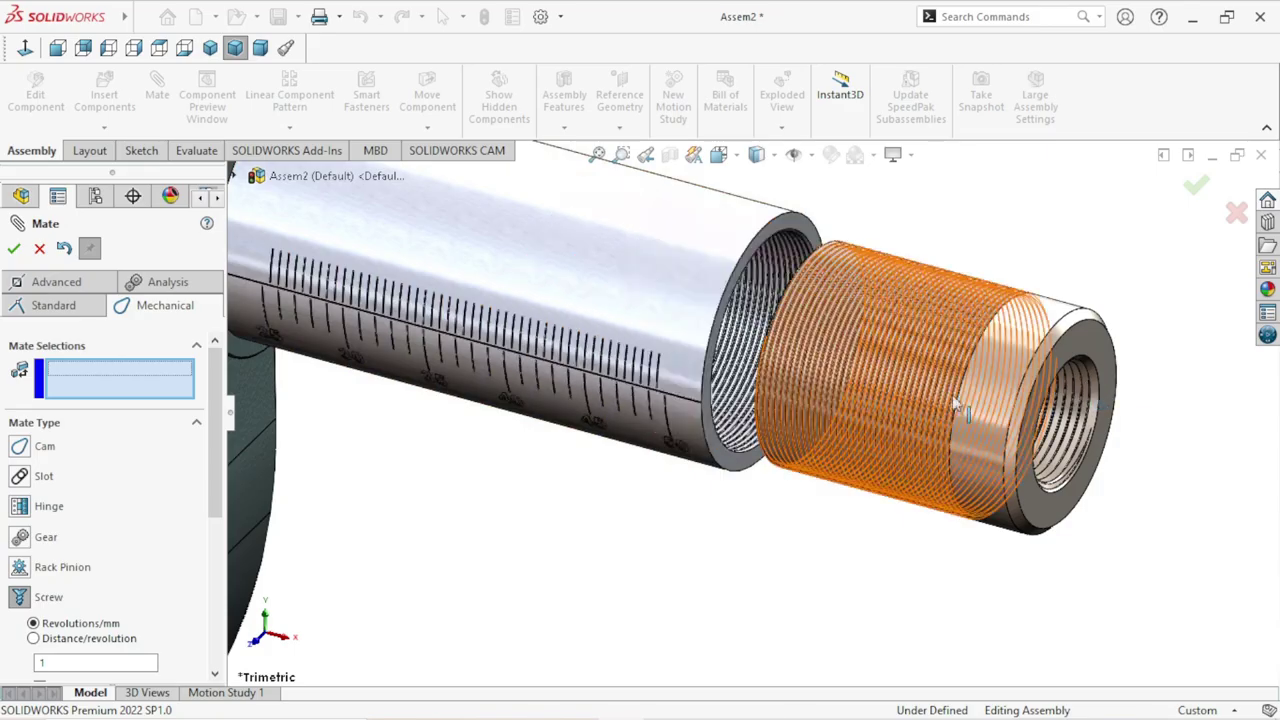
Turn the view toward the nut and pick the mm nut's thread face.
scroll(786, 330, "down", 3)
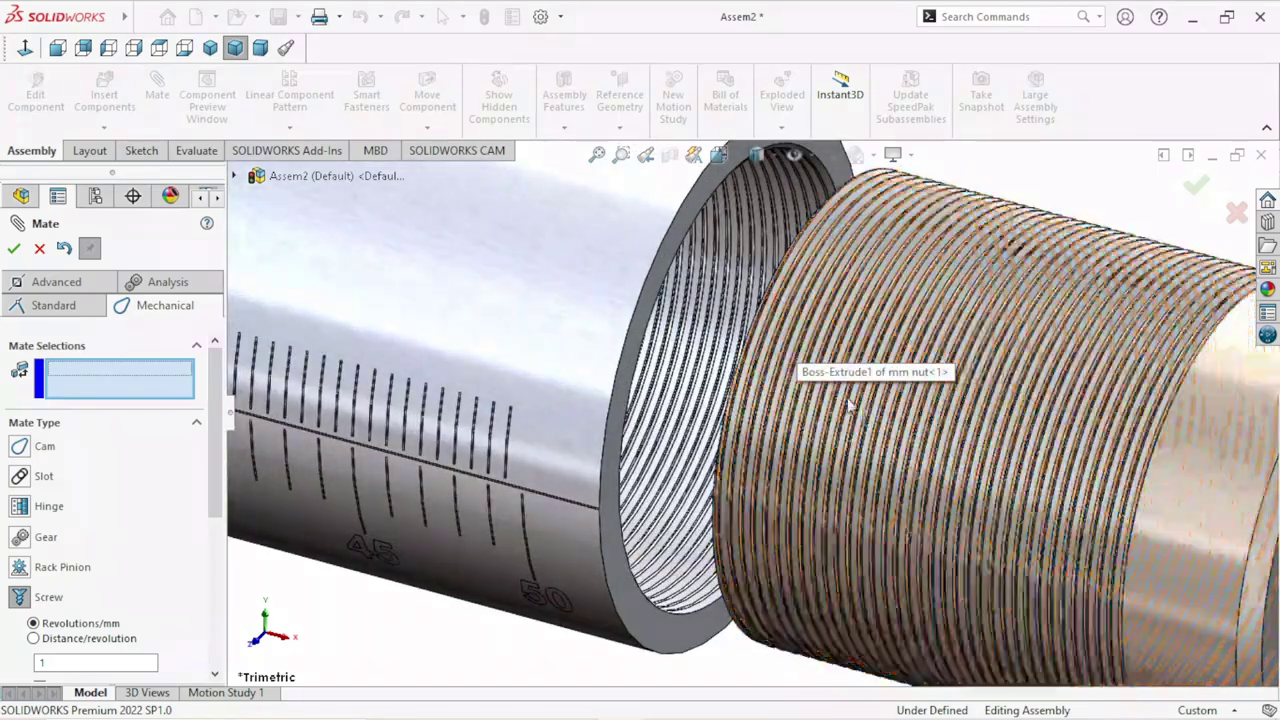
mouse_move(894, 428)
middle_mouse_down()
mouse_move(910, 430)
mouse_move(857, 428)
middle_mouse_up()
scroll(810, 318, "down", 3)
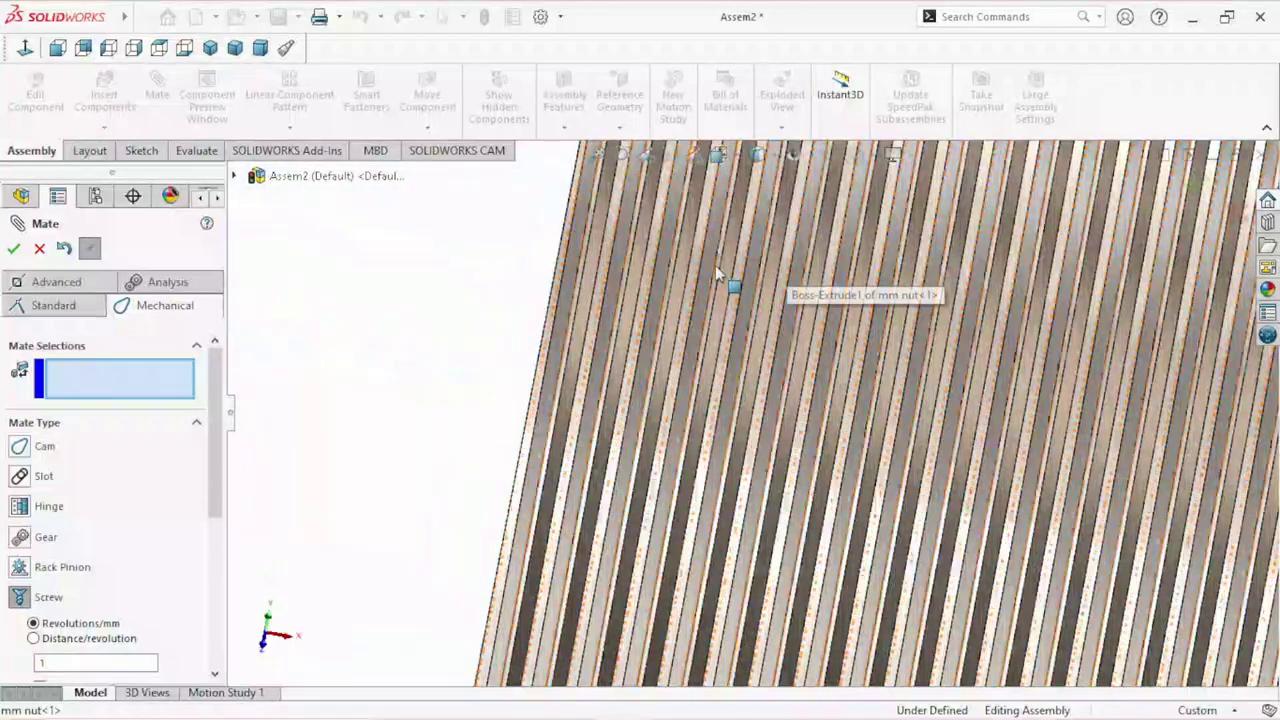
scroll(731, 283, "down", 2)
scroll(578, 315, "up", 3)
scroll(832, 305, "up", 2)
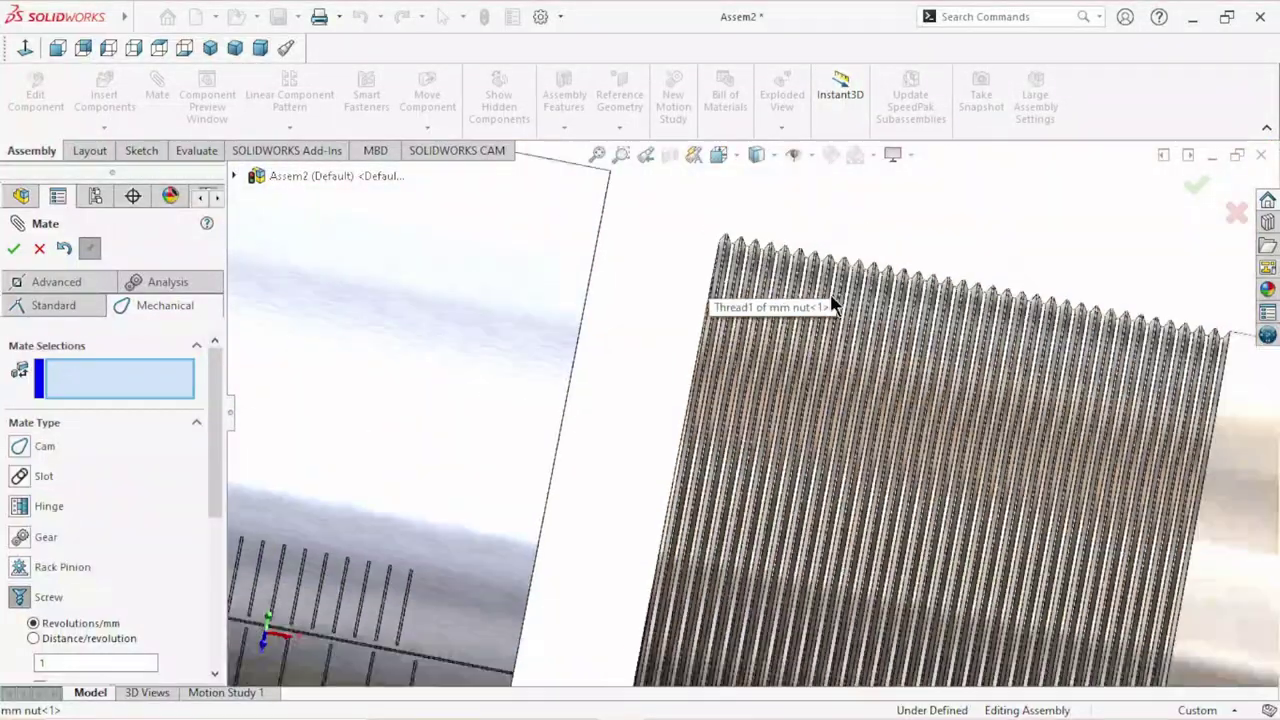
scroll(783, 272, "down", 2)
scroll(730, 265, "down", 2)
scroll(757, 283, "down", 2)
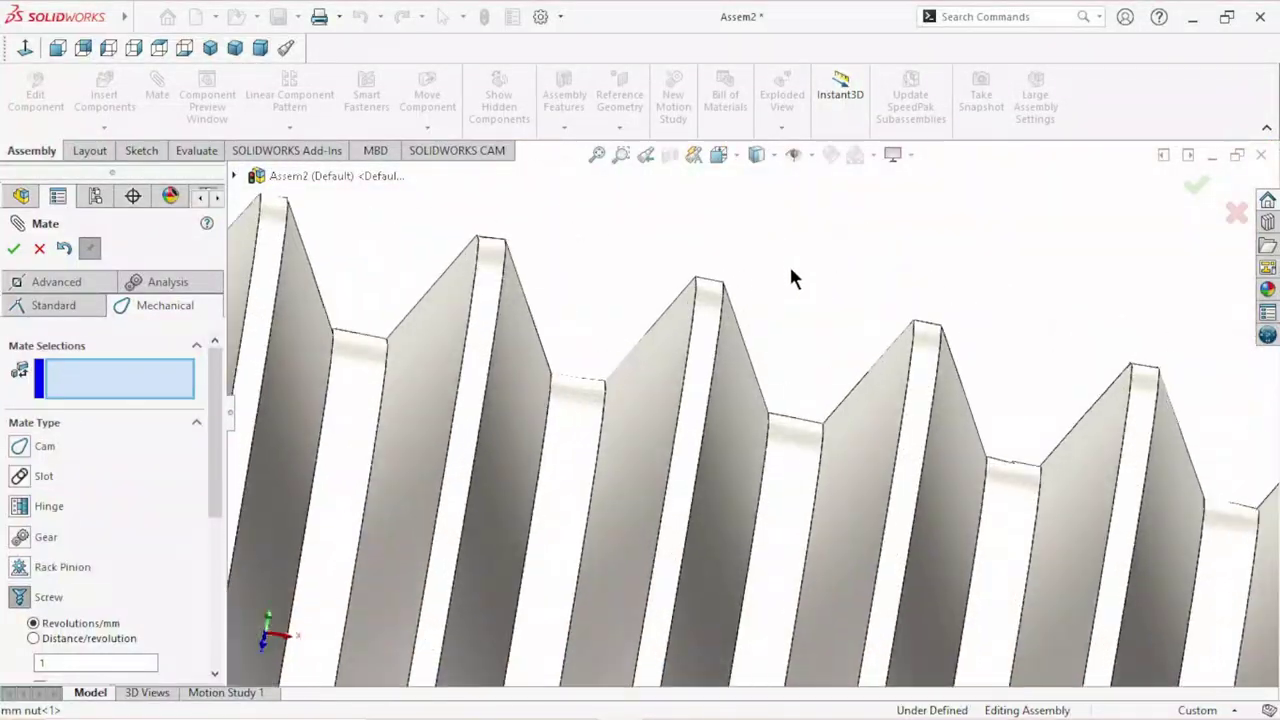
left_click(708, 318)
Zoom and rotate to try selecting the main scale's inner thread face.
scroll(771, 371, "up", 3)
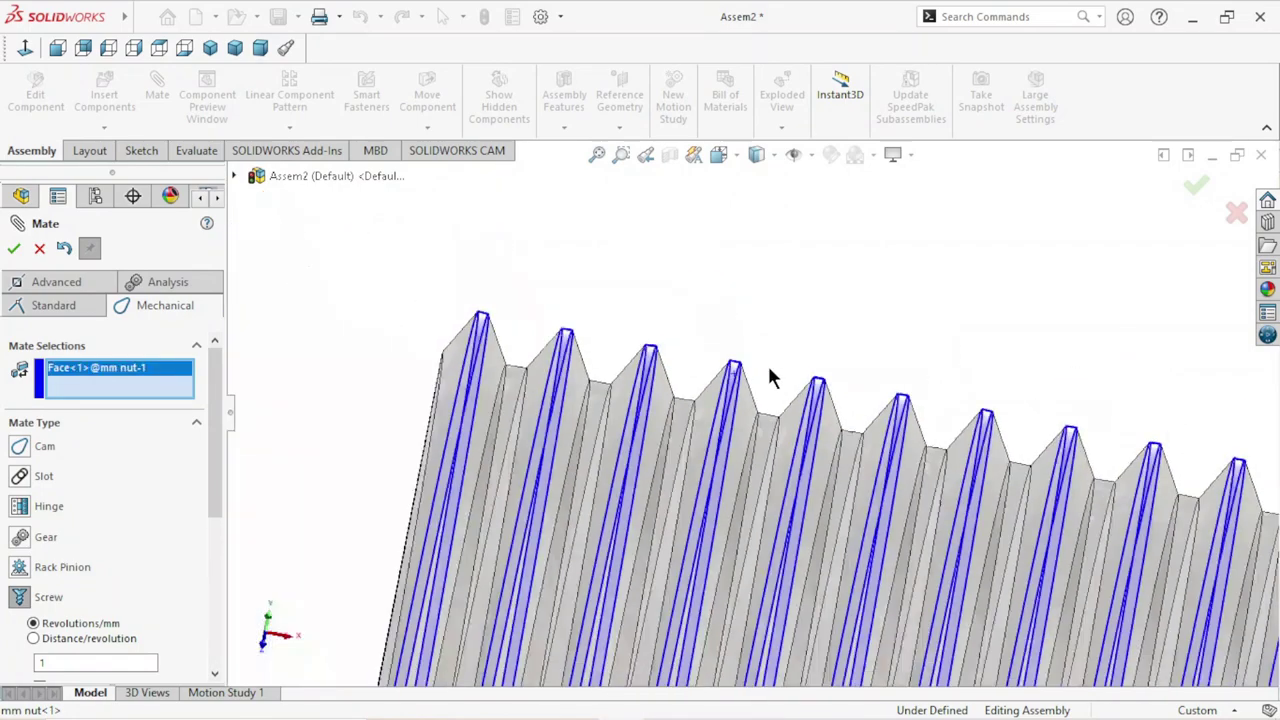
scroll(757, 380, "up", 2)
scroll(650, 497, "up", 2)
scroll(650, 497, "up", 3)
scroll(686, 495, "up", 1)
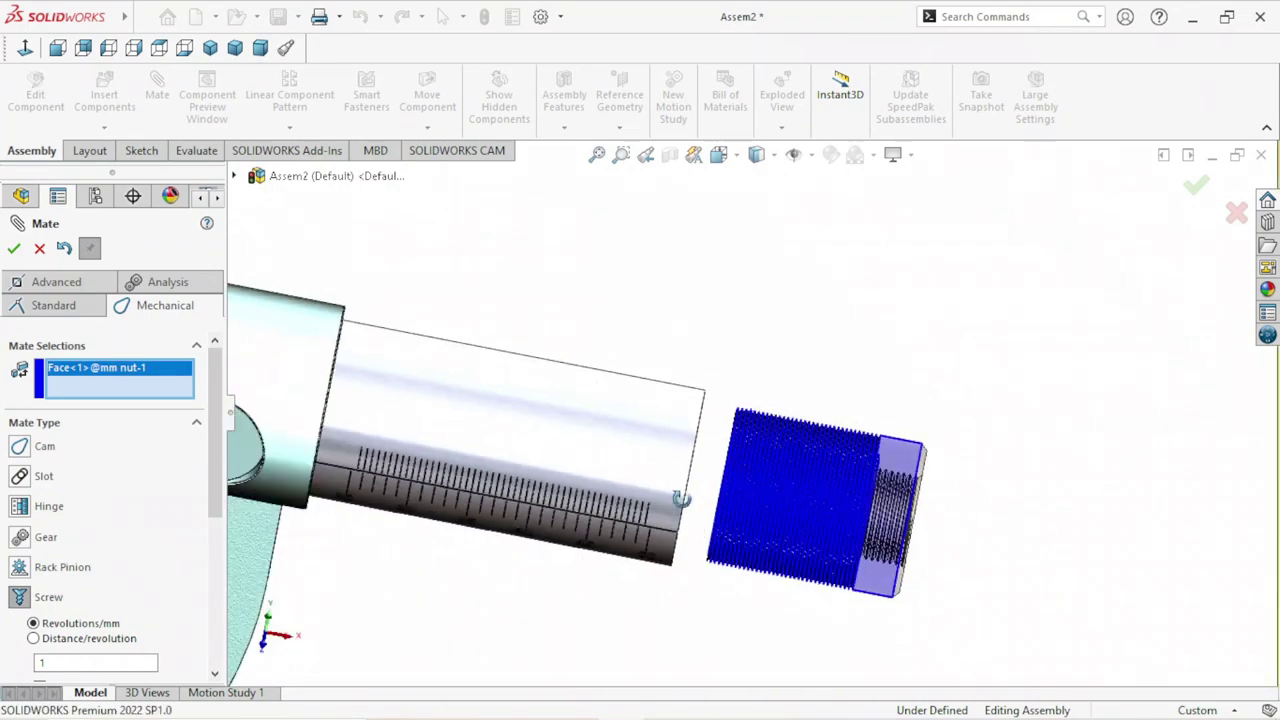
scroll(688, 499, "down", 3)
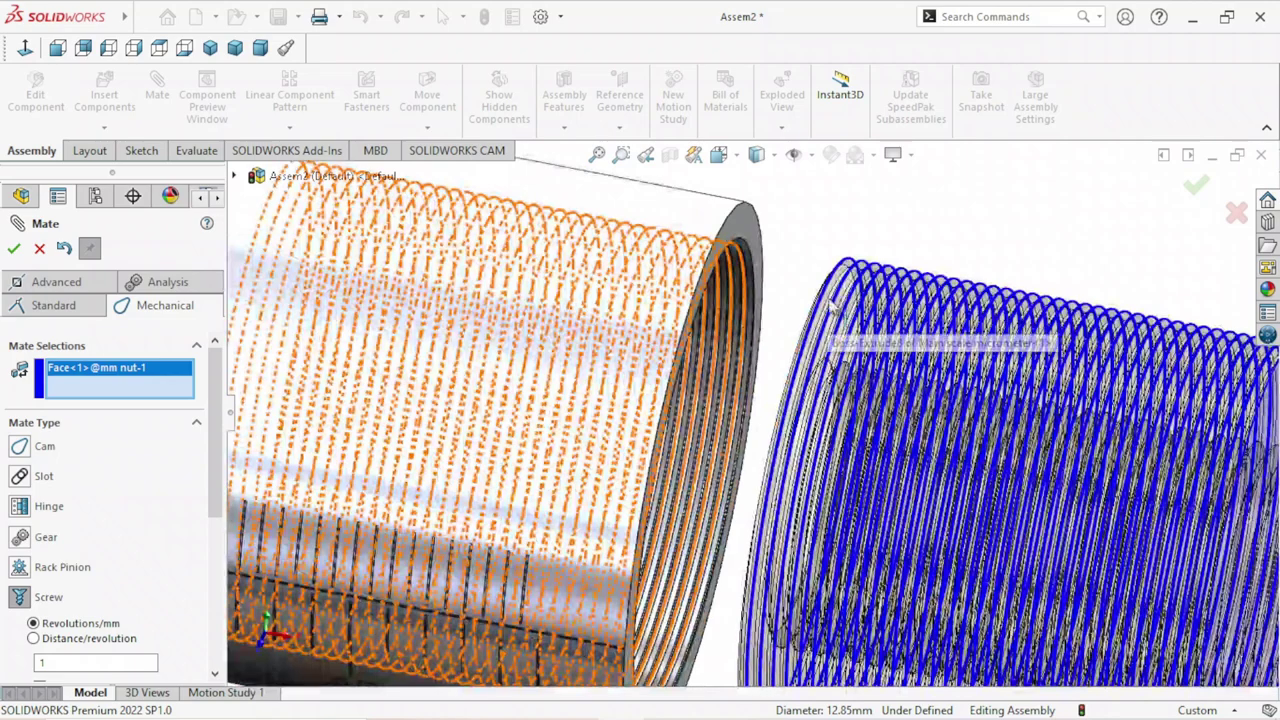
scroll(745, 362, "down", 2)
scroll(740, 357, "down", 2)
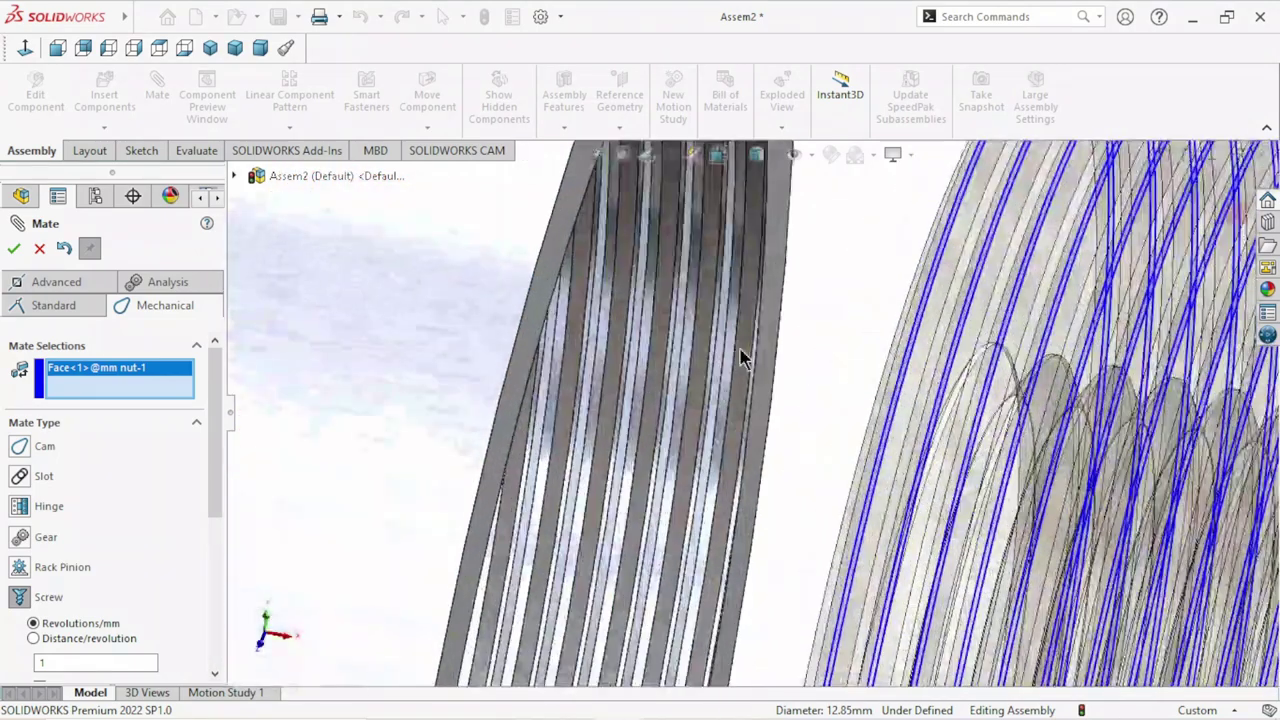
scroll(740, 357, "down", 1)
scroll(740, 352, "down", 1)
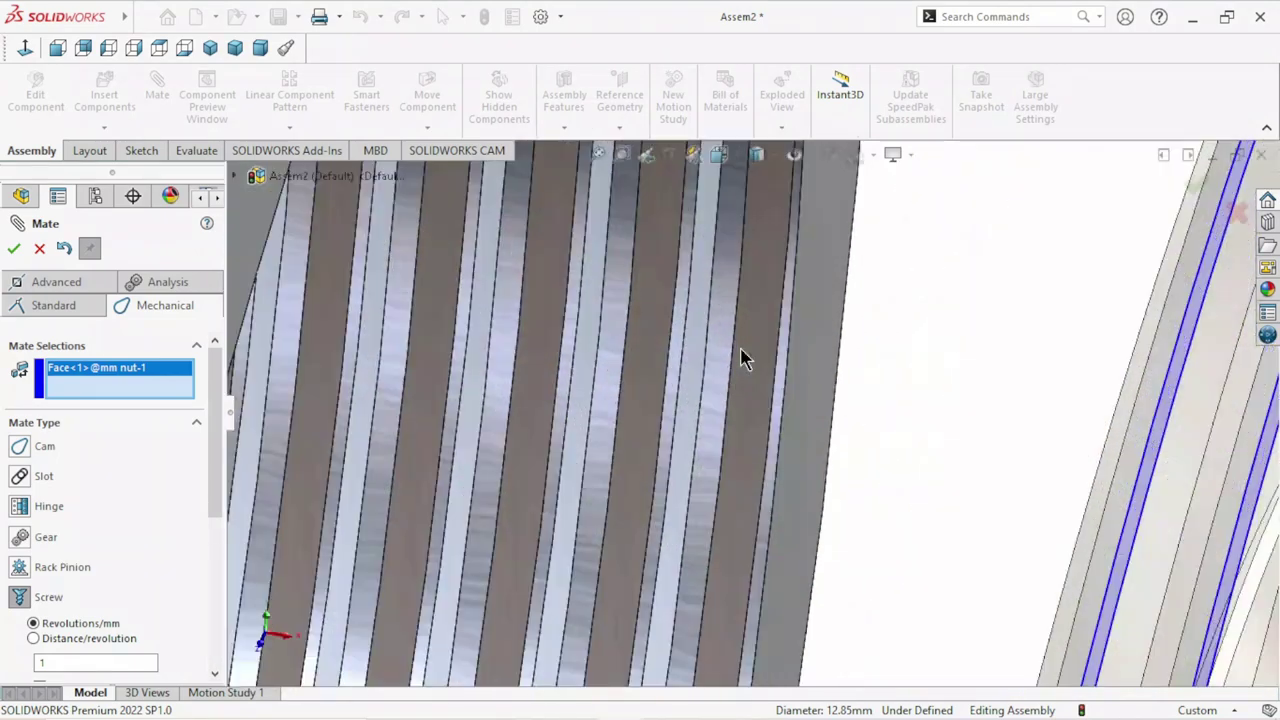
left_click(680, 337)
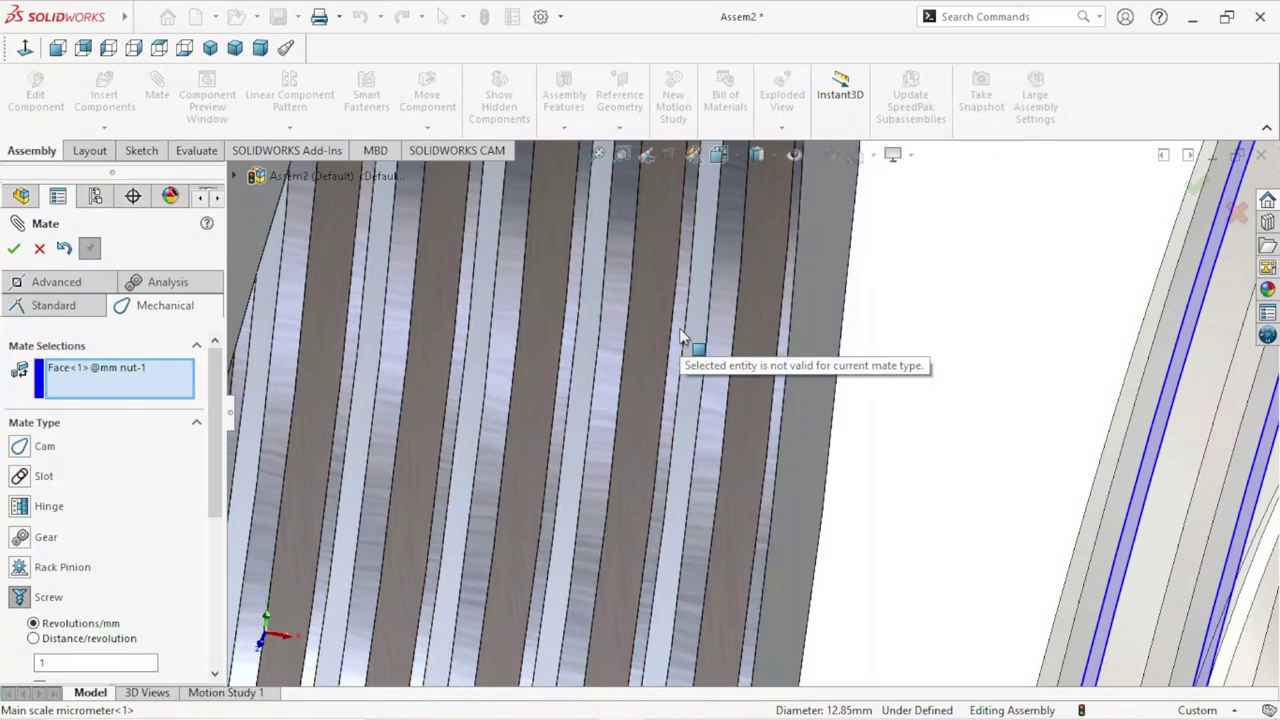
mouse_move(927, 342)
middle_mouse_down()
mouse_move(843, 382)
mouse_move(828, 343)
middle_mouse_up()
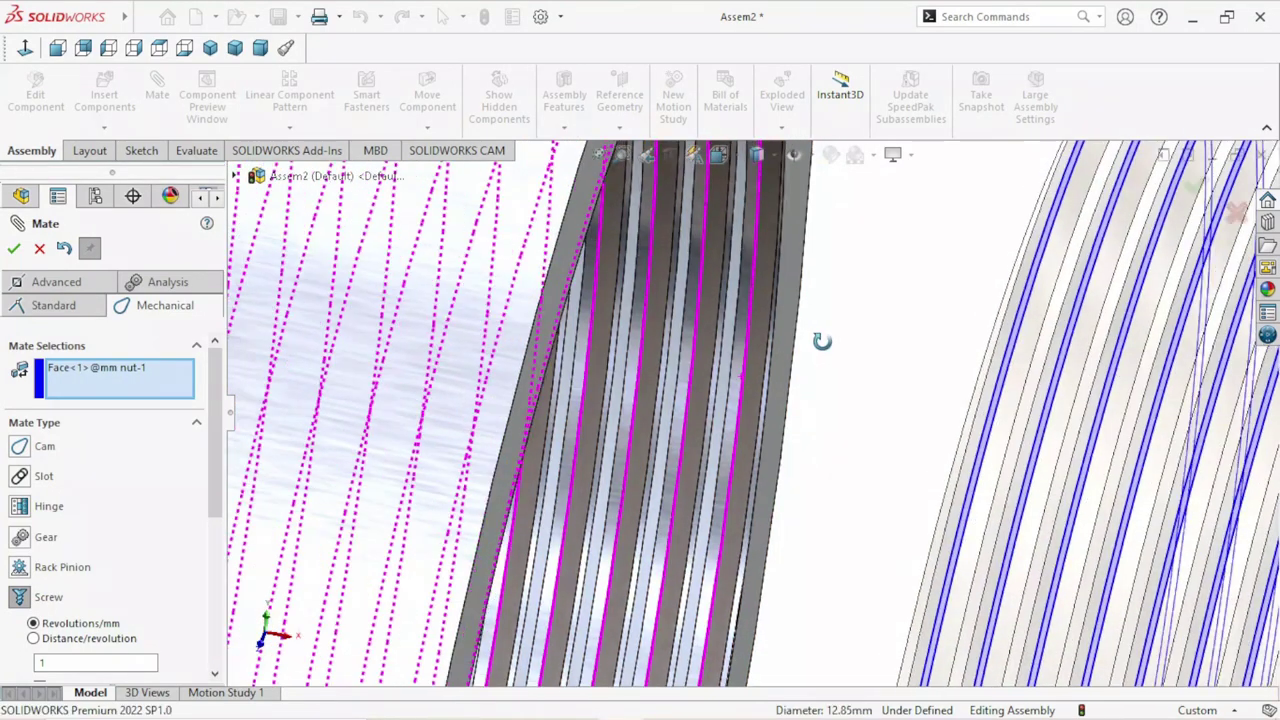
scroll(828, 343, "down", 2)
scroll(794, 351, "down", 2)
scroll(728, 299, "down", 1)
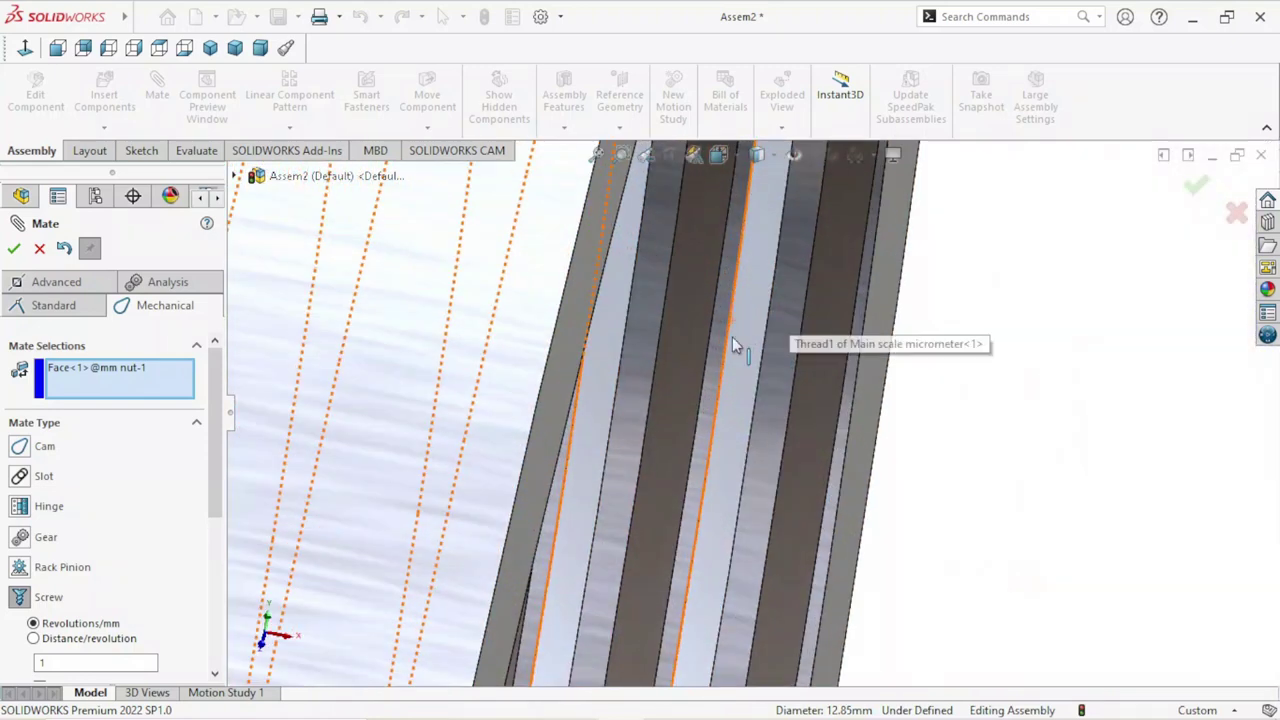
left_click(725, 305)
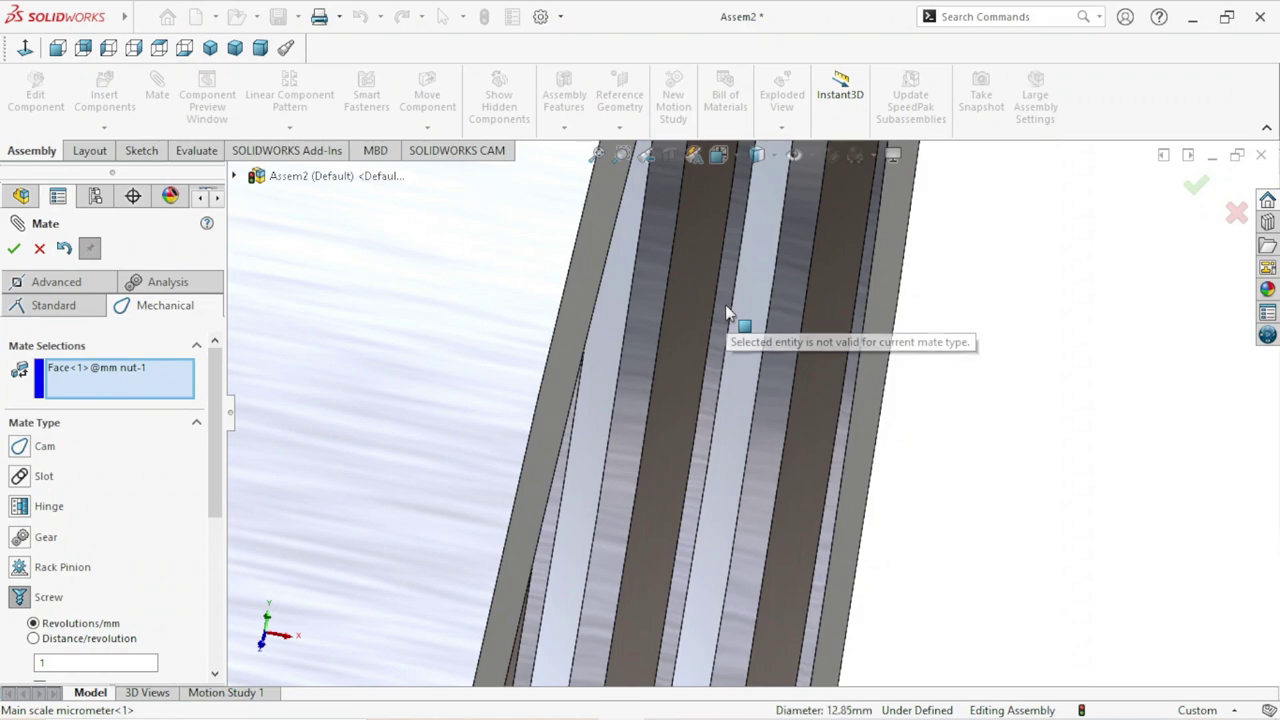
Select the Main scale micrometer's thread face as the second screw mate reference.
scroll(860, 351, "up", 2)
scroll(860, 360, "up", 2)
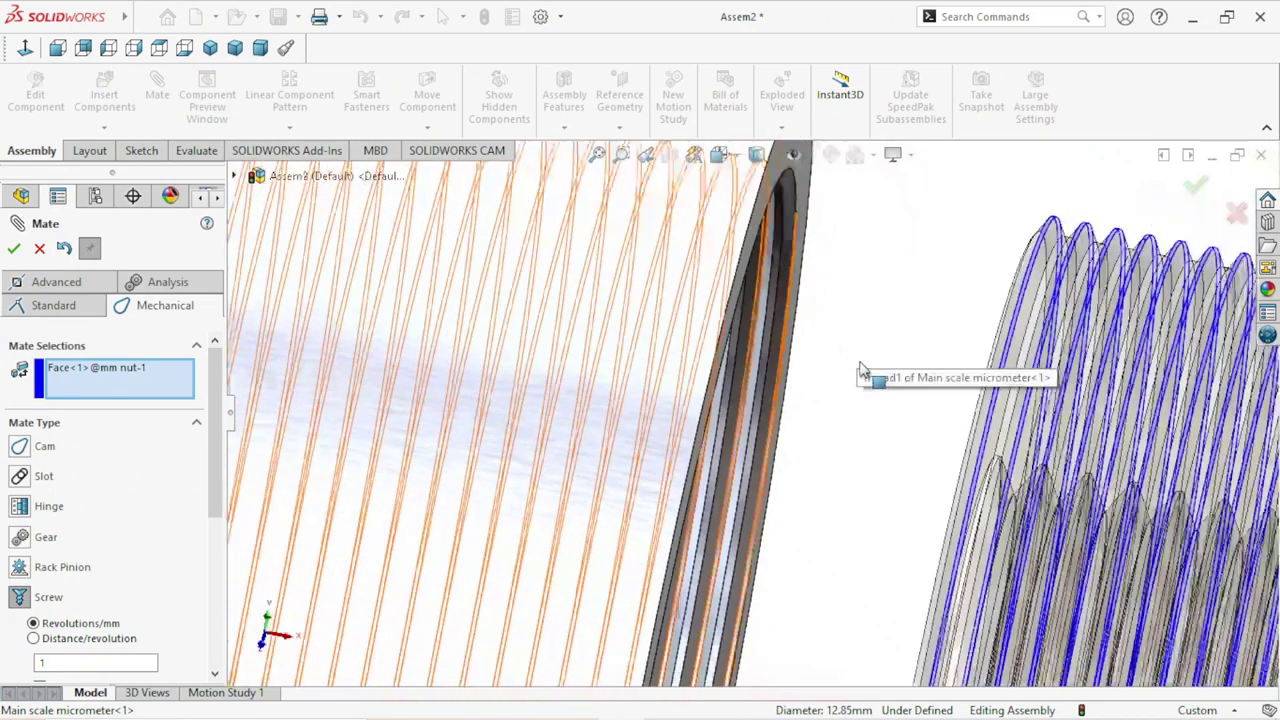
scroll(865, 371, "up", 1)
mouse_move(865, 371)
middle_mouse_down()
mouse_move(853, 395)
mouse_move(837, 374)
middle_mouse_up()
scroll(812, 345, "down", 2)
scroll(800, 337, "down", 2)
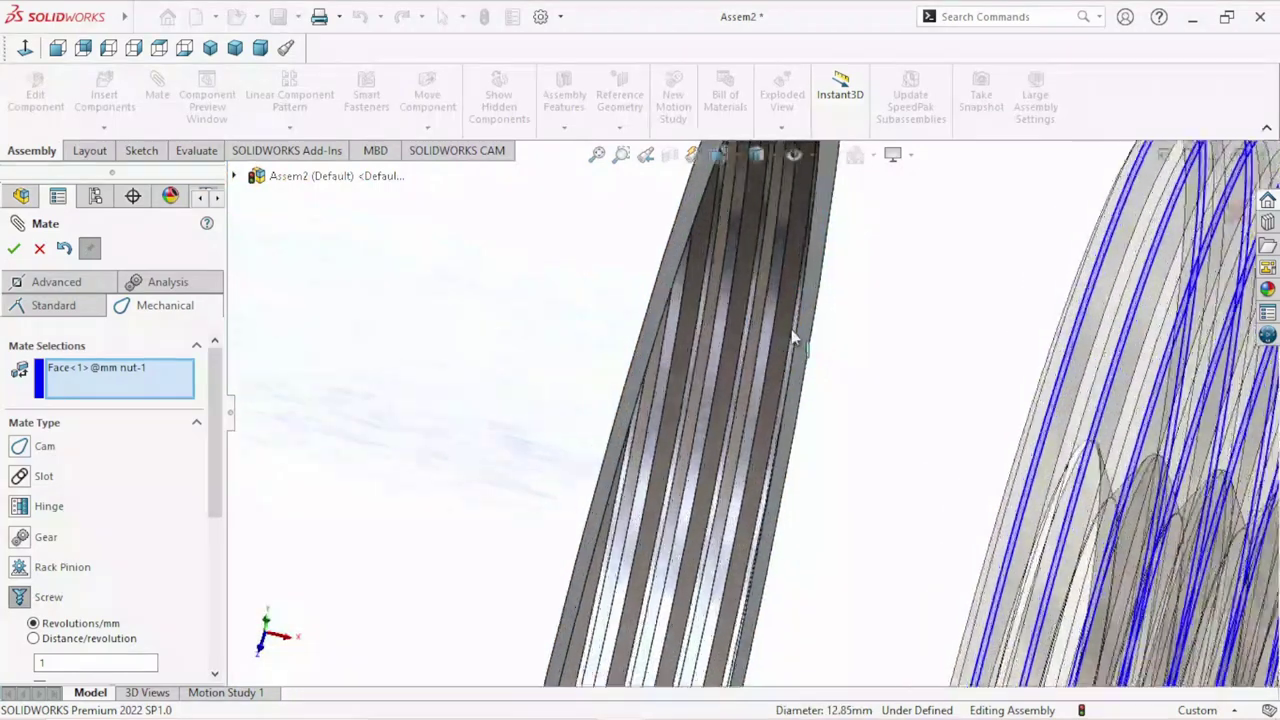
scroll(791, 329, "down", 1)
scroll(791, 329, "down", 1)
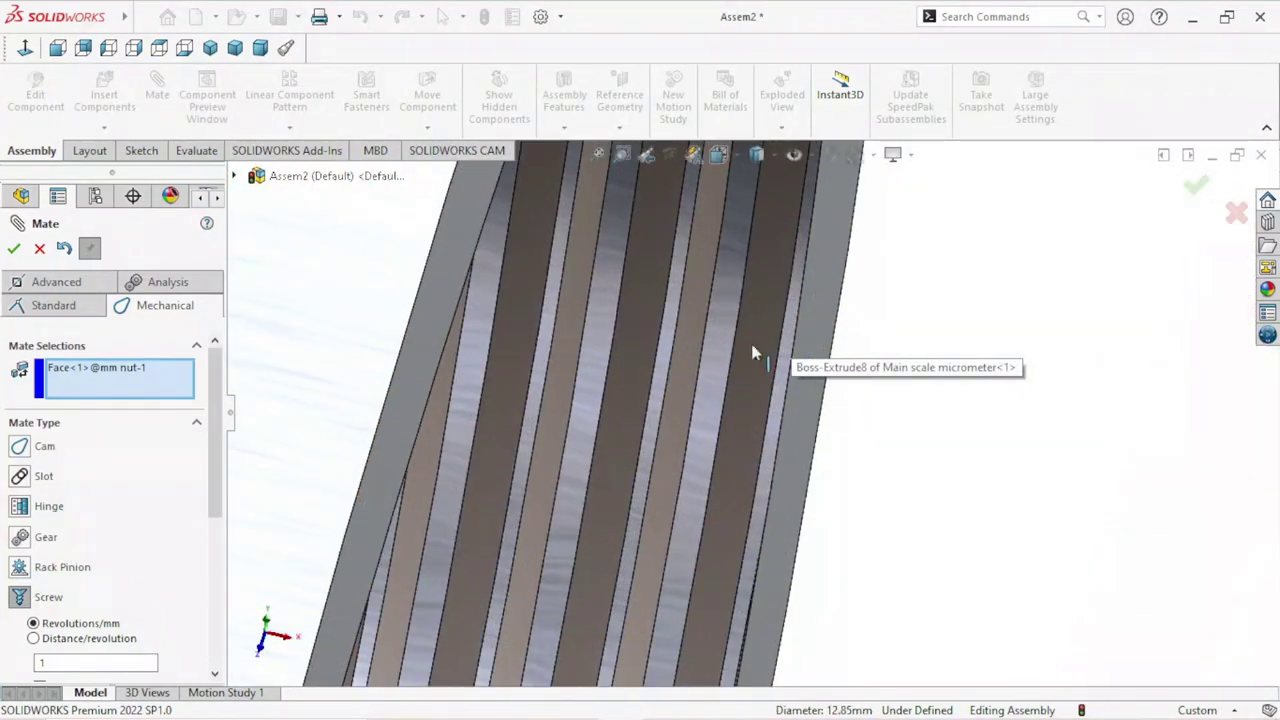
left_click(667, 328)
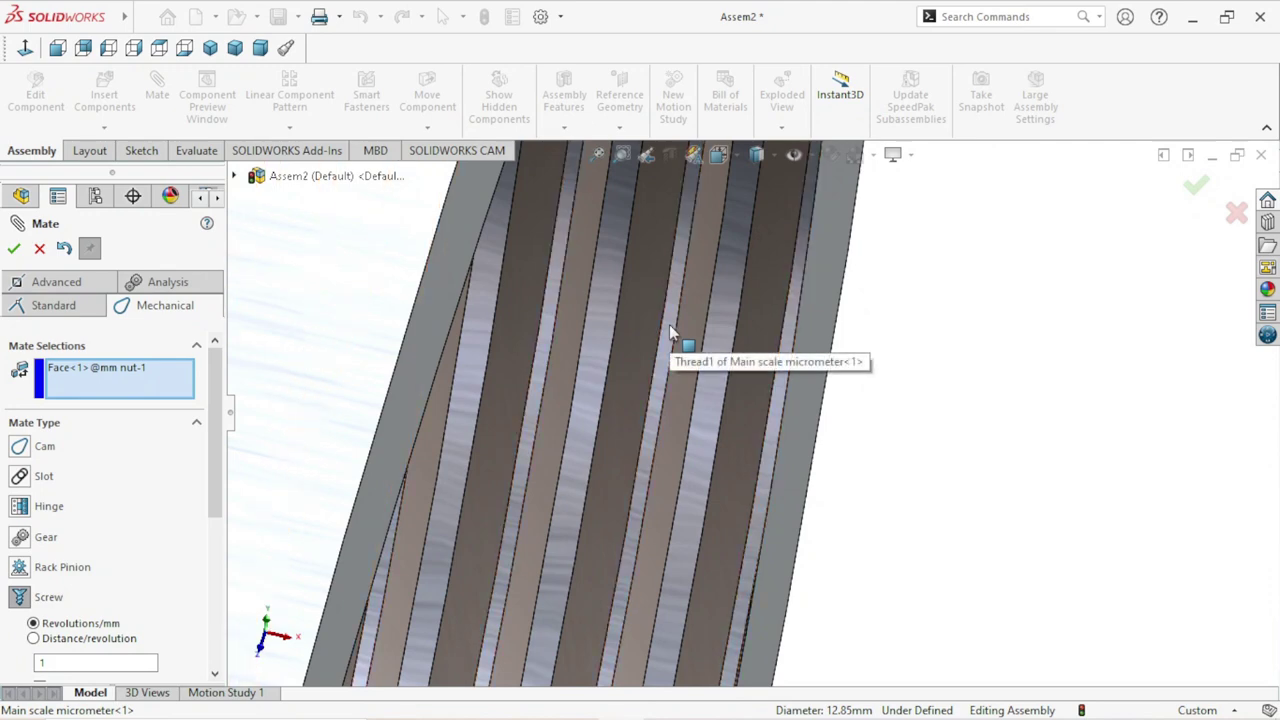
left_click(672, 334)
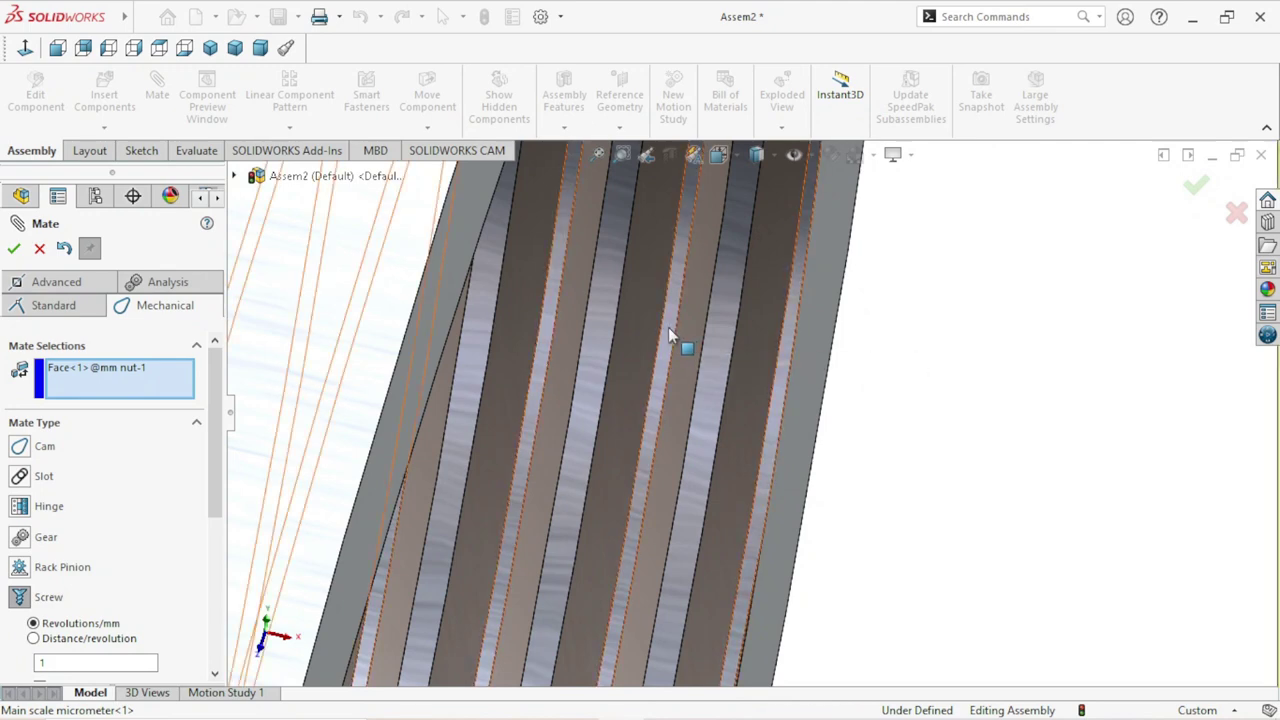
left_click(669, 336)
left_click(729, 329)
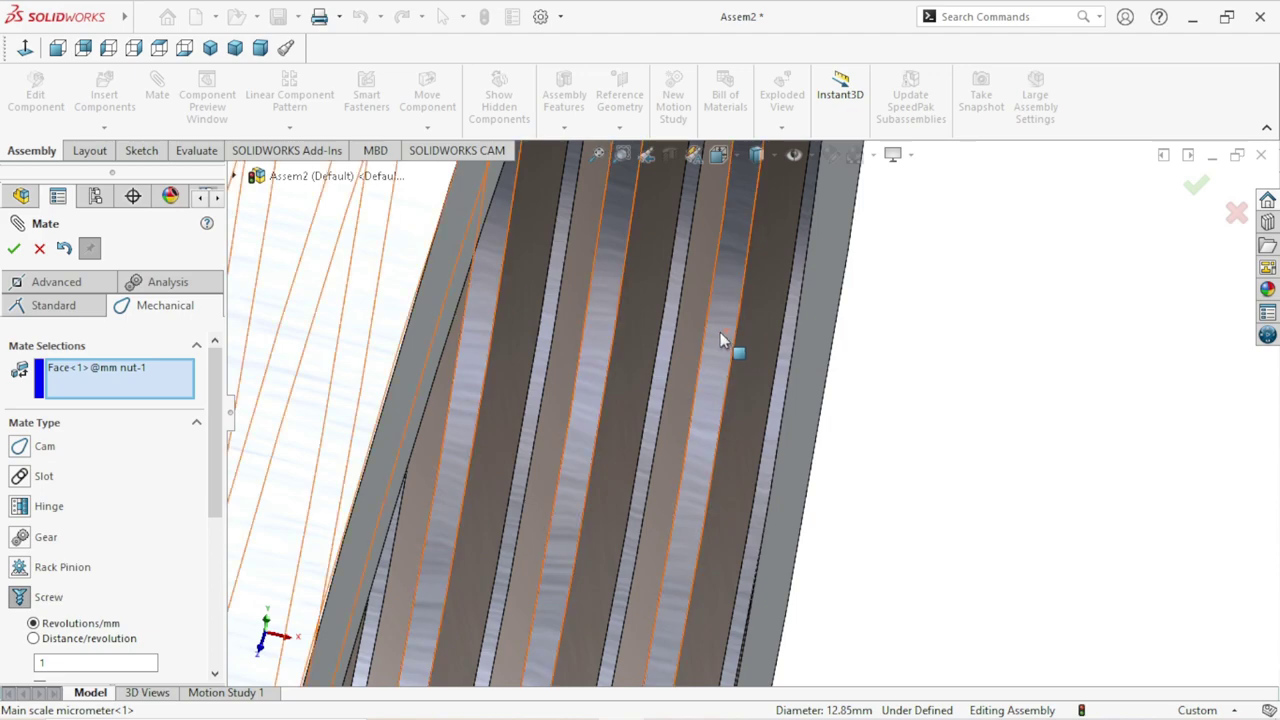
left_click(720, 338)
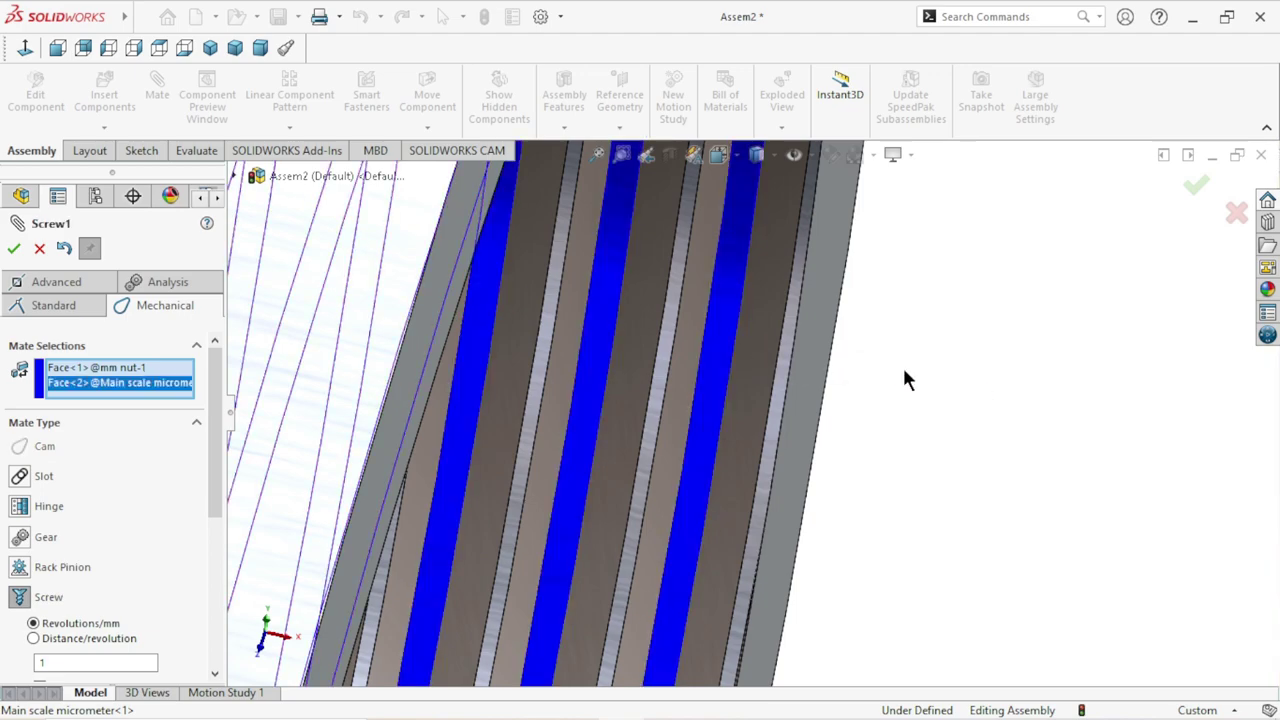
Confirm Screw1 at 0.35 revolutions/mm with Reverse left unchecked.
scroll(903, 378, "up", 5)
scroll(890, 440, "up", 3)
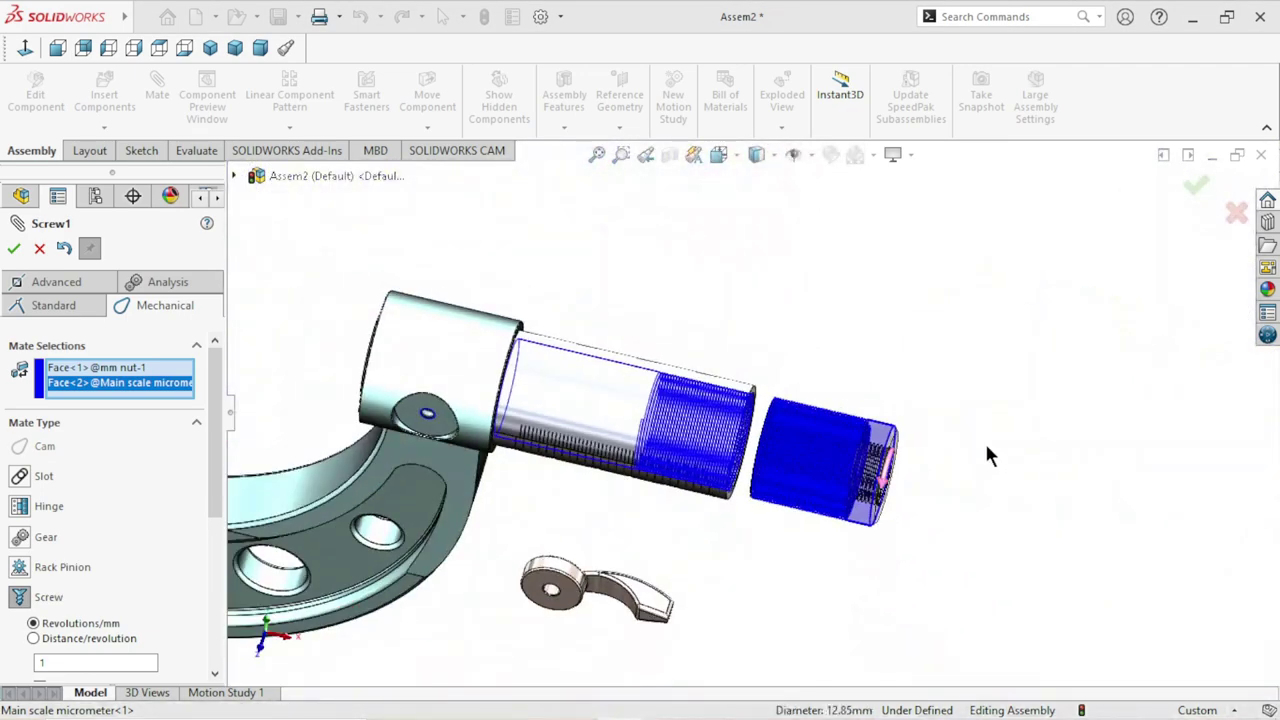
mouse_move(957, 449)
middle_mouse_down()
mouse_move(915, 449)
mouse_move(929, 406)
middle_mouse_up()
scroll(700, 432, "down", 5)
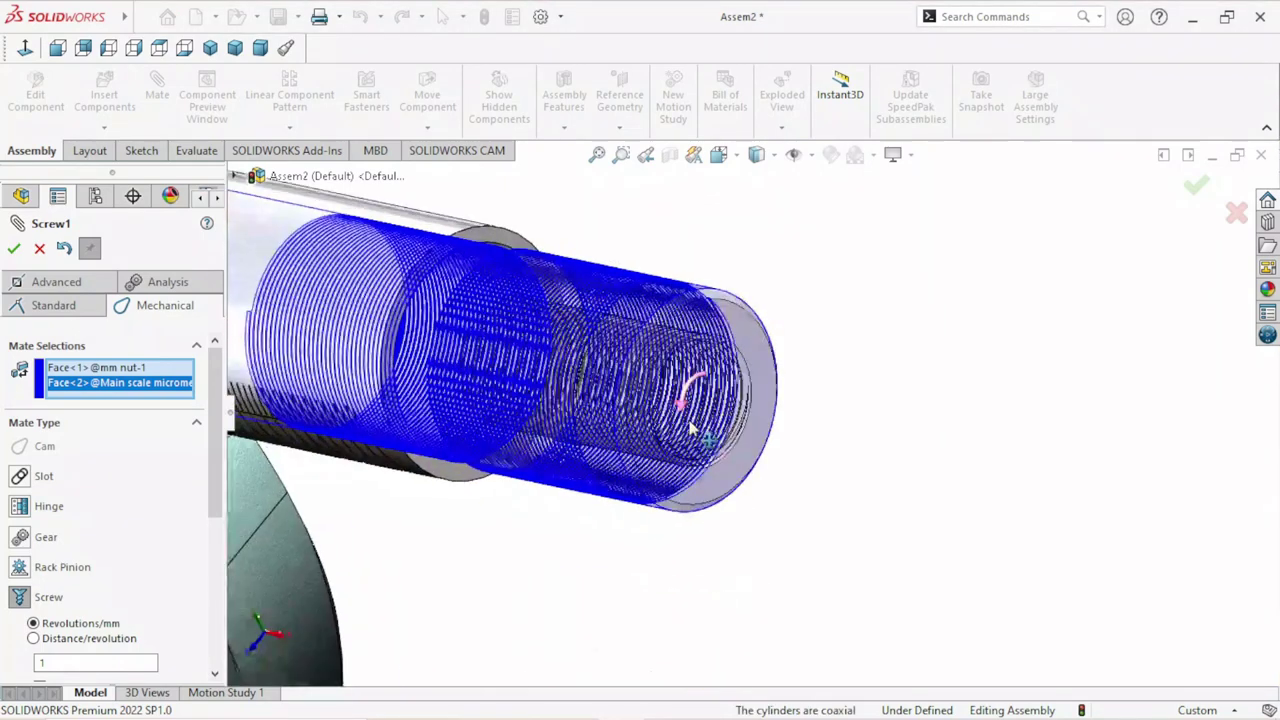
scroll(690, 428, "up", 3)
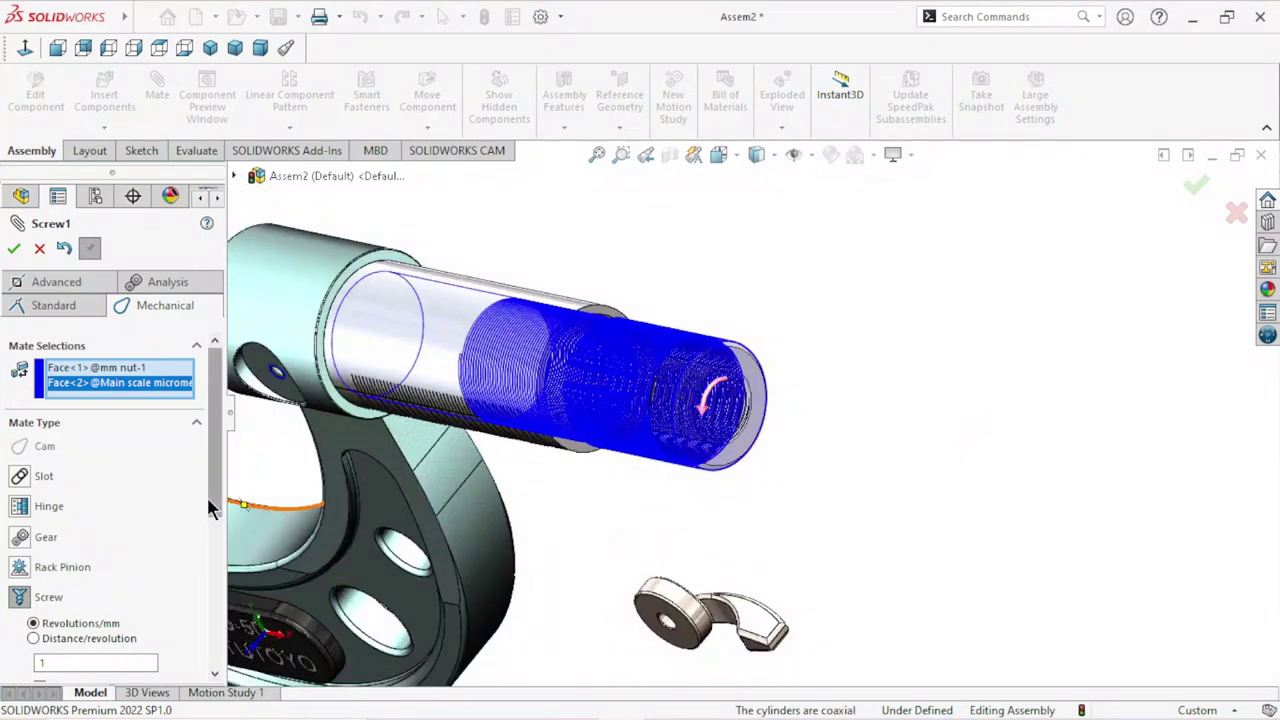
scroll(208, 508, "down", 2)
scroll(170, 548, "down", 1)
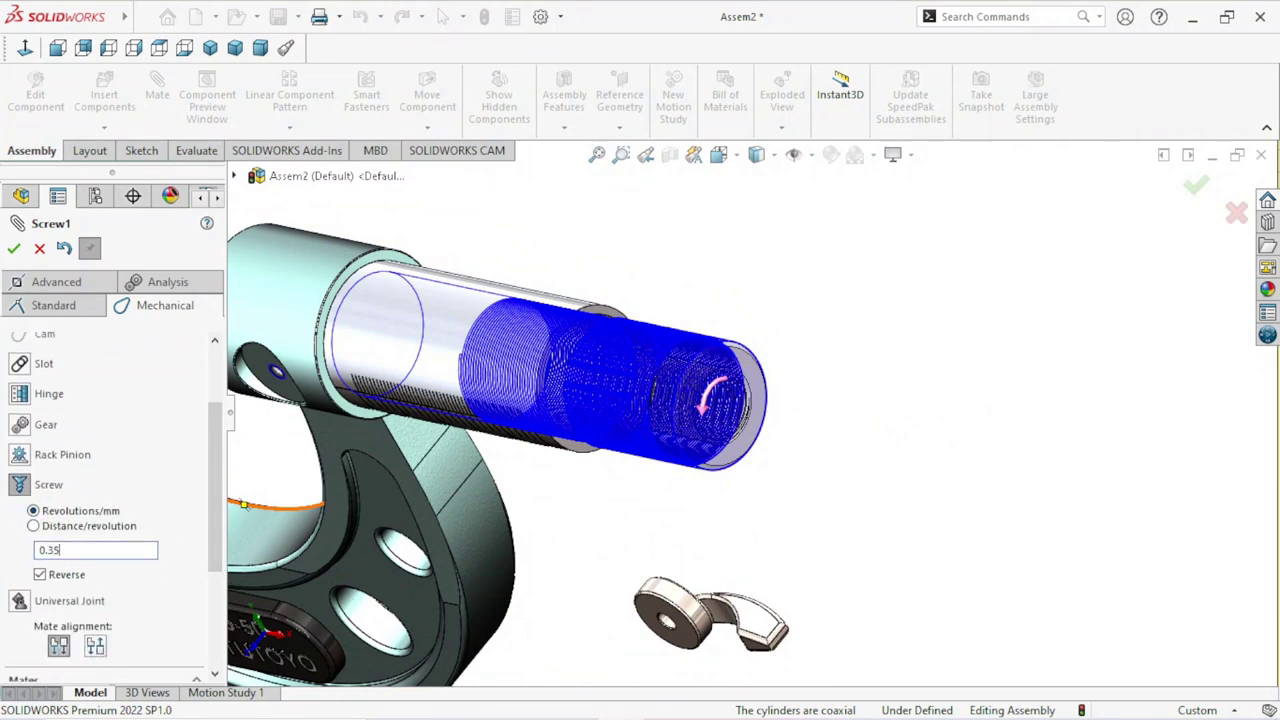
left_click(40, 576)
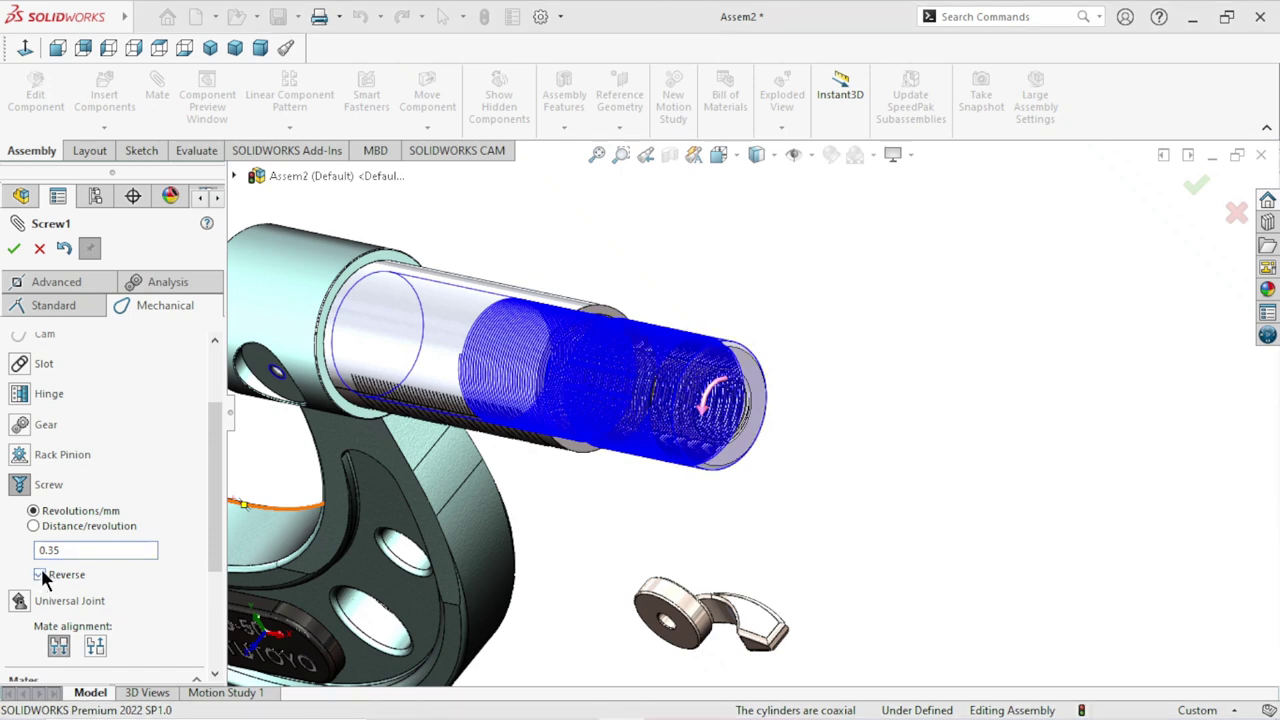
left_click(40, 575)
left_click(16, 249)
Drag the thimble to test the screw motion and inspect the threaded end.
left_click(740, 452)
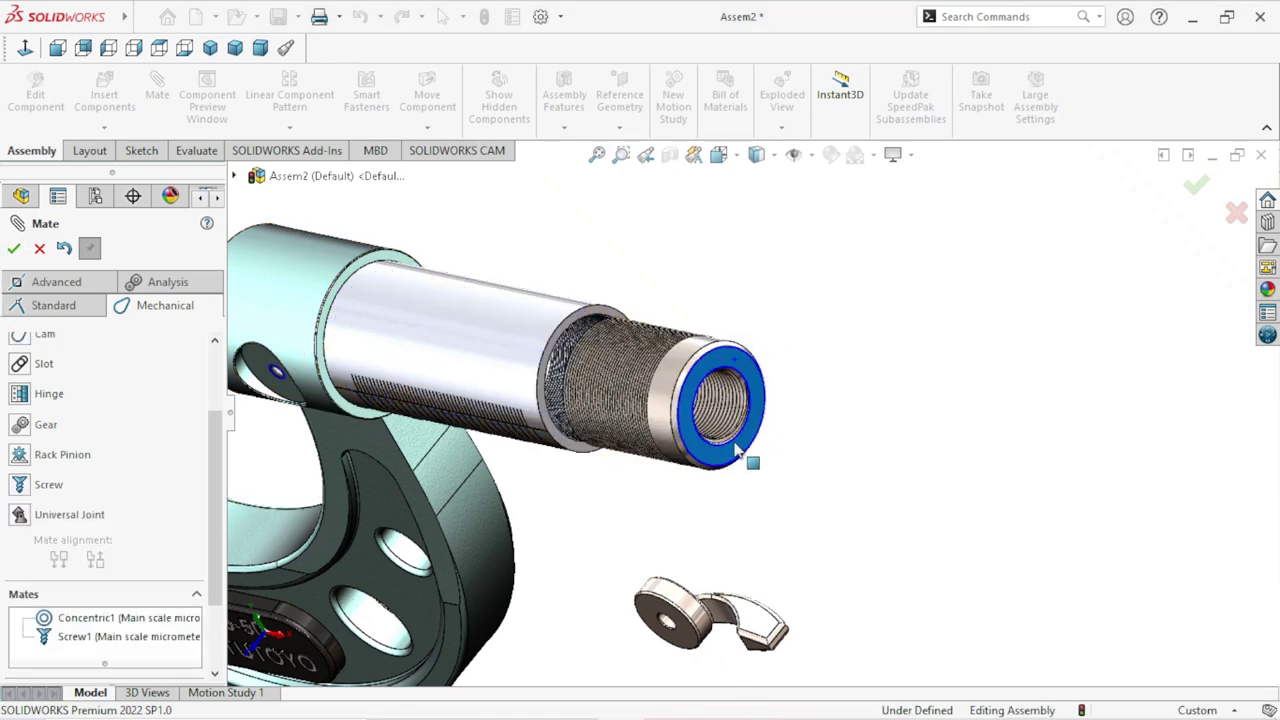
mouse_move(740, 452)
left_mouse_down()
mouse_move(646, 347)
mouse_move(562, 350)
mouse_move(700, 350)
left_mouse_up()
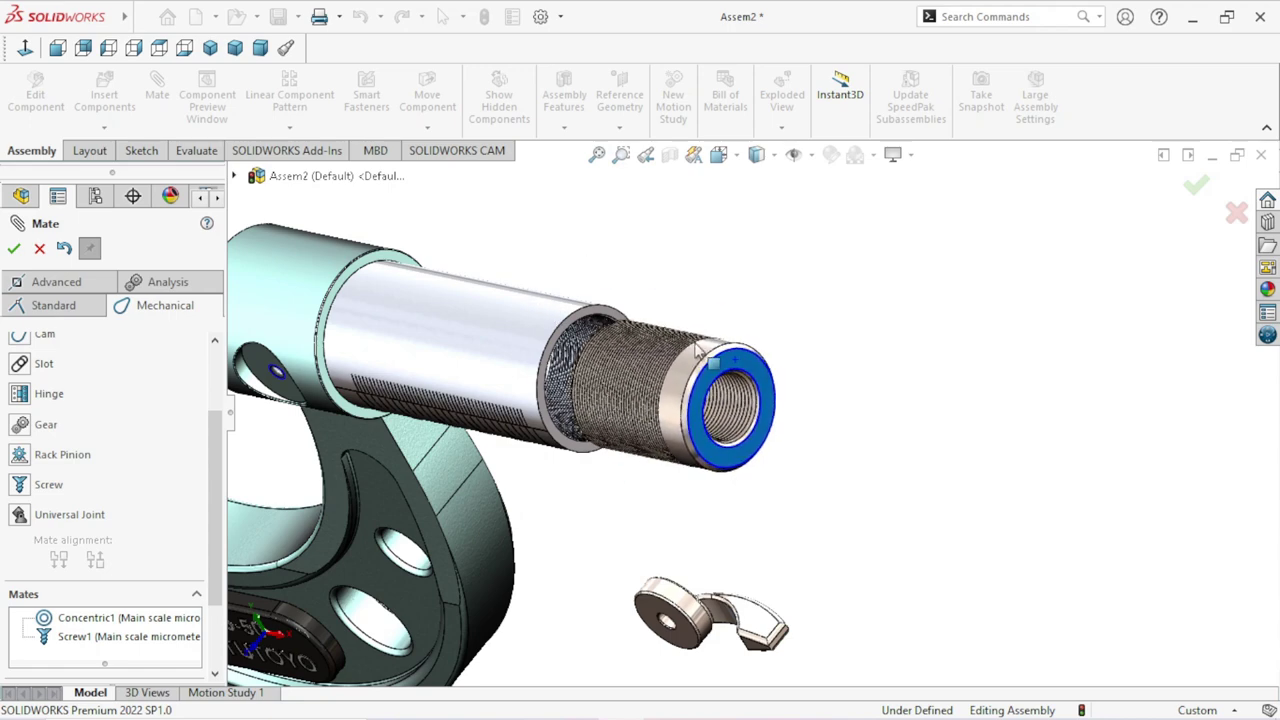
scroll(716, 410, "down", 5)
scroll(716, 410, "up", 3)
mouse_move(857, 414)
middle_mouse_down()
mouse_move(890, 392)
mouse_move(866, 411)
middle_mouse_up()
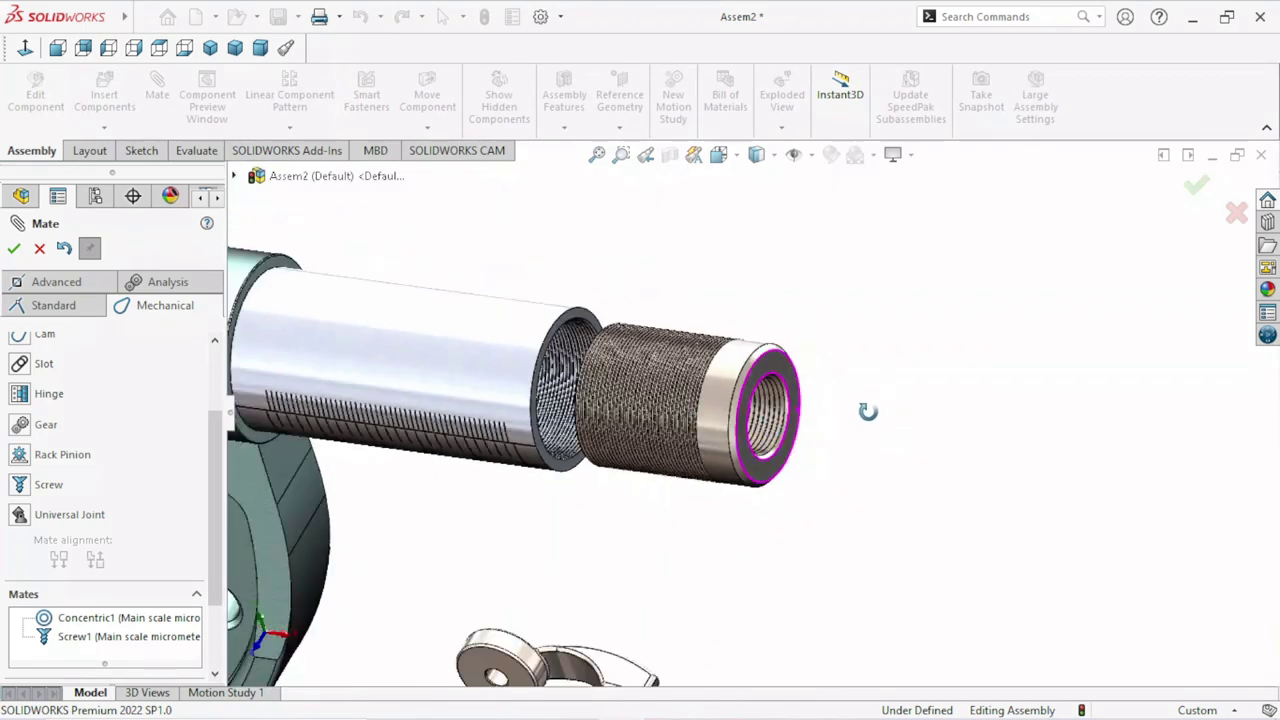
left_click(790, 378)
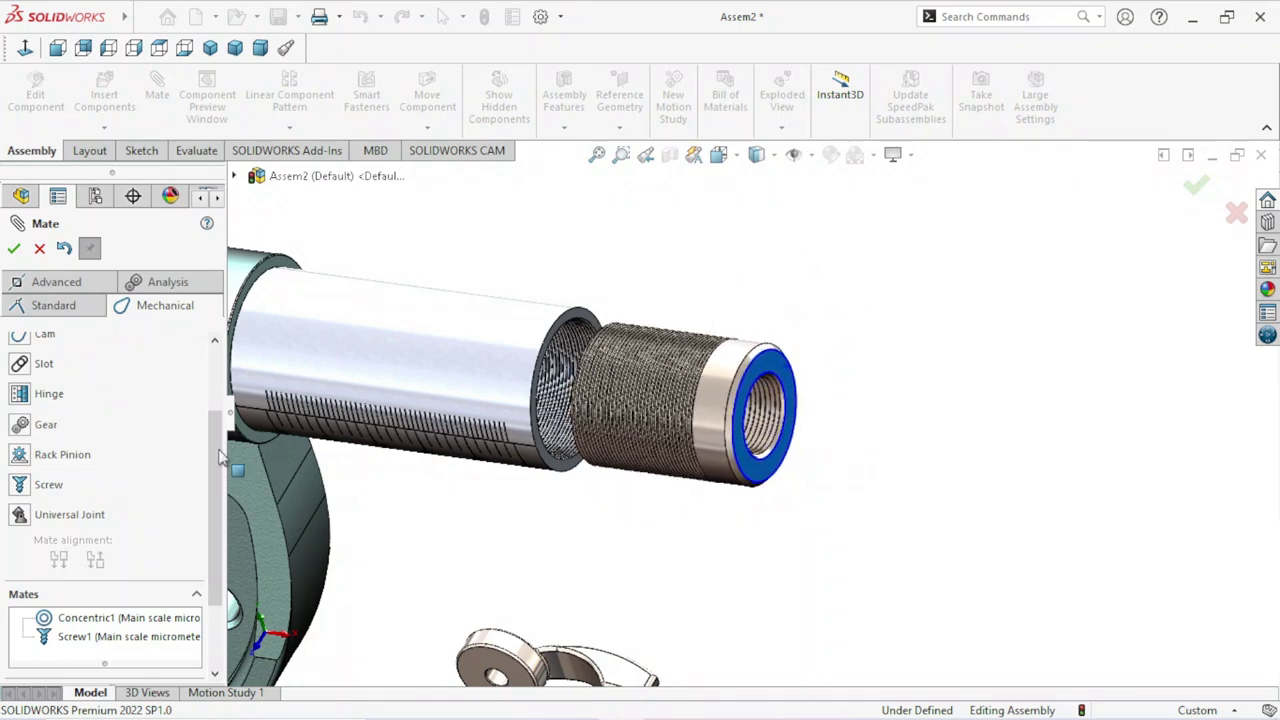
Edit Screw1 to reverse its direction and accept the change.
left_click(44, 636)
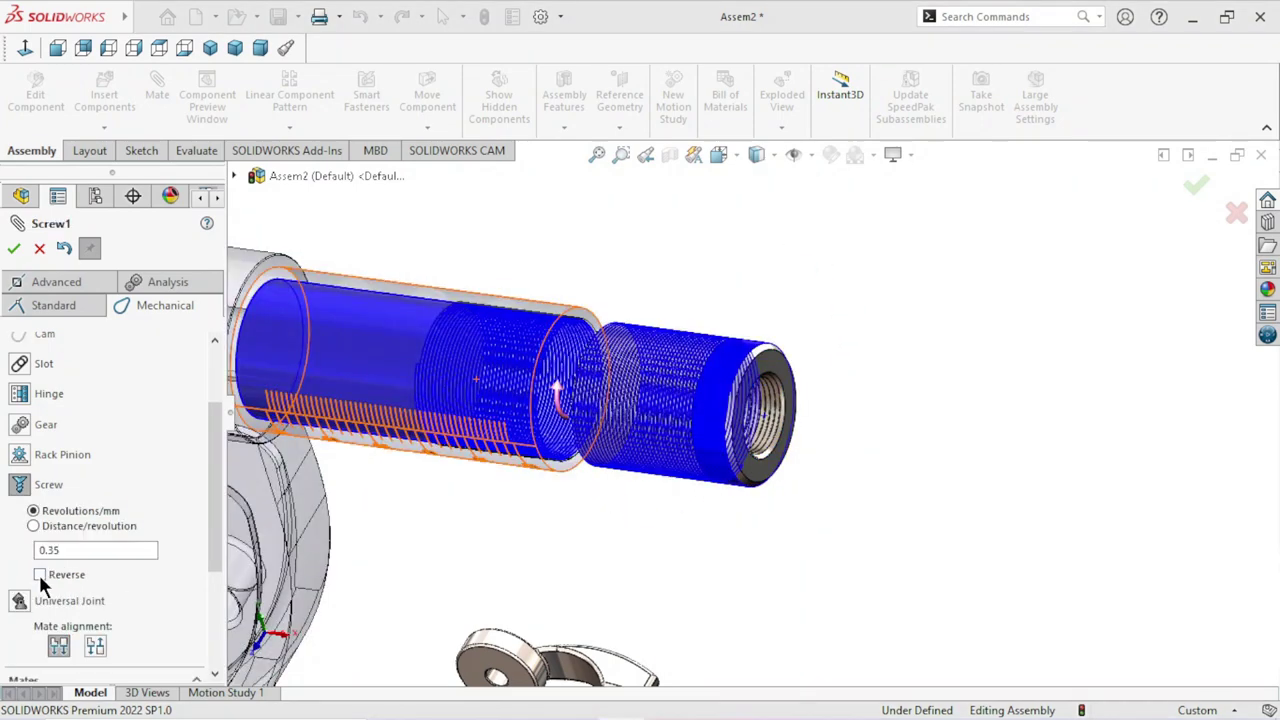
left_click(39, 575)
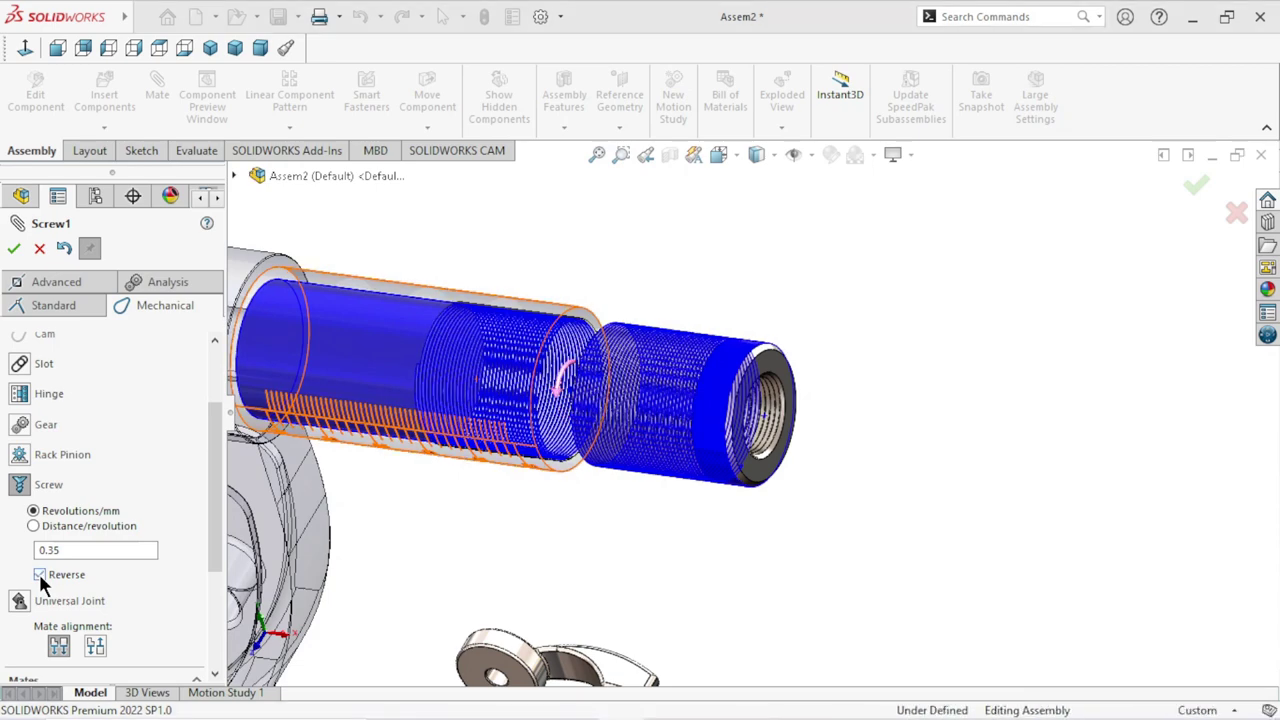
left_click(14, 249)
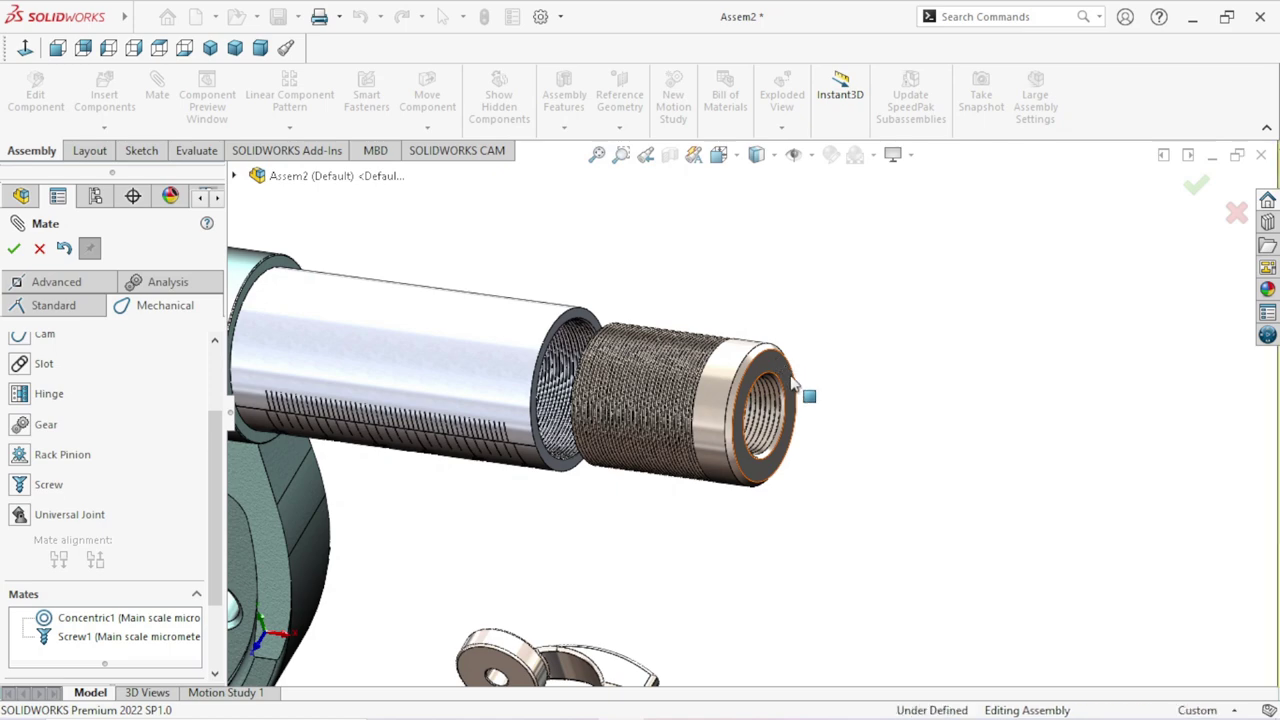
left_click(790, 420)
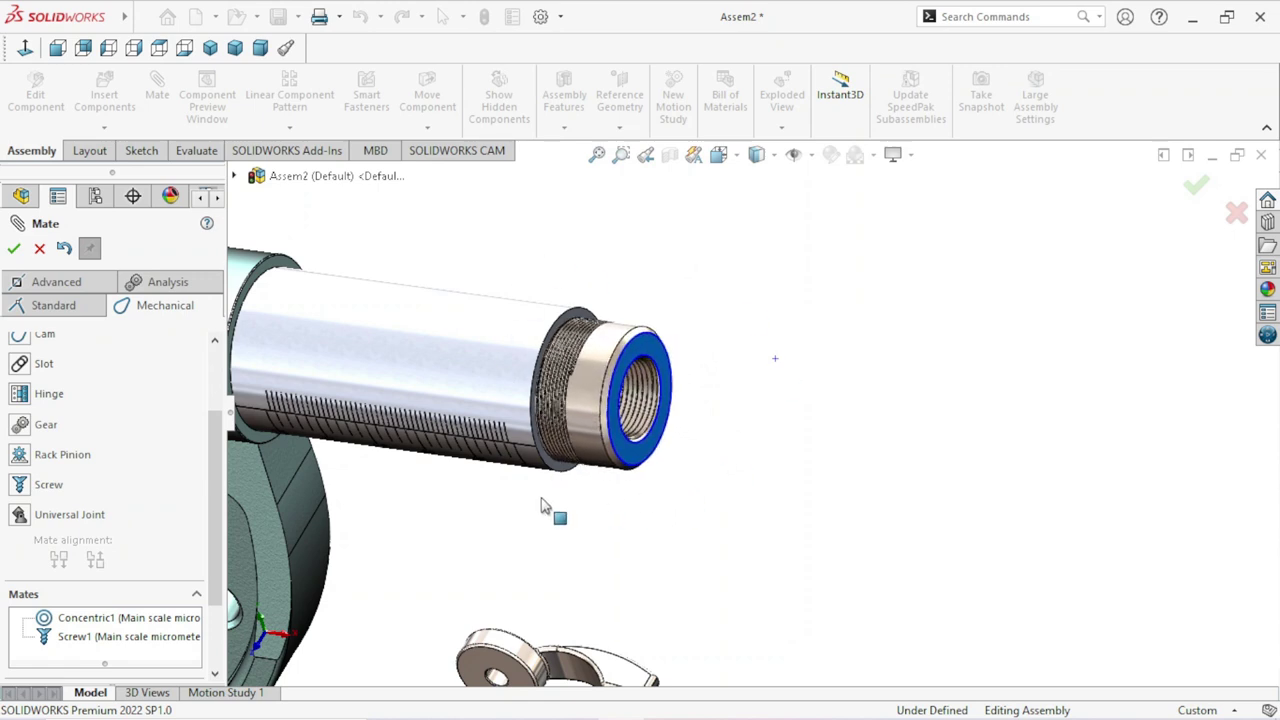
Add a 4 mm distance mate between the collar's ring face and the nut face.
left_click(62, 305)
scroll(720, 338, "down", 3)
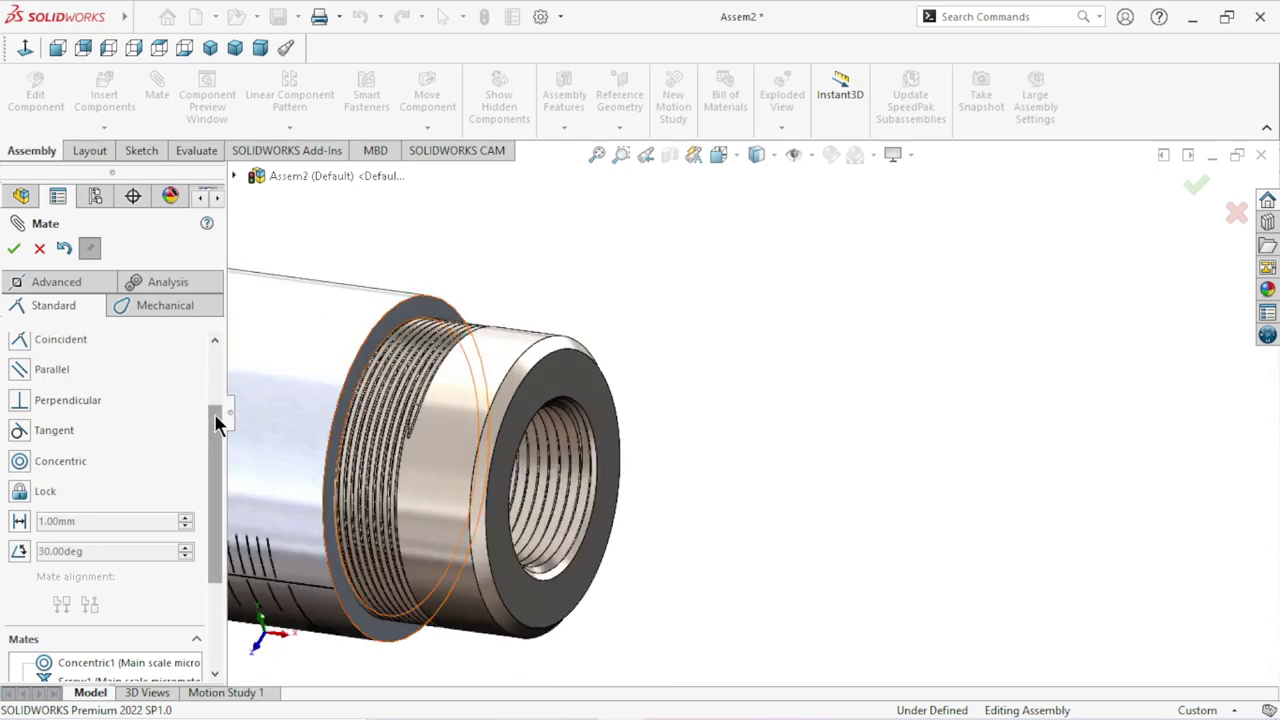
left_click_drag(215, 415, 241, 358)
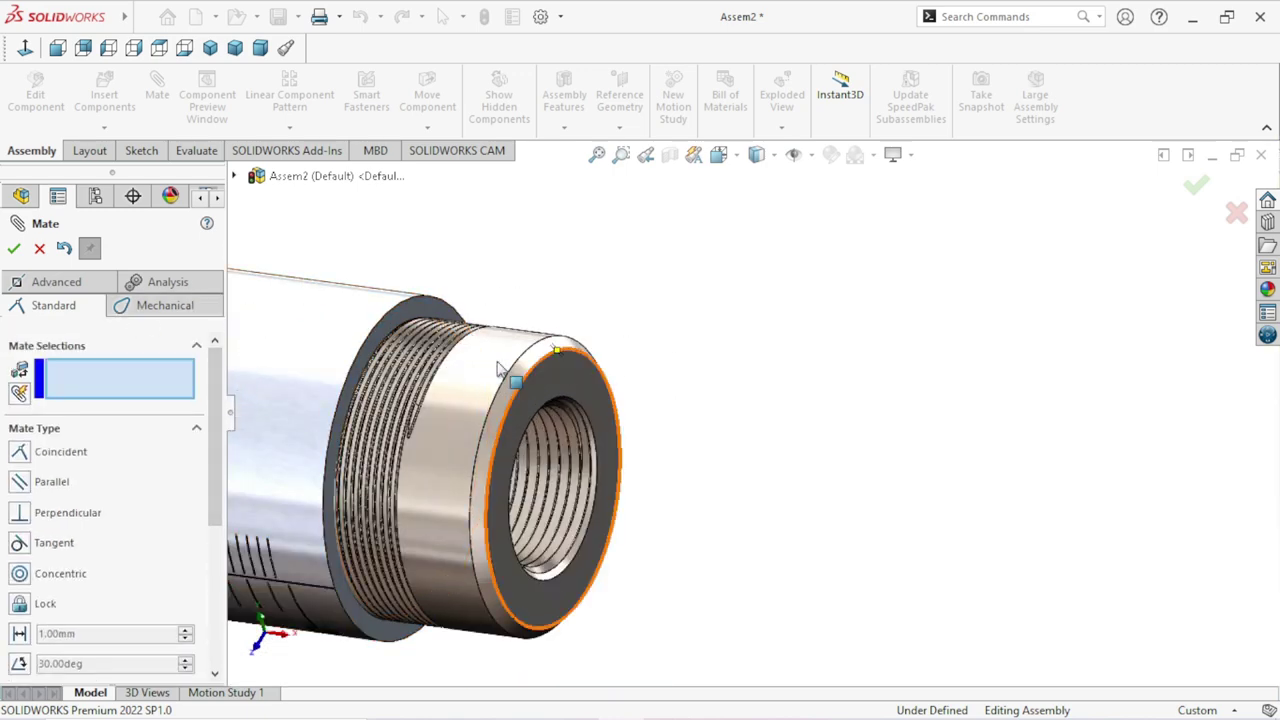
left_click(415, 313)
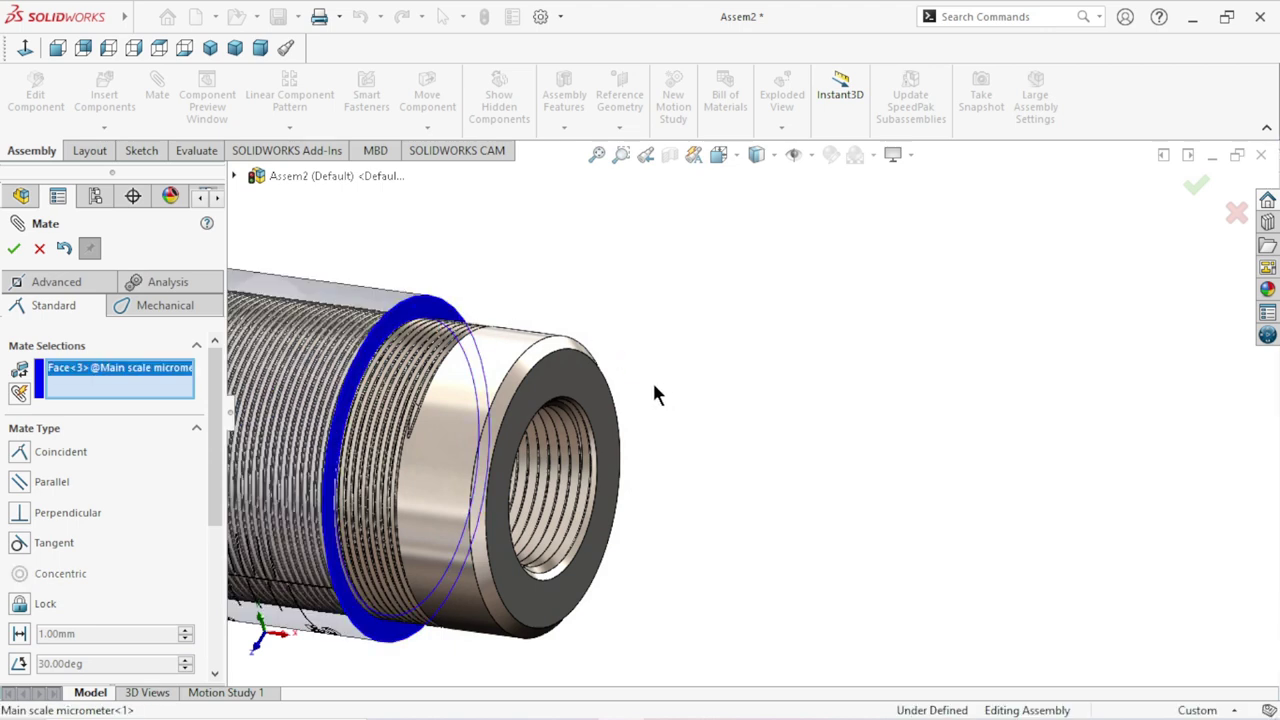
left_click(609, 373)
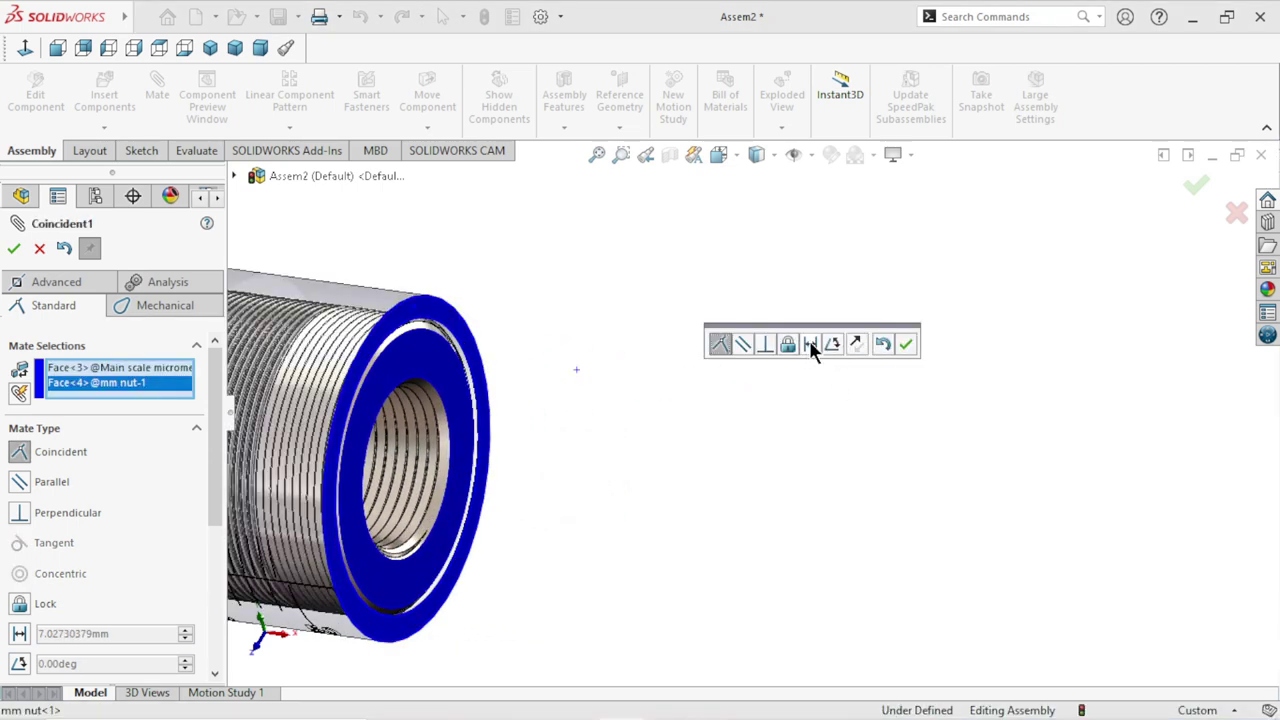
left_click(809, 343)
type("4")
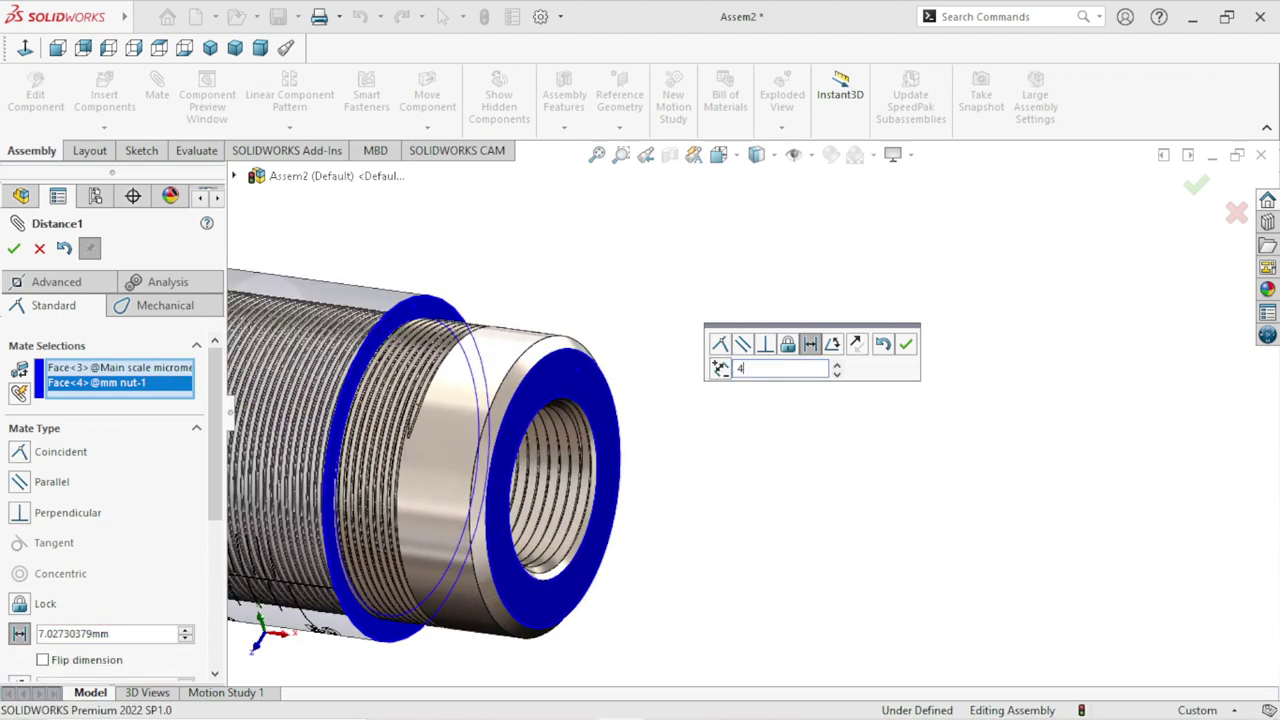
key("Return")
left_click(906, 344)
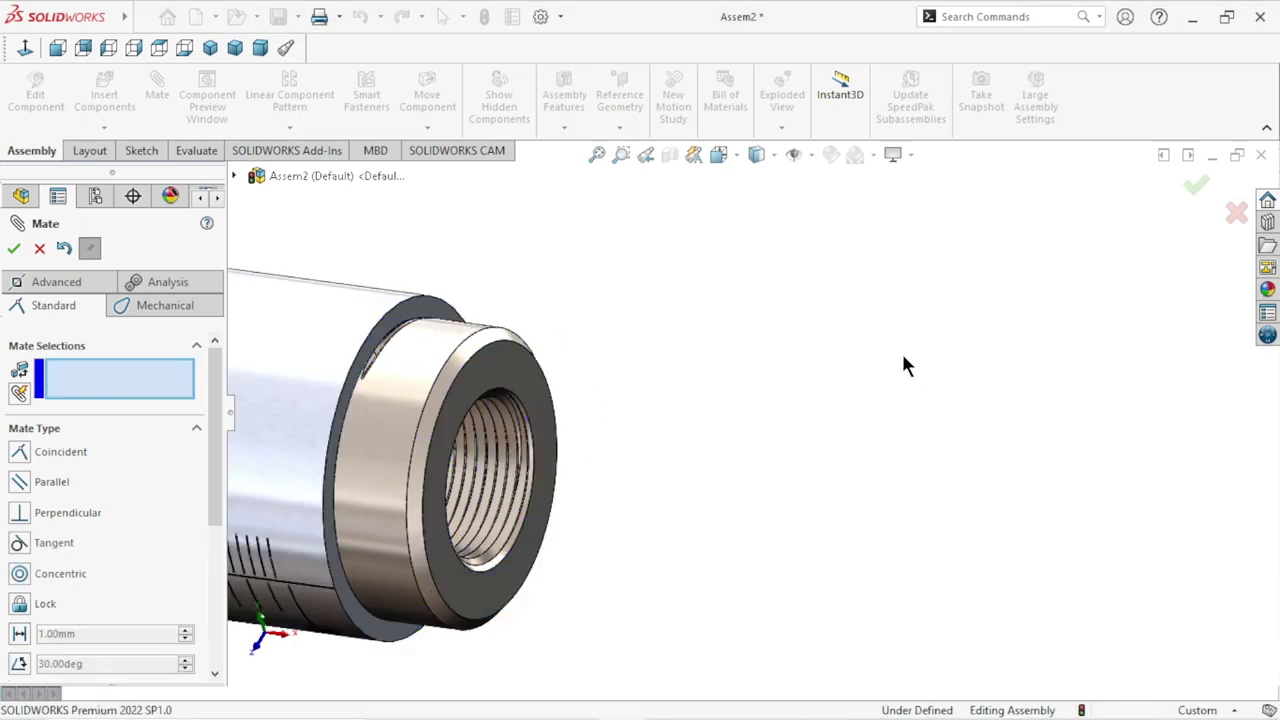
Mate the lock lever's hole concentric with the frame's pin hole.
scroll(800, 350, "up", 5)
scroll(740, 405, "up", 2)
scroll(734, 399, "down", 3)
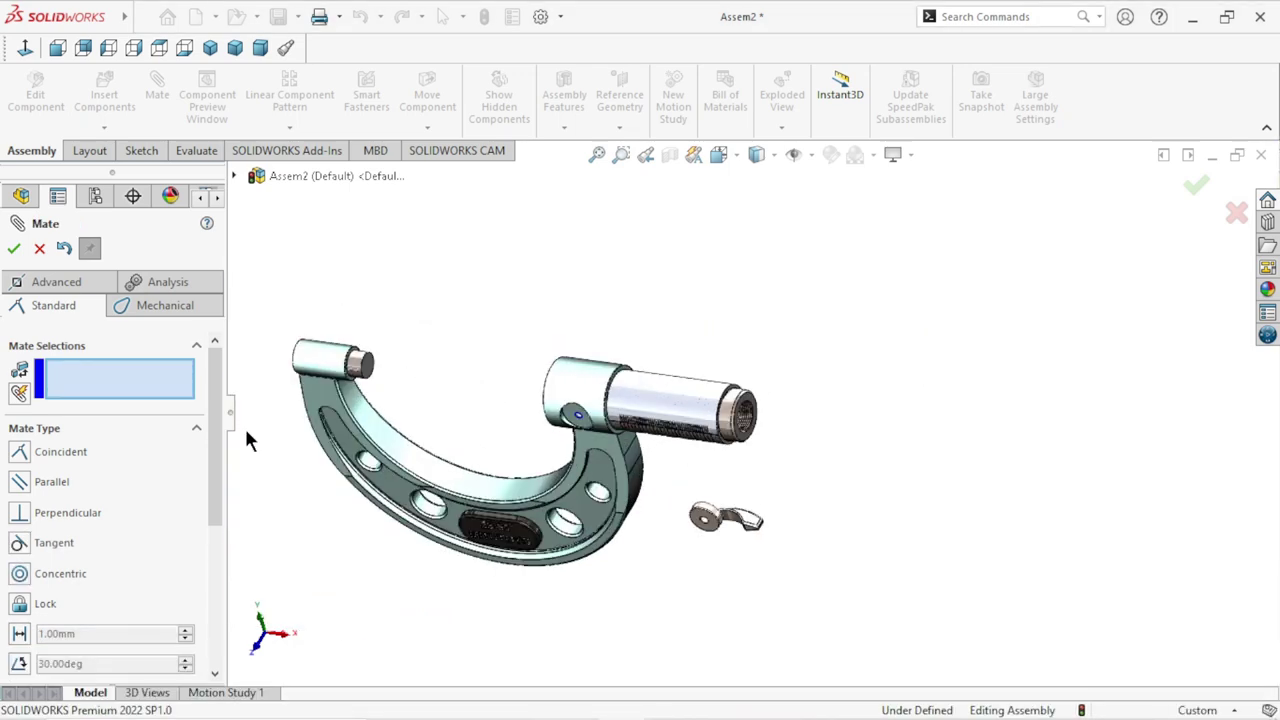
scroll(640, 485, "down", 2)
scroll(600, 460, "down", 3)
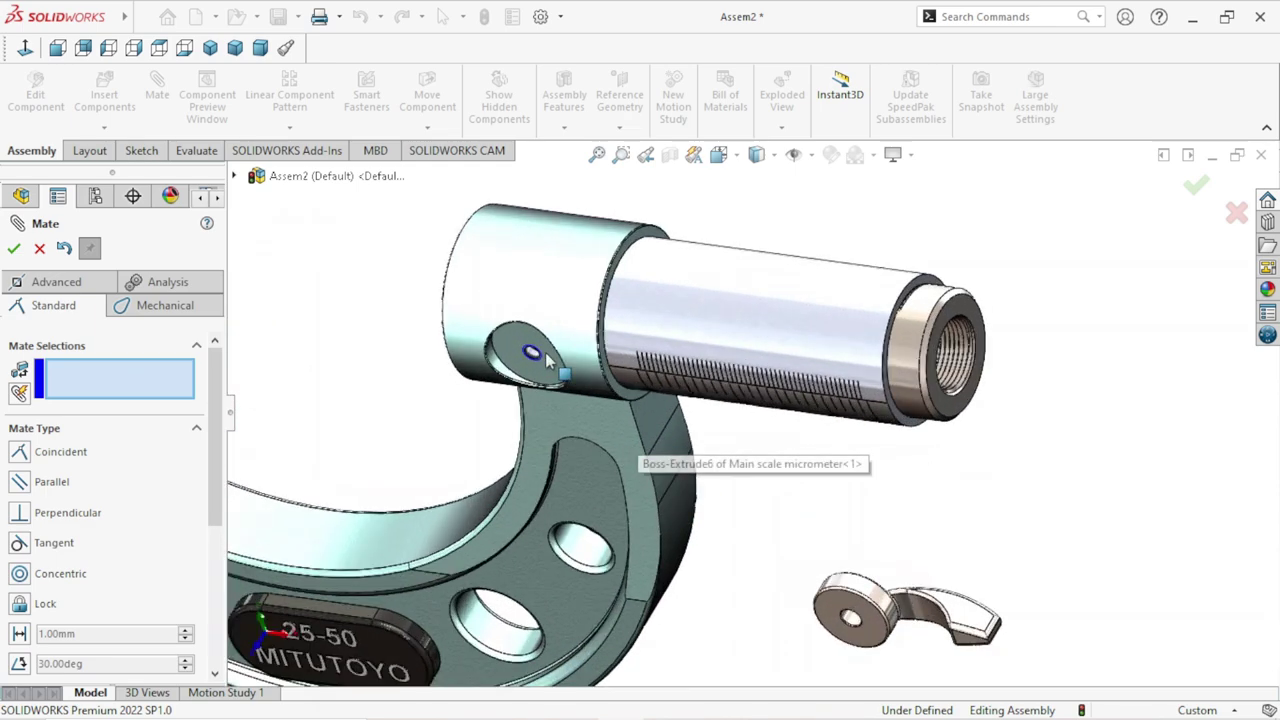
scroll(560, 450, "down", 5)
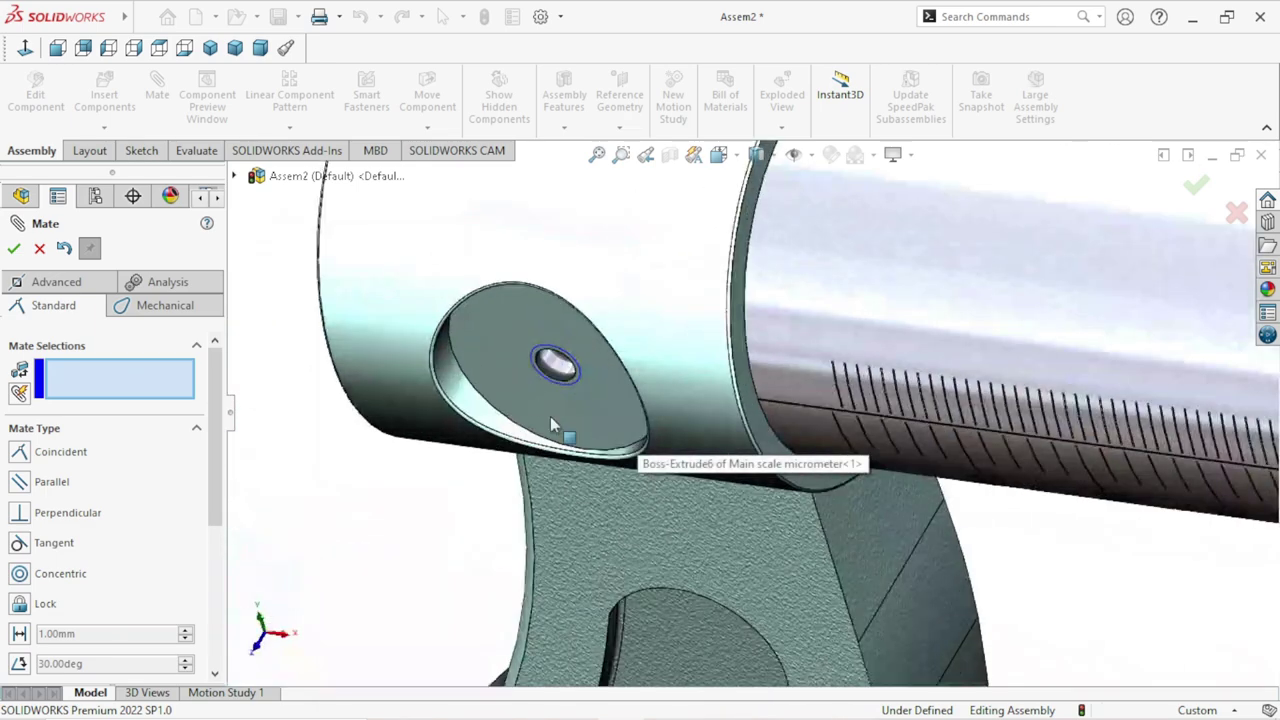
left_click(464, 408)
scroll(470, 425, "up", 8)
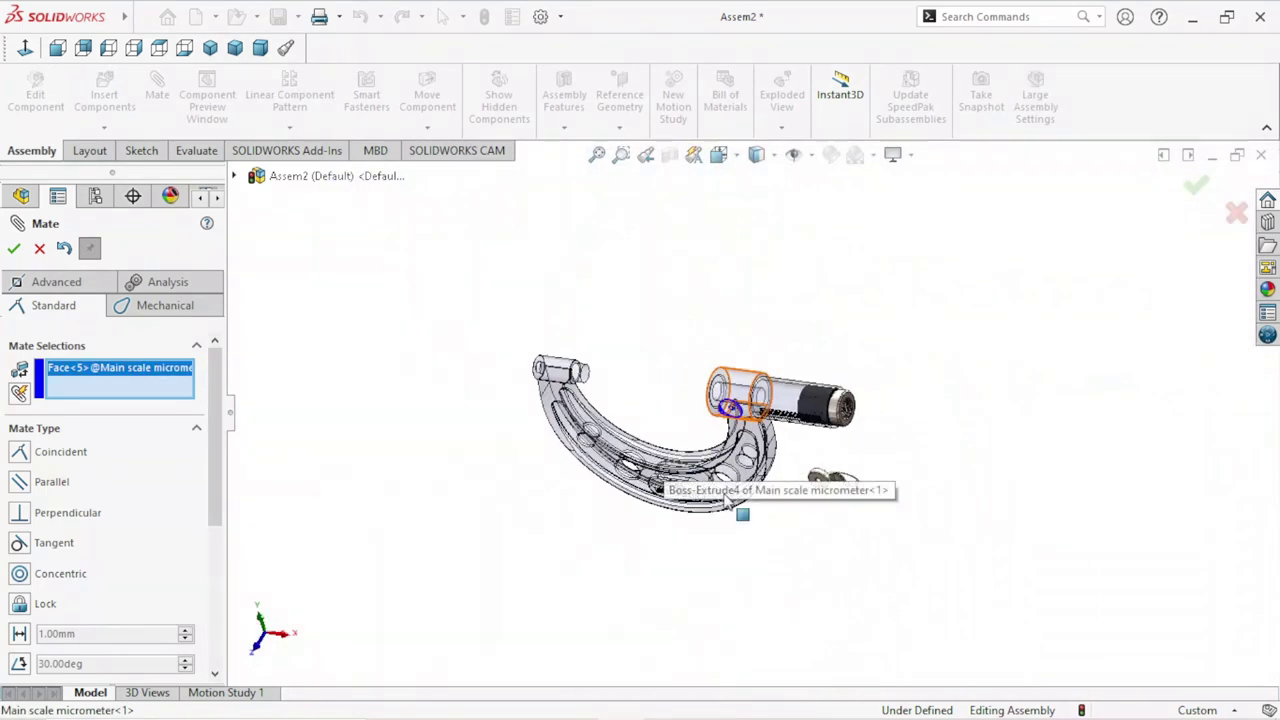
scroll(806, 485, "down", 1)
scroll(806, 485, "down", 3)
scroll(812, 460, "down", 3)
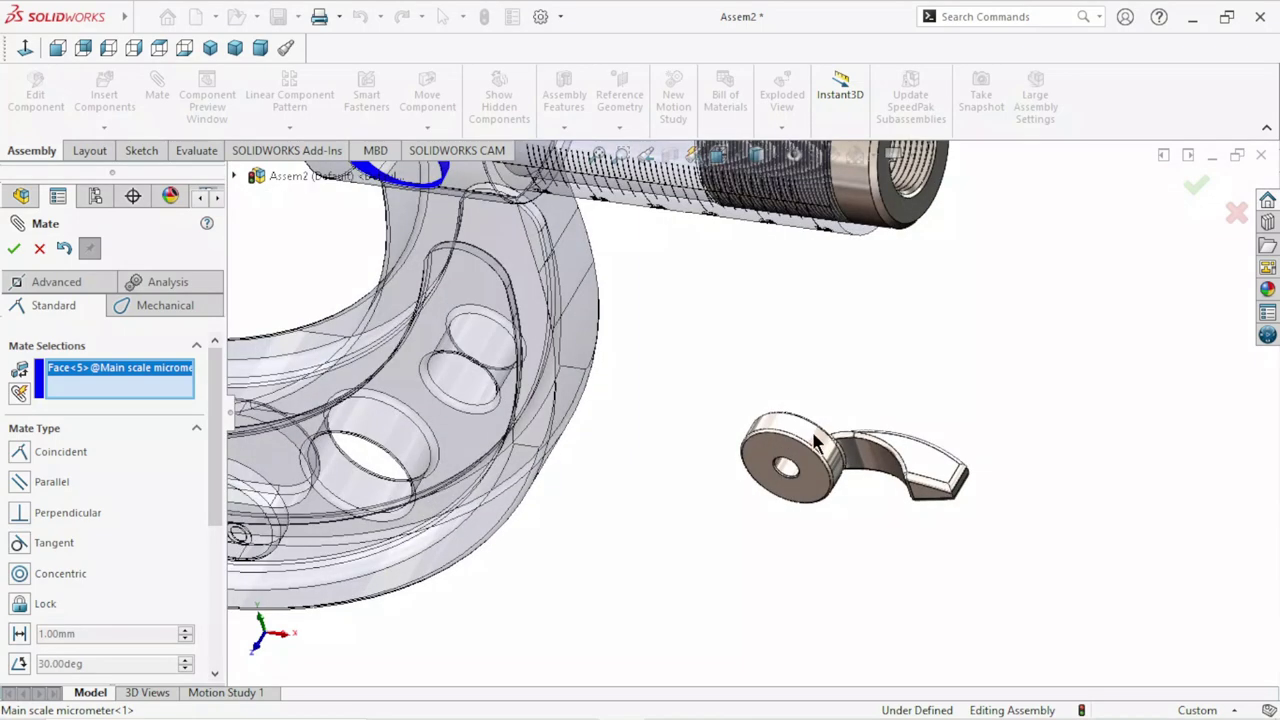
left_click(815, 445)
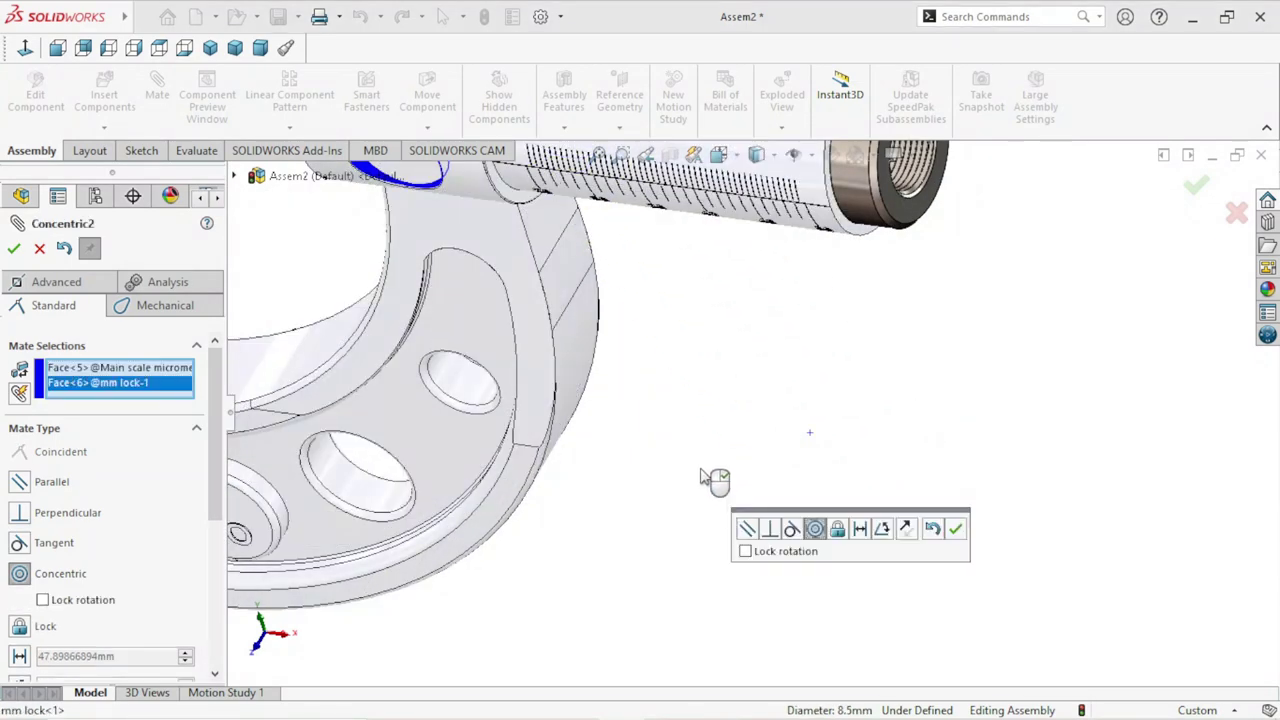
scroll(767, 417, "up", 4)
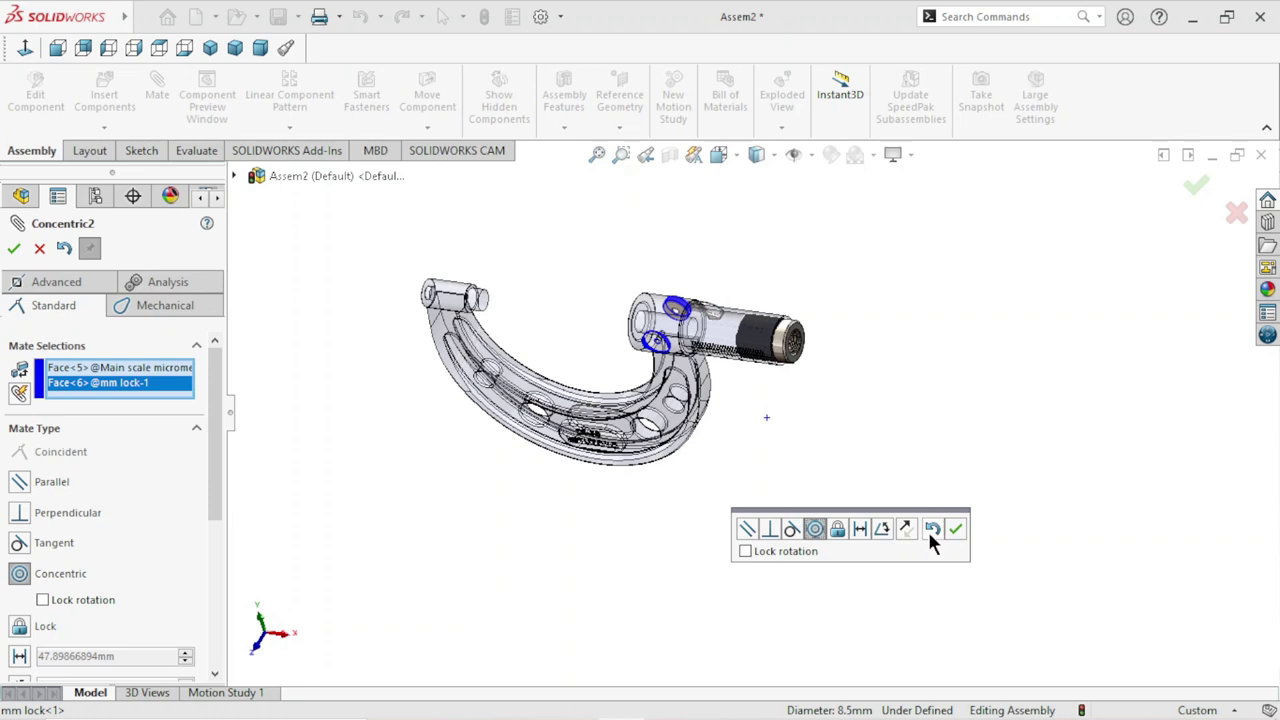
left_click(905, 527)
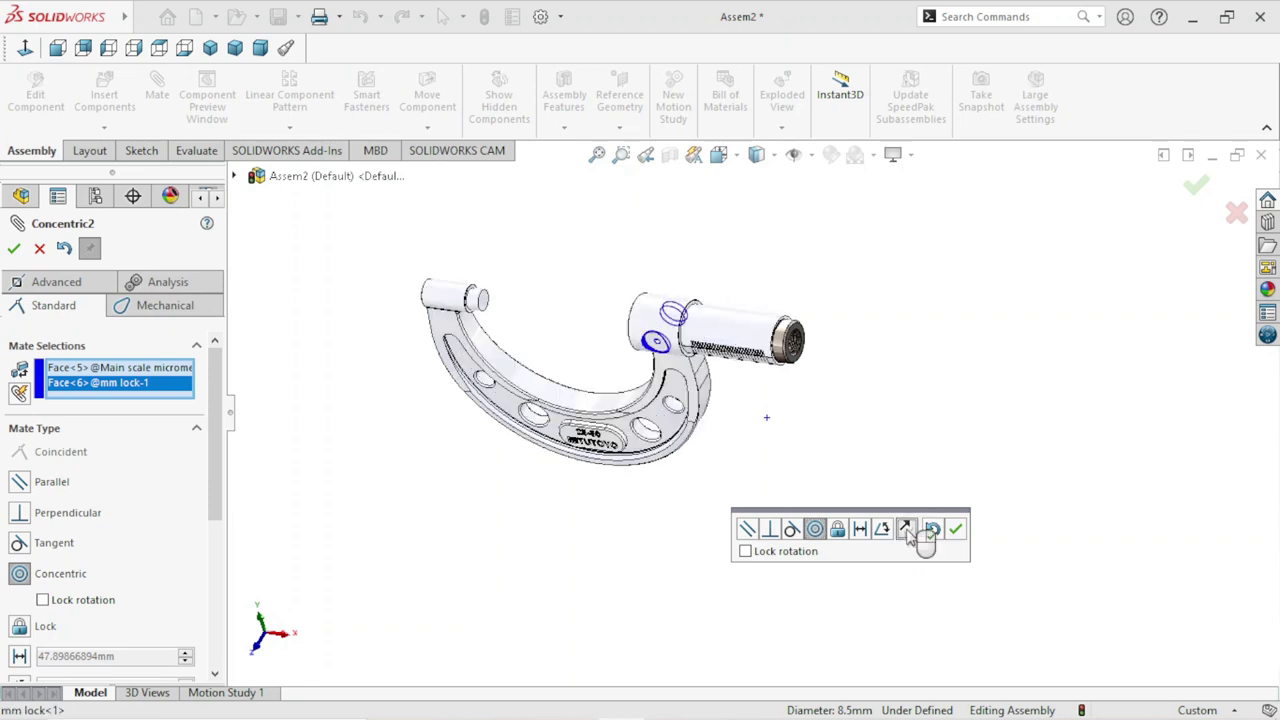
left_click(908, 527)
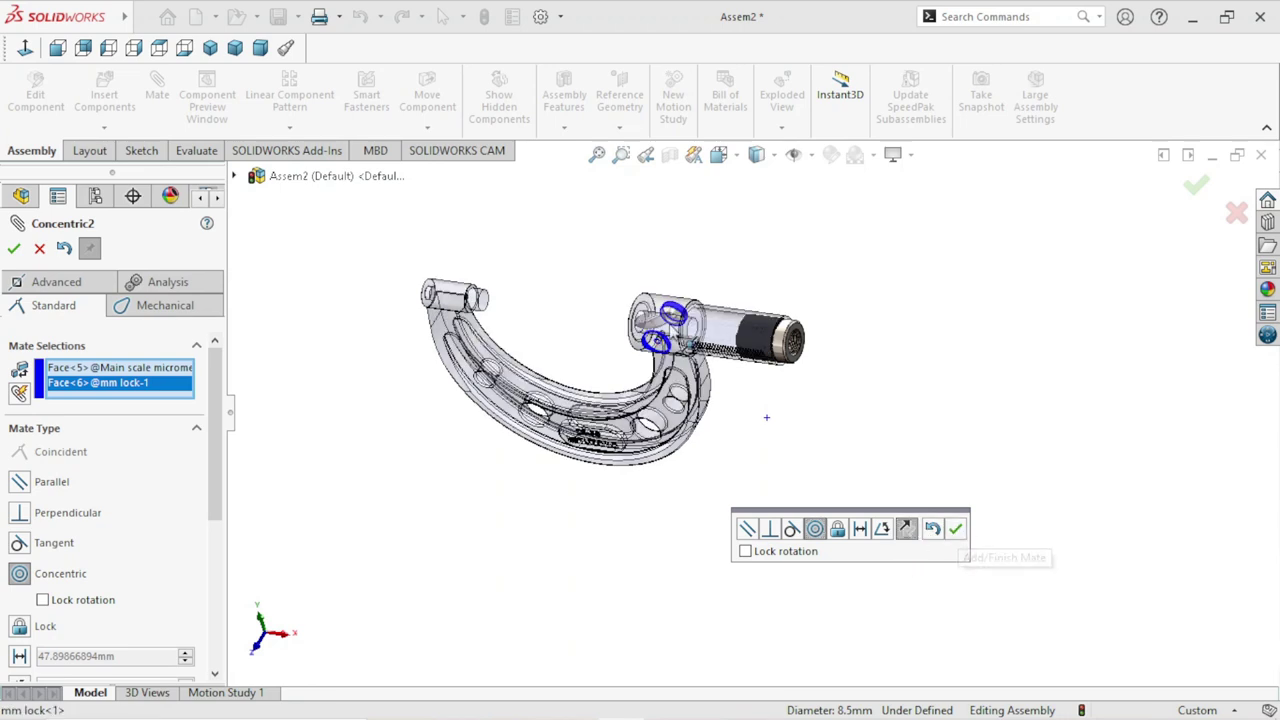
left_click(957, 538)
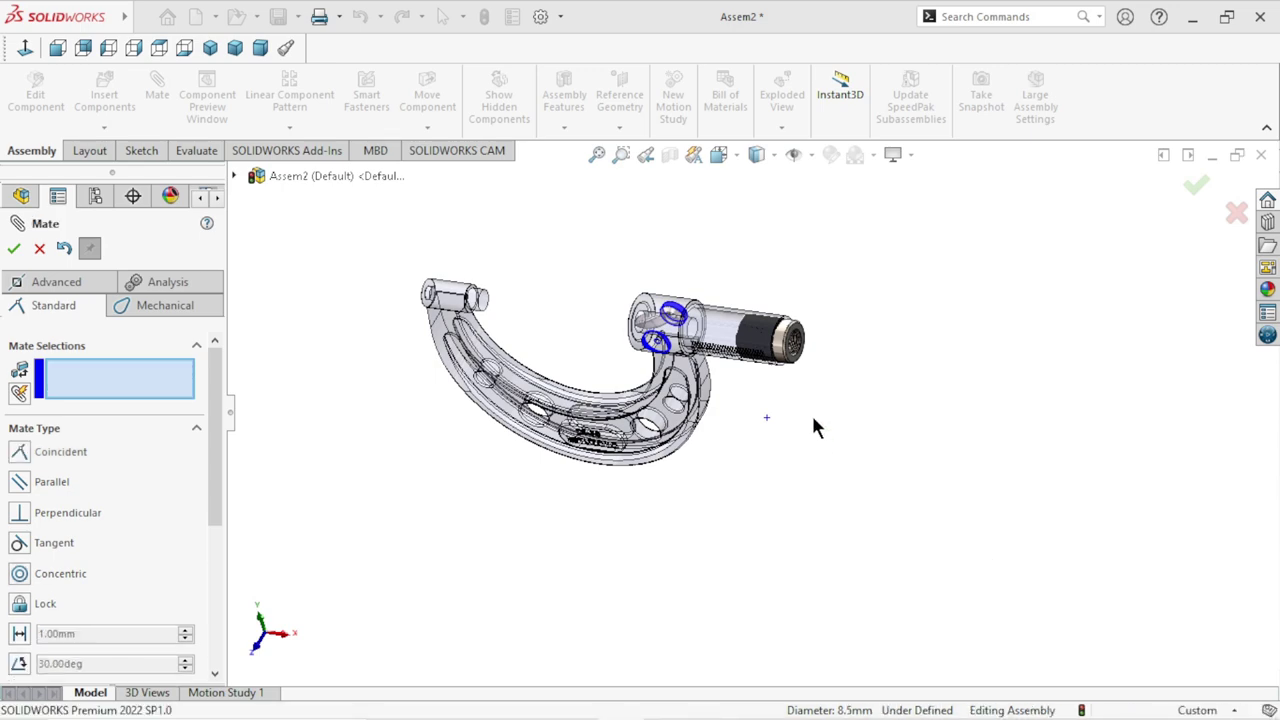
Pull the lock lever out beside the barrel, away from the frame hole.
scroll(811, 412, "up", 3)
mouse_move(811, 412)
middle_mouse_down()
mouse_move(914, 280)
mouse_move(891, 256)
mouse_move(820, 423)
mouse_move(600, 429)
middle_mouse_up()
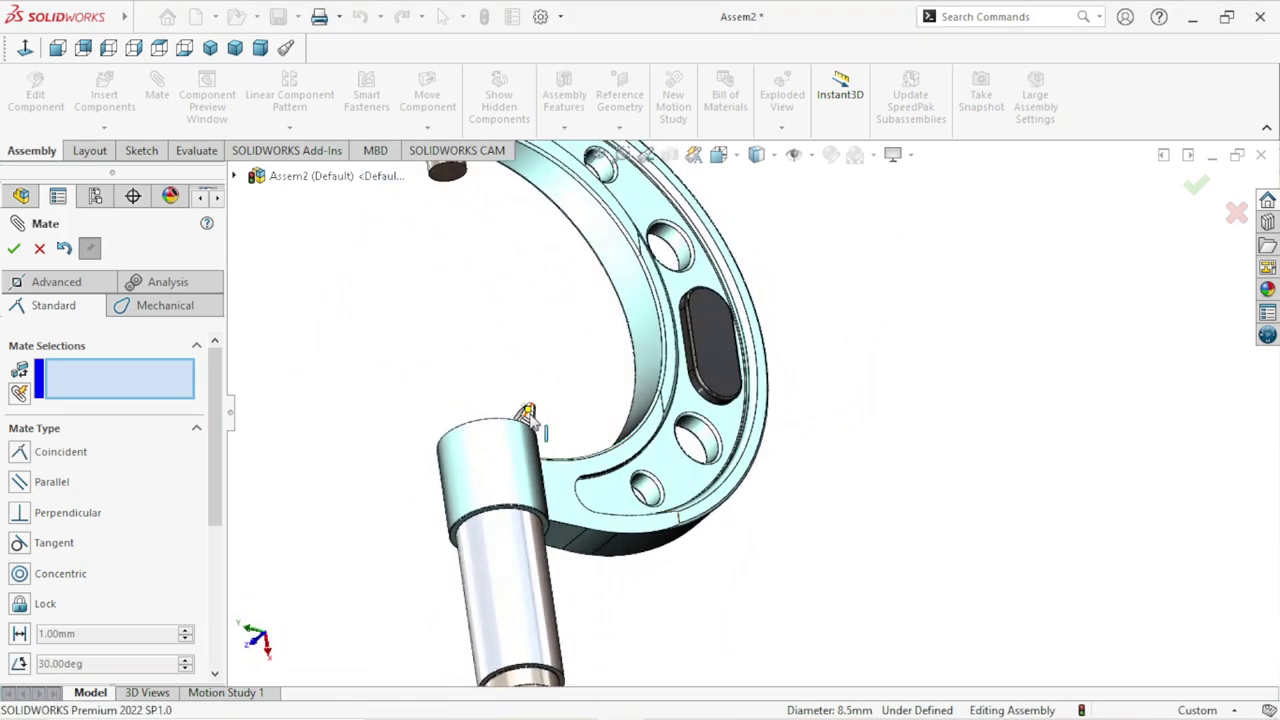
left_click_drag(527, 415, 380, 480)
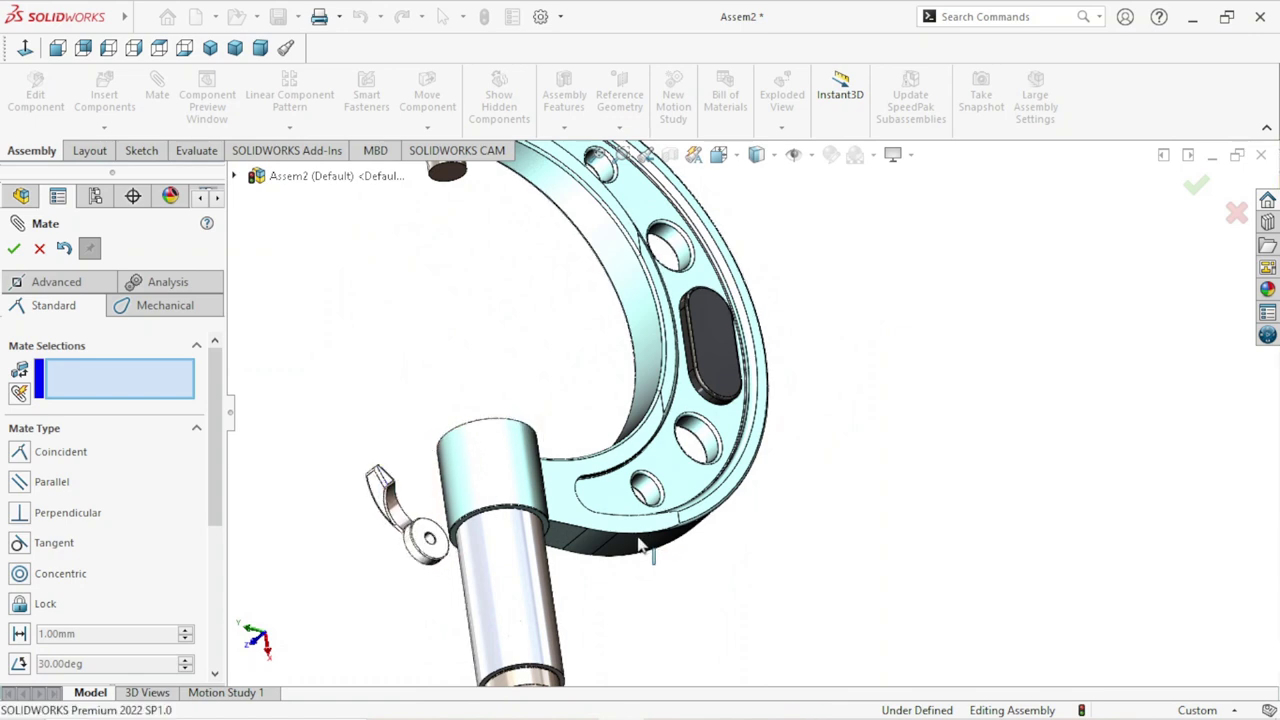
scroll(638, 543, "up", 5)
mouse_move(638, 543)
middle_mouse_down()
mouse_move(651, 506)
mouse_move(780, 366)
mouse_move(790, 302)
mouse_move(837, 203)
mouse_move(871, 331)
mouse_move(737, 400)
middle_mouse_up()
scroll(742, 378, "down", 5)
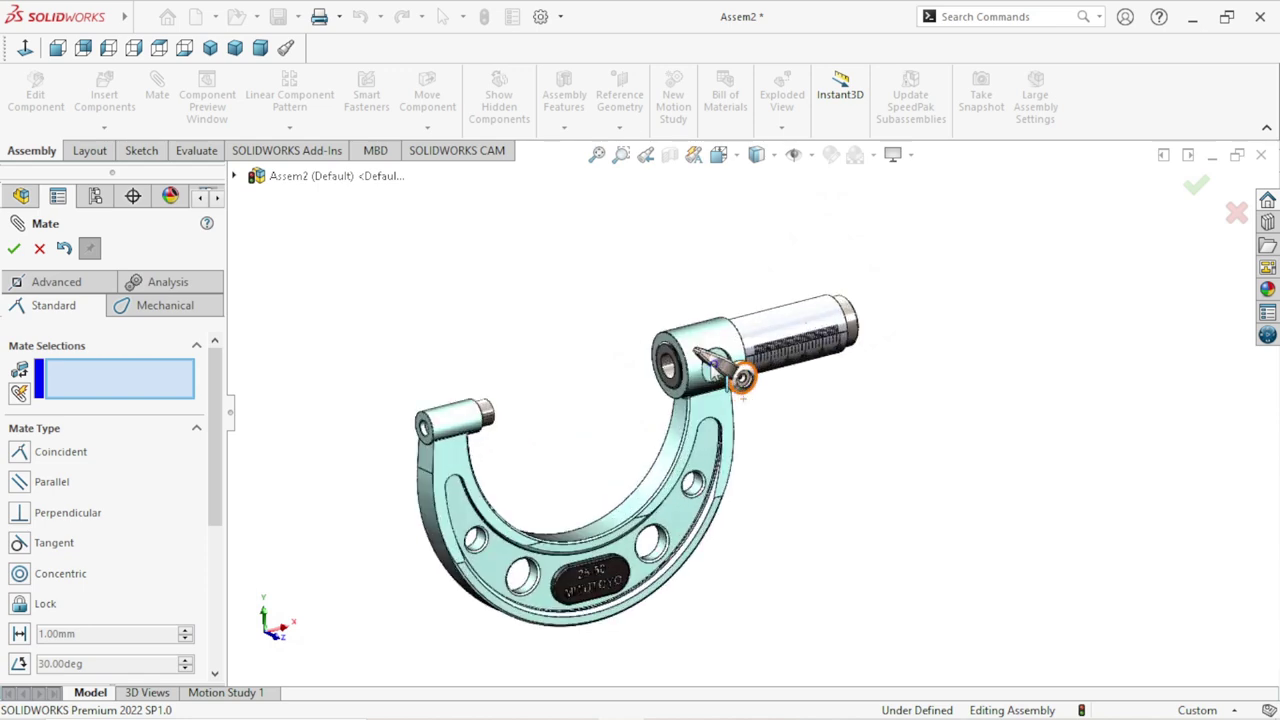
scroll(742, 378, "down", 3)
scroll(765, 380, "down", 3)
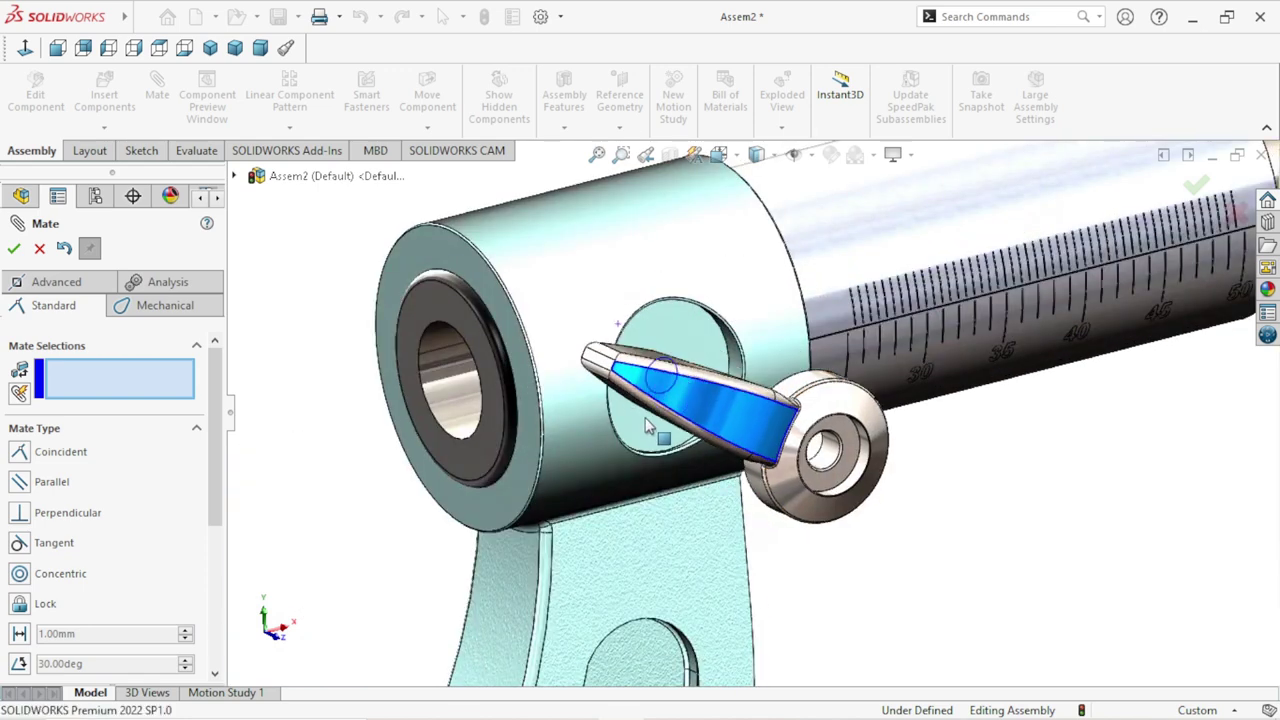
left_click_drag(648, 427, 862, 522)
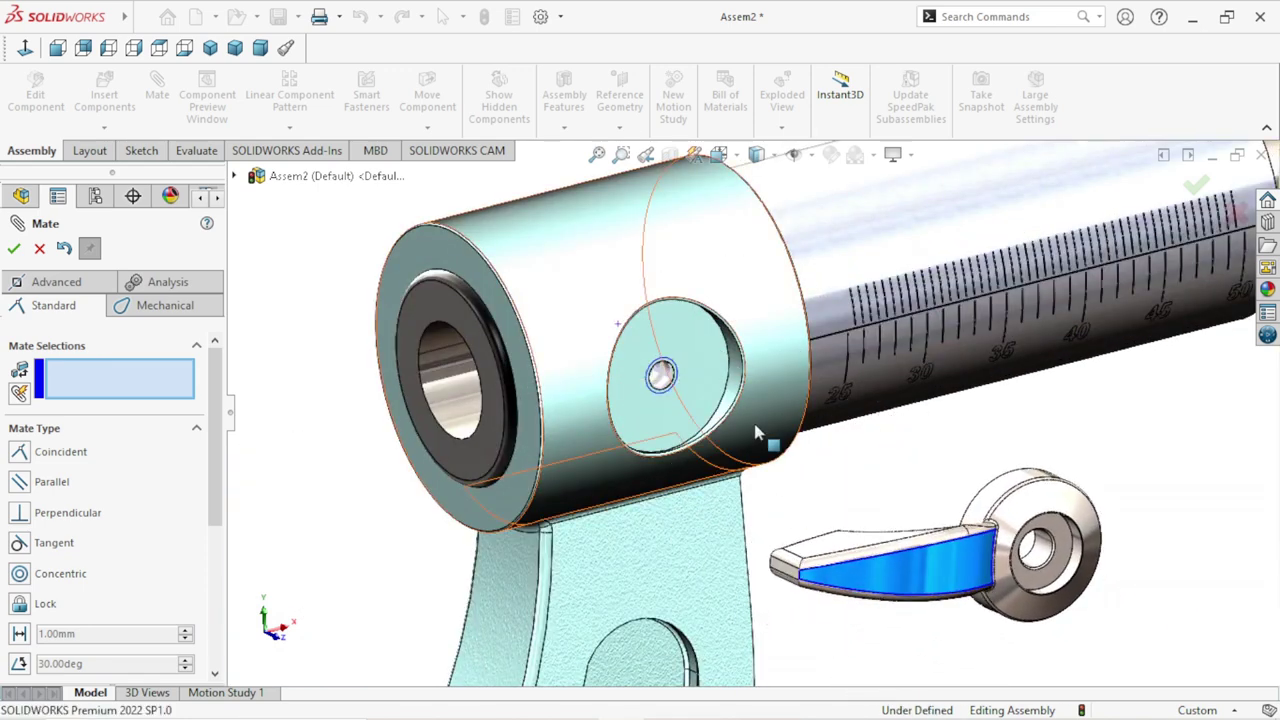
Add a coincident mate seating the lock's face against the barrel's recessed side face.
left_click(690, 350)
scroll(810, 470, "up", 5)
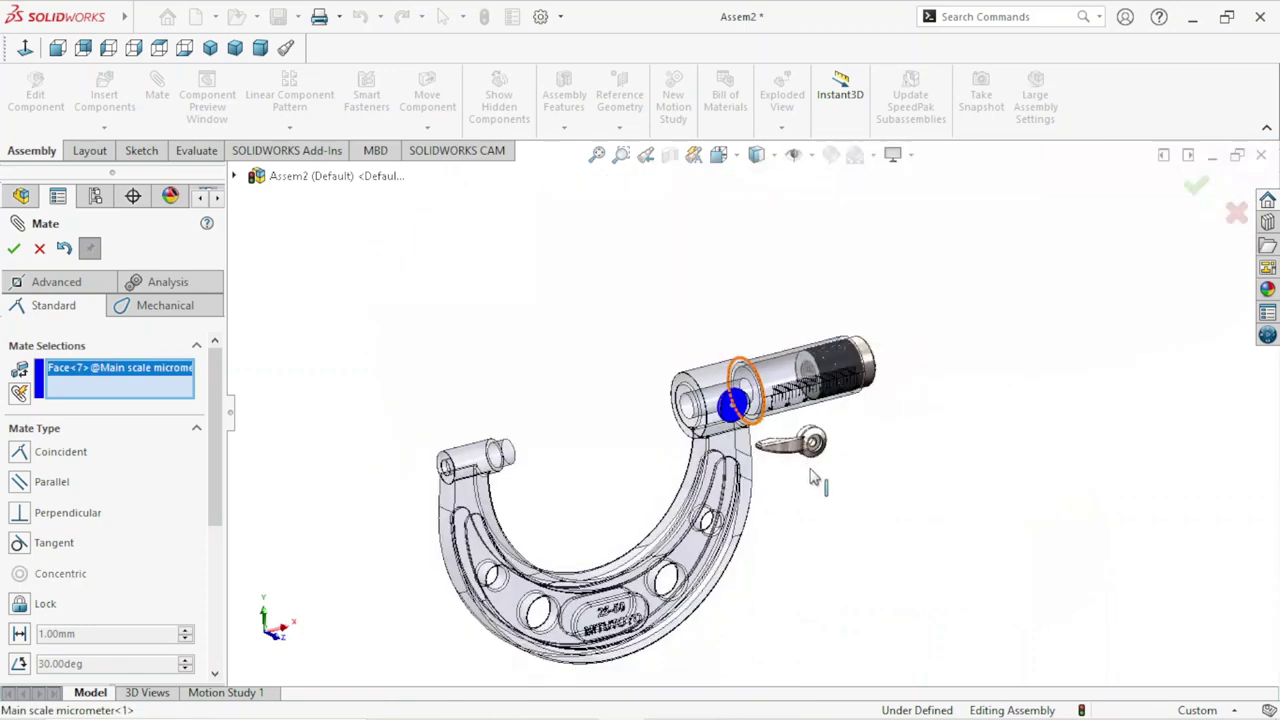
middle_click_drag(812, 478, 831, 460)
scroll(831, 460, "down", 3)
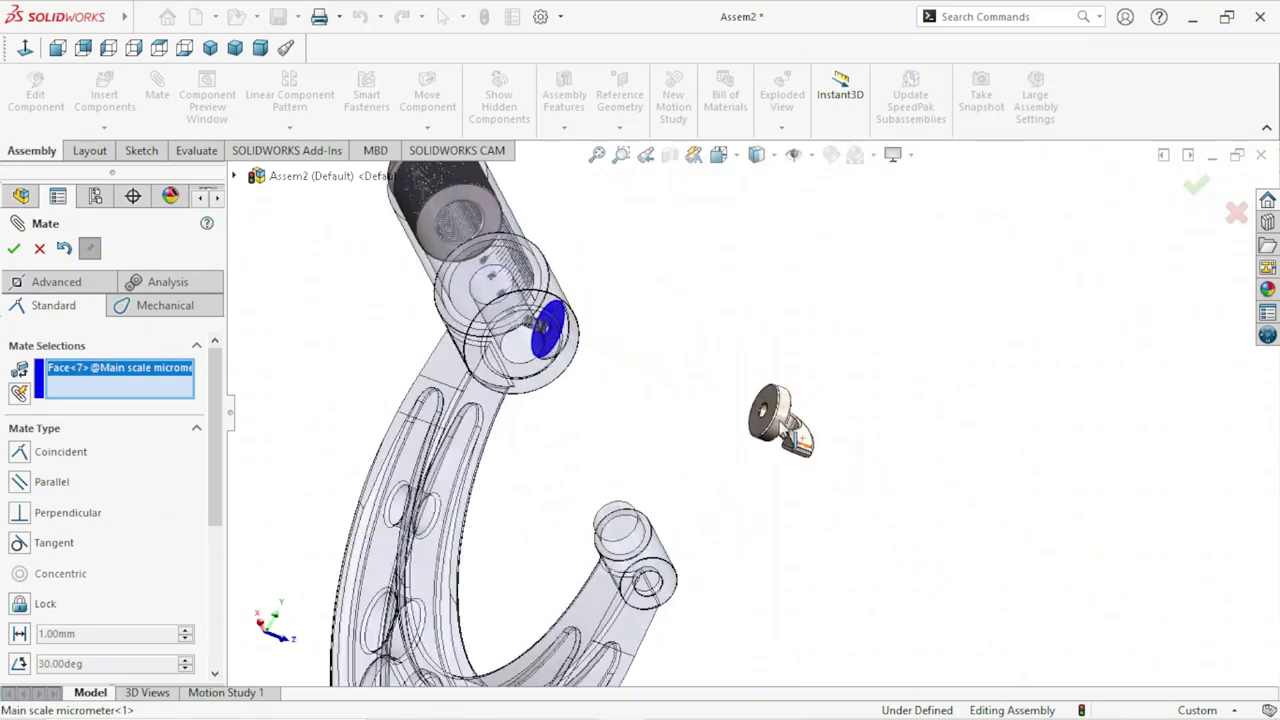
scroll(761, 425, "down", 5)
left_click(762, 347)
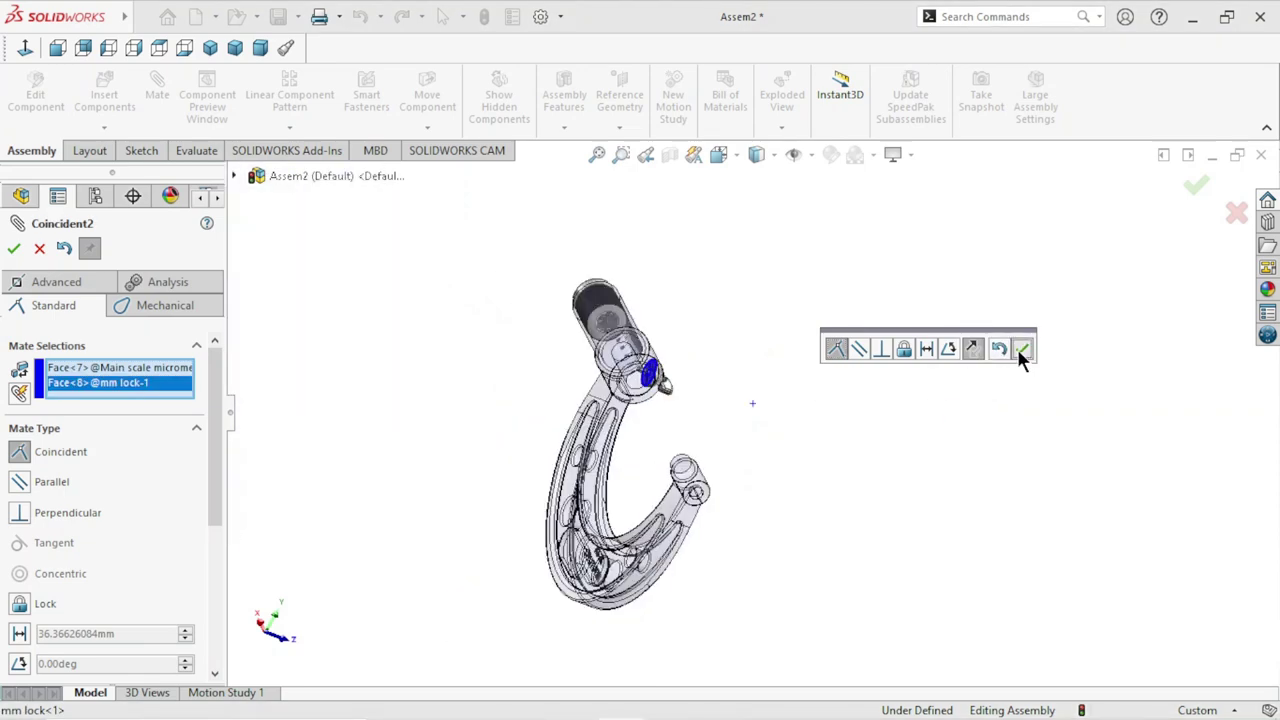
left_click(1021, 348)
Swing the lock lever down about its pivot so it points down-right.
scroll(755, 428, "up", 3)
mouse_move(847, 432)
middle_mouse_down()
mouse_move(755, 378)
mouse_move(755, 425)
middle_mouse_up()
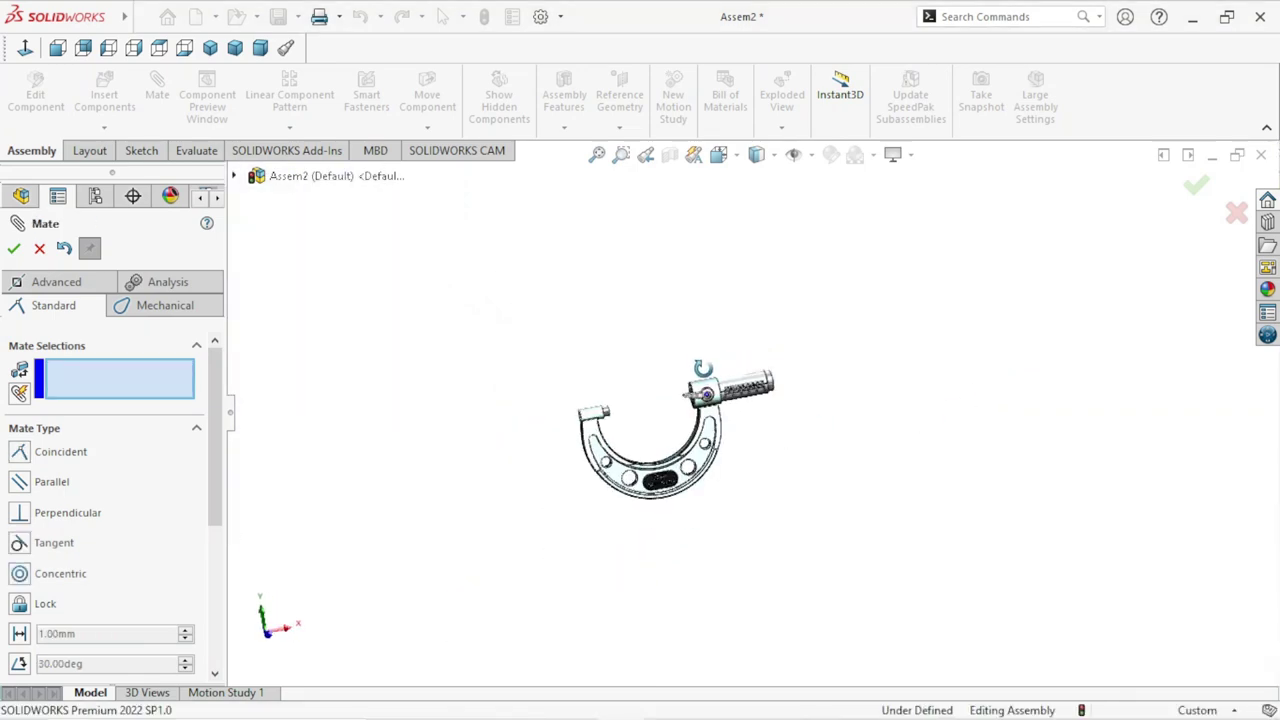
scroll(755, 425, "down", 6)
scroll(755, 428, "down", 3)
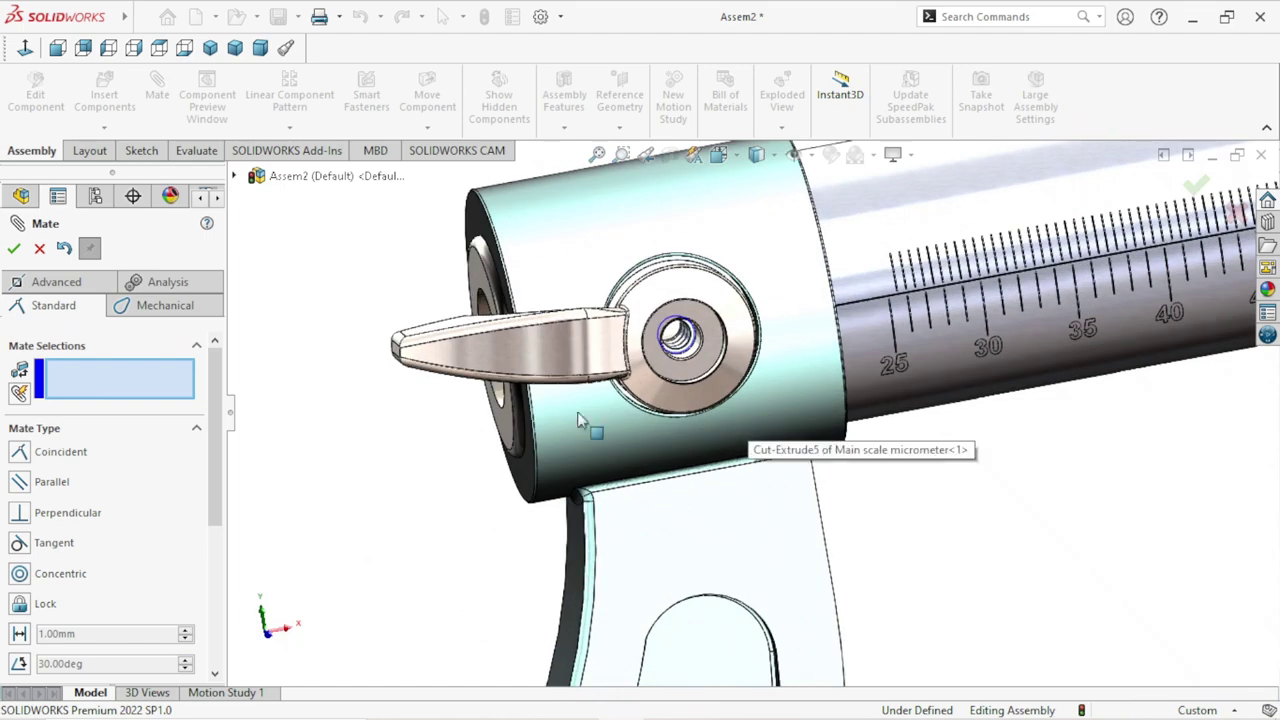
mouse_move(478, 378)
left_mouse_down()
mouse_move(548, 505)
mouse_move(810, 607)
left_mouse_up()
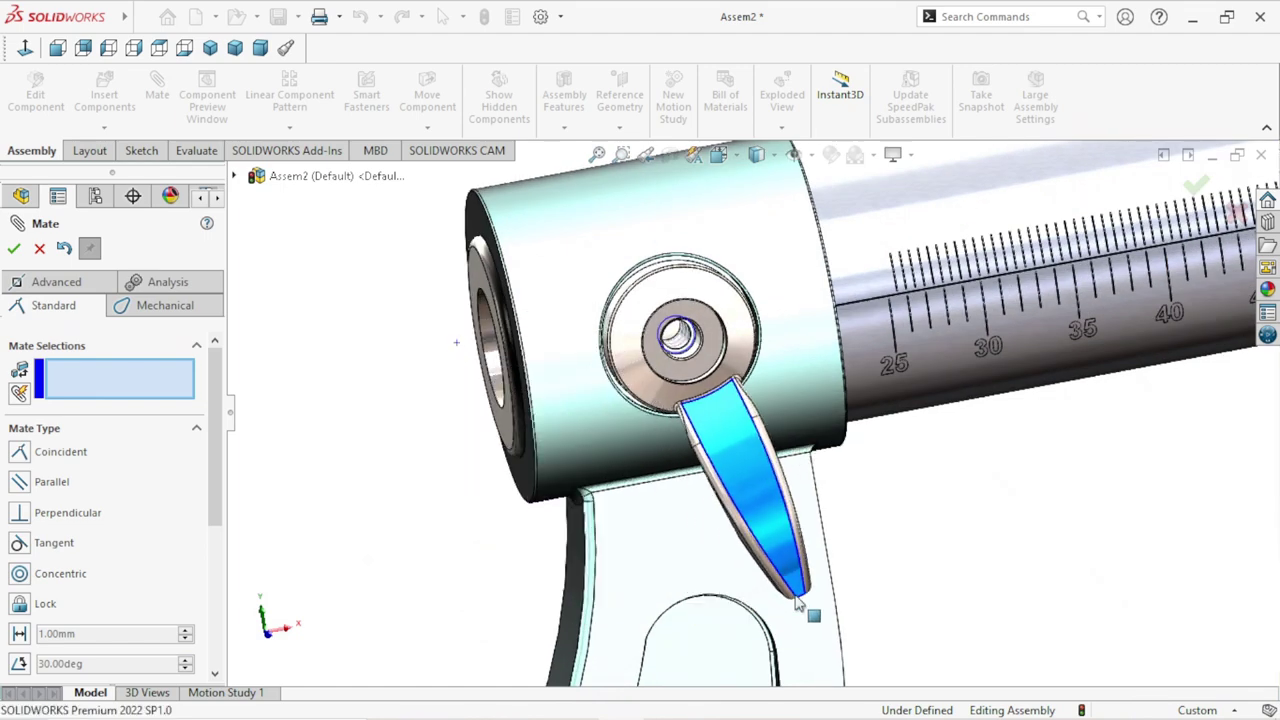
scroll(607, 482, "up", 1)
scroll(607, 482, "up", 5)
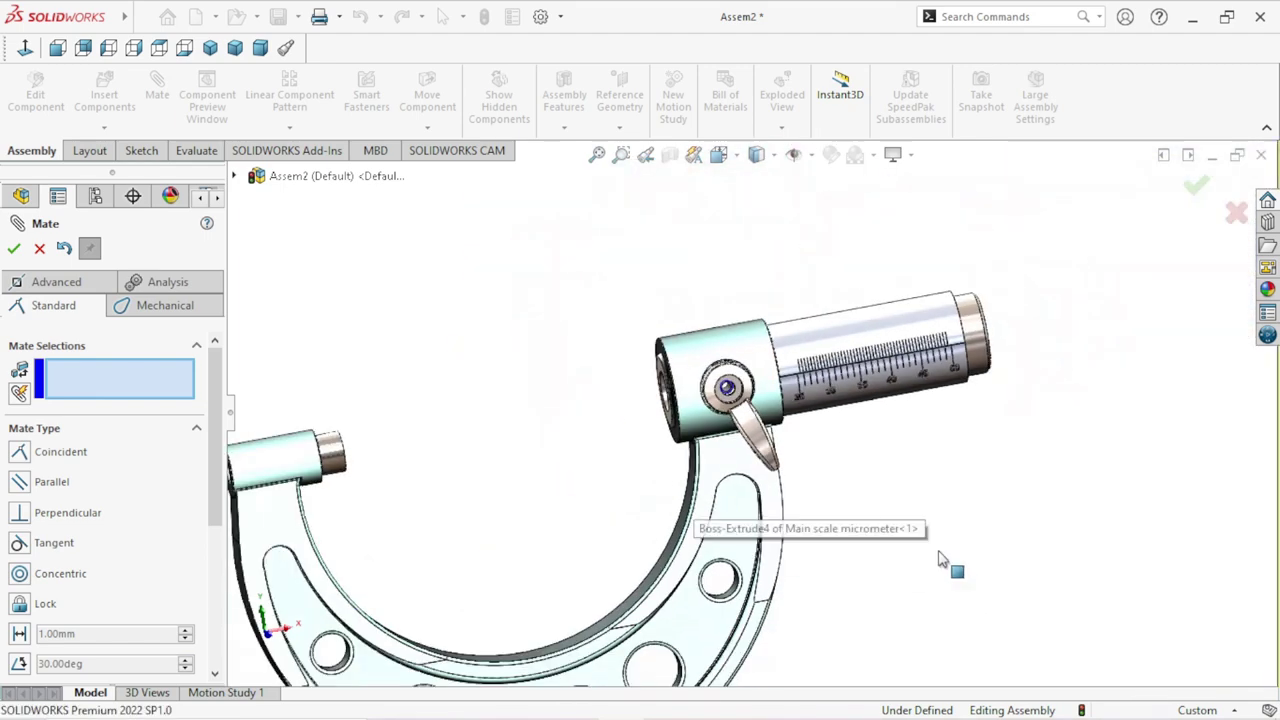
scroll(670, 464, "up", 3)
scroll(780, 470, "down", 1)
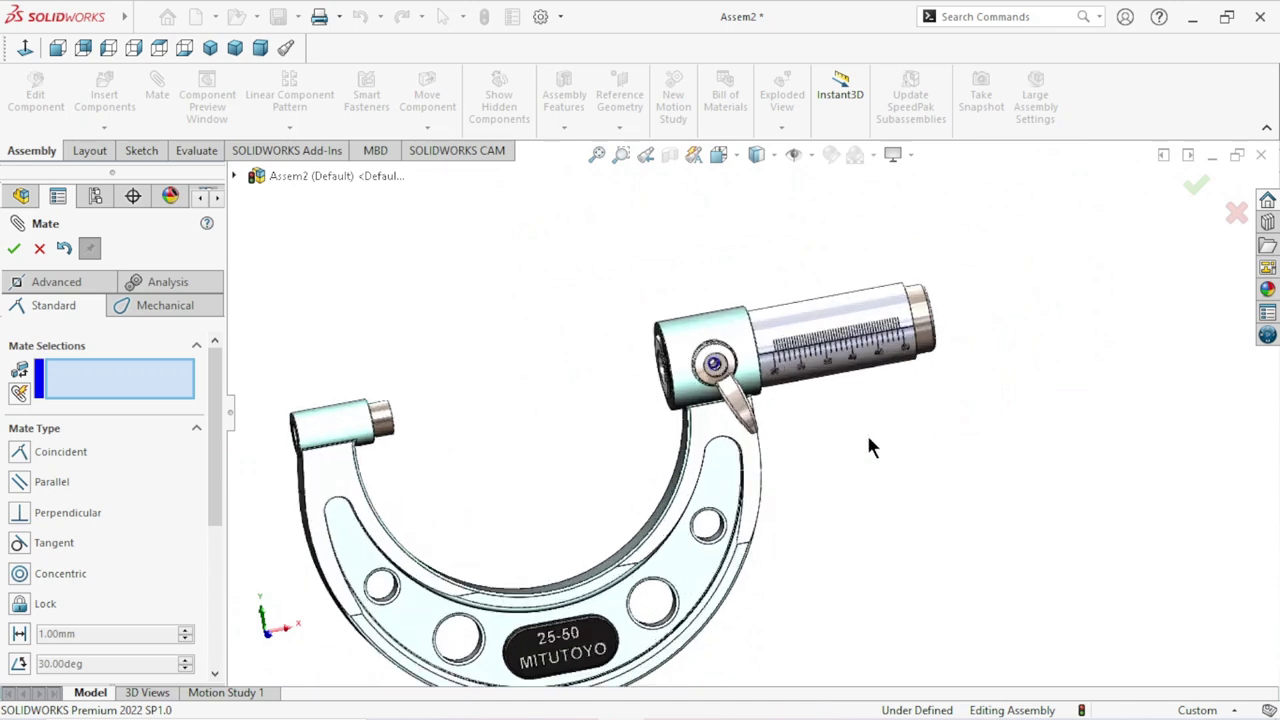
Drop a Toolbox ANSI Metric Pan Cross Head machine screw into the lock lever's centre hole.
left_click(14, 250)
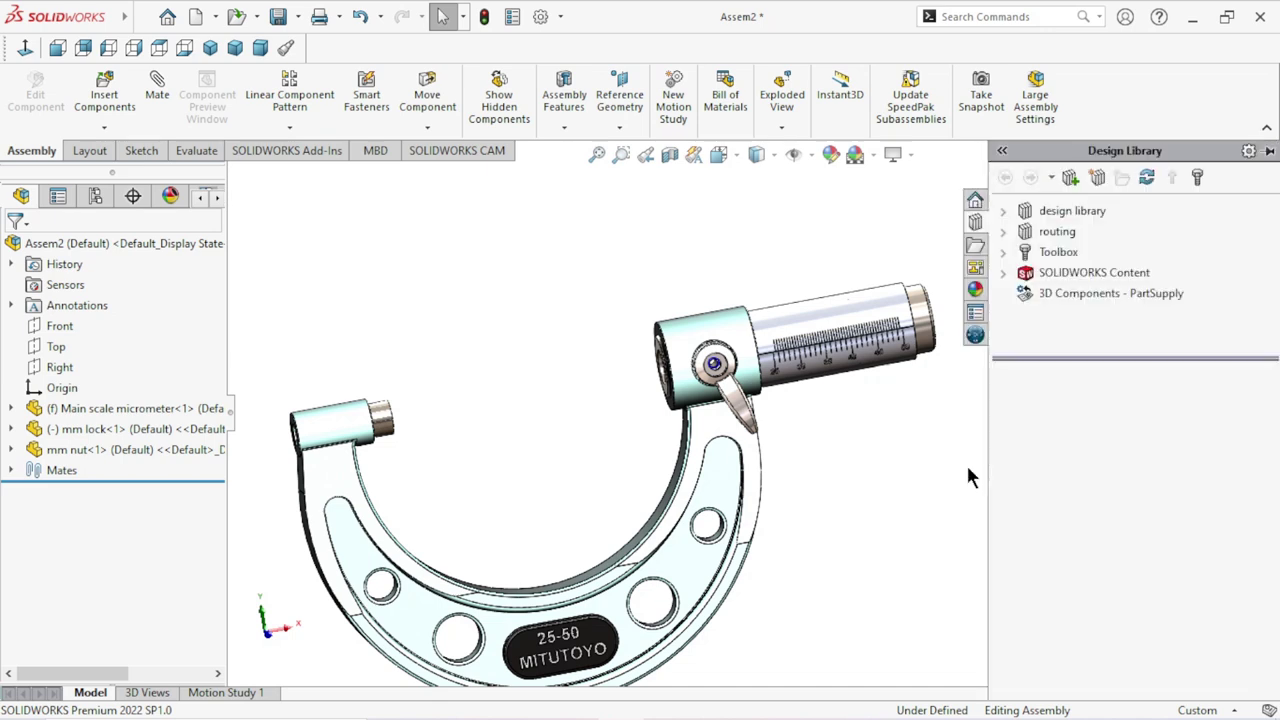
left_click(1058, 252)
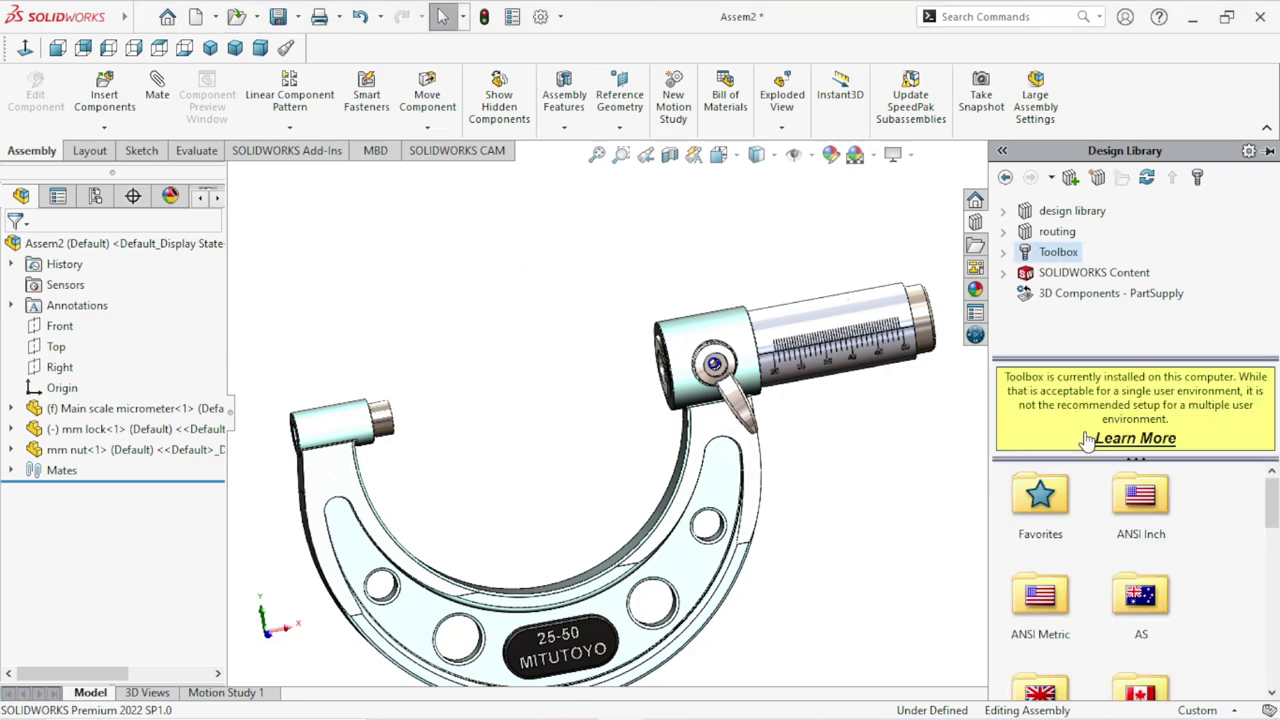
double_click(1040, 600)
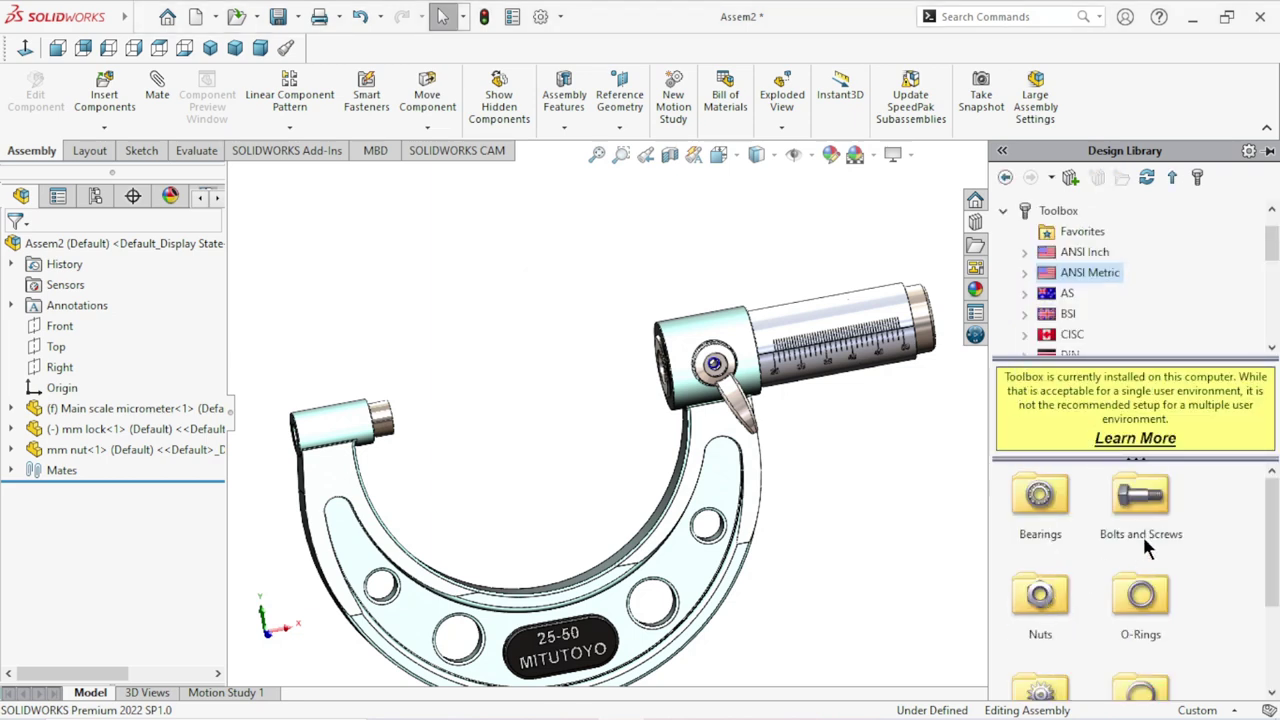
double_click(1145, 506)
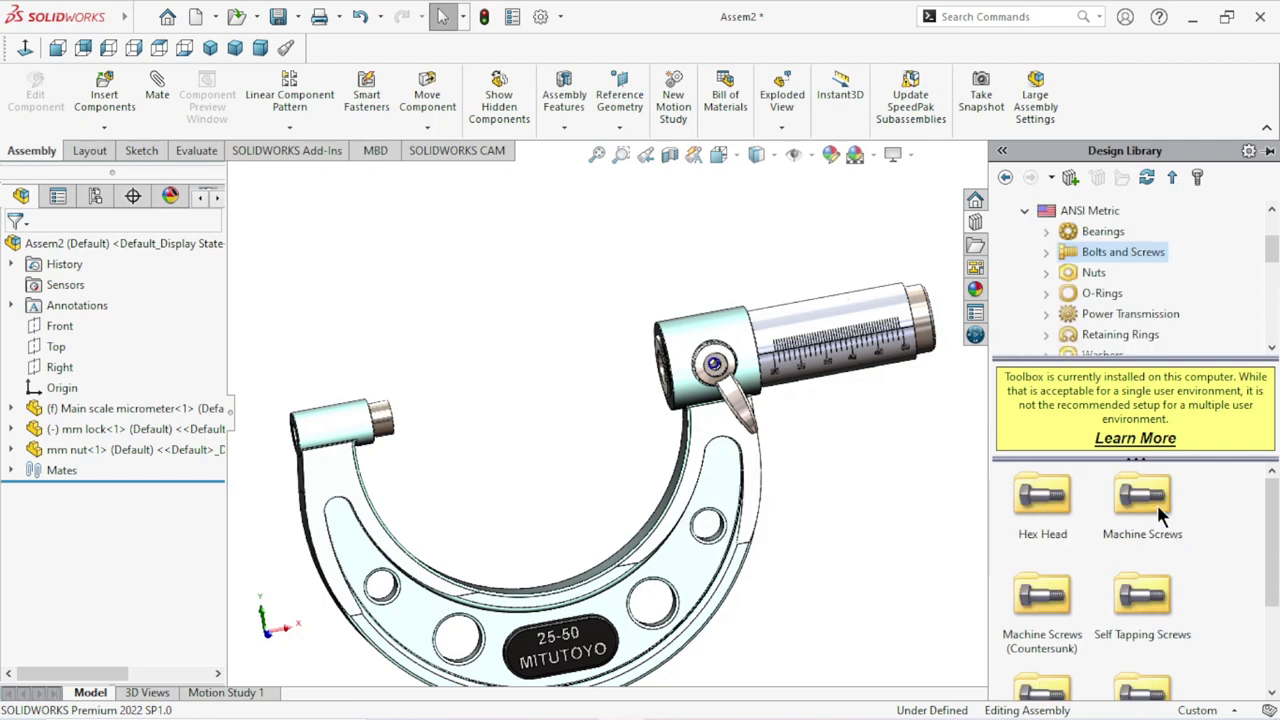
double_click(1168, 506)
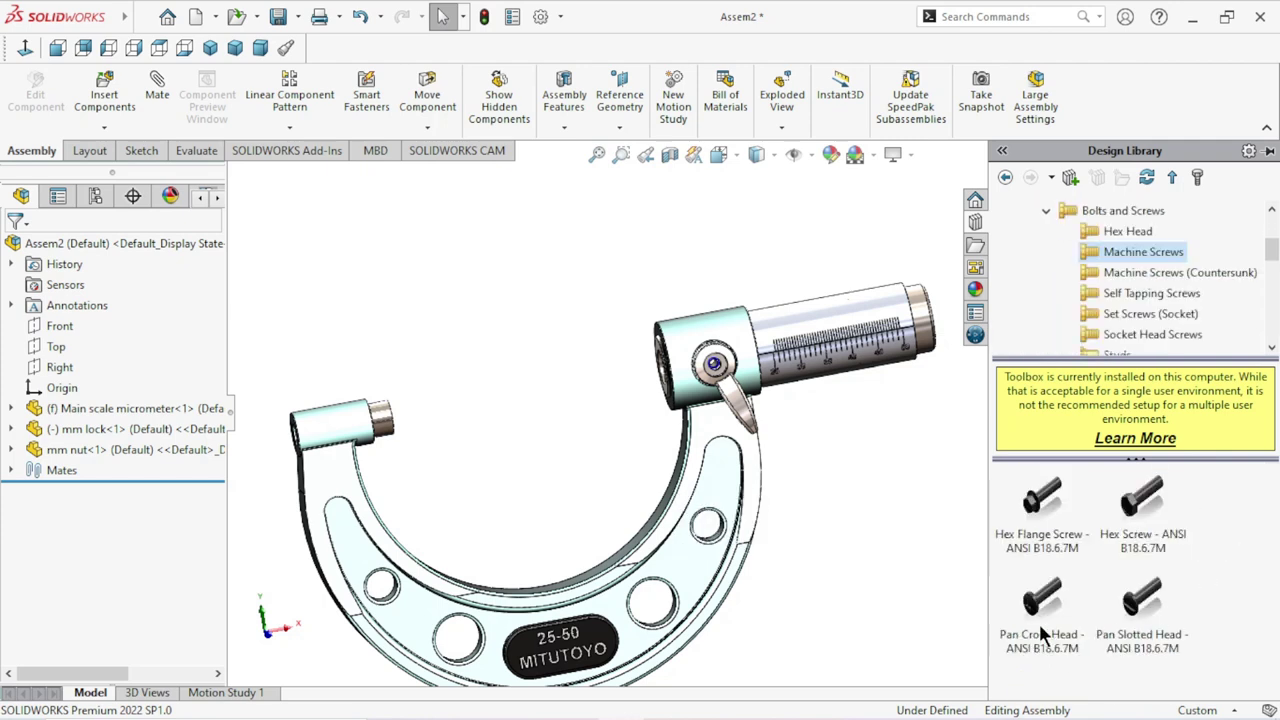
left_click_drag(1040, 615, 755, 420)
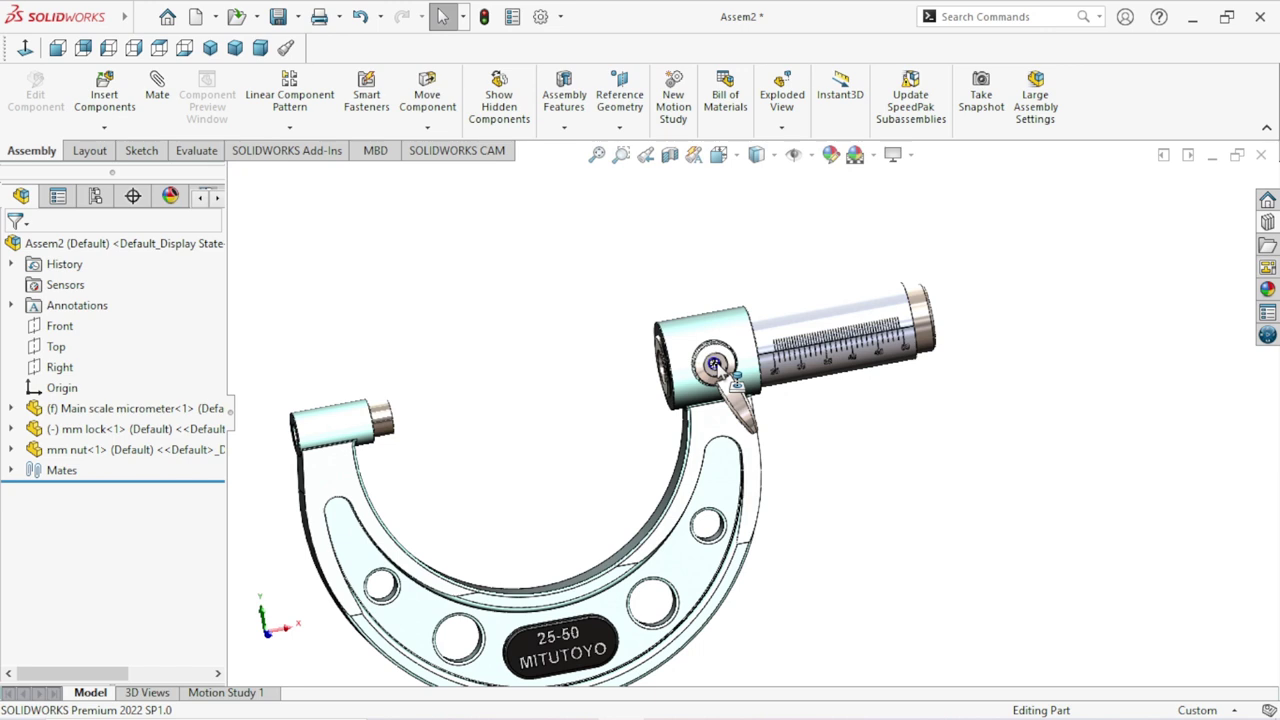
left_click_drag(713, 365, 716, 363)
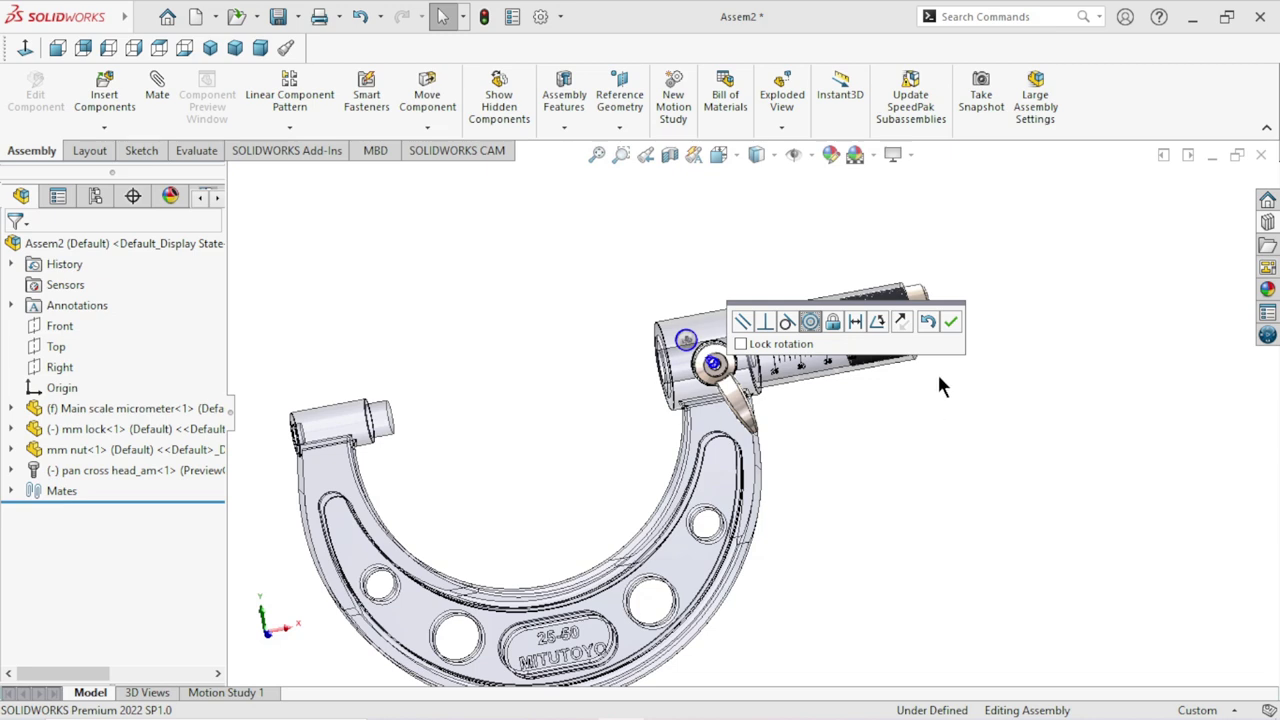
left_click(950, 322)
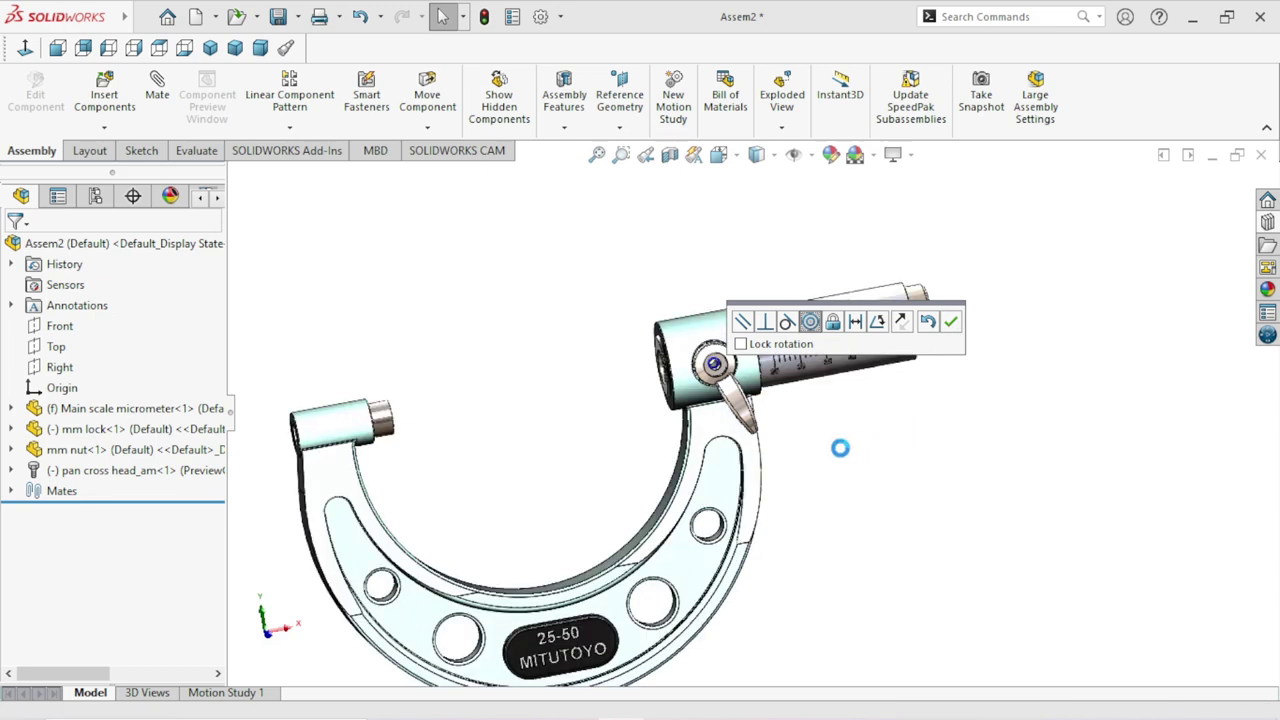
Configure the lock screw as size M2, length 5, with Cosmetic thread display.
double_click(735, 392)
scroll(722, 372, "up", 5)
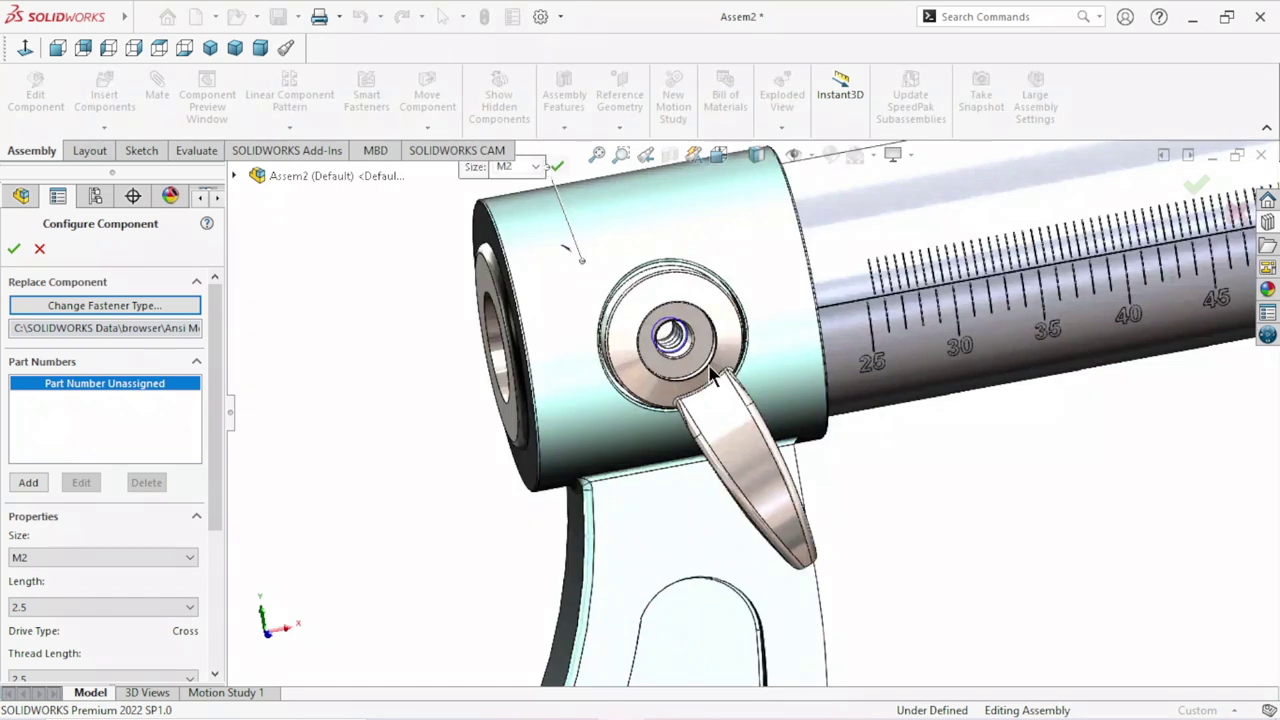
scroll(688, 375, "down", 5)
scroll(690, 370, "up", 3)
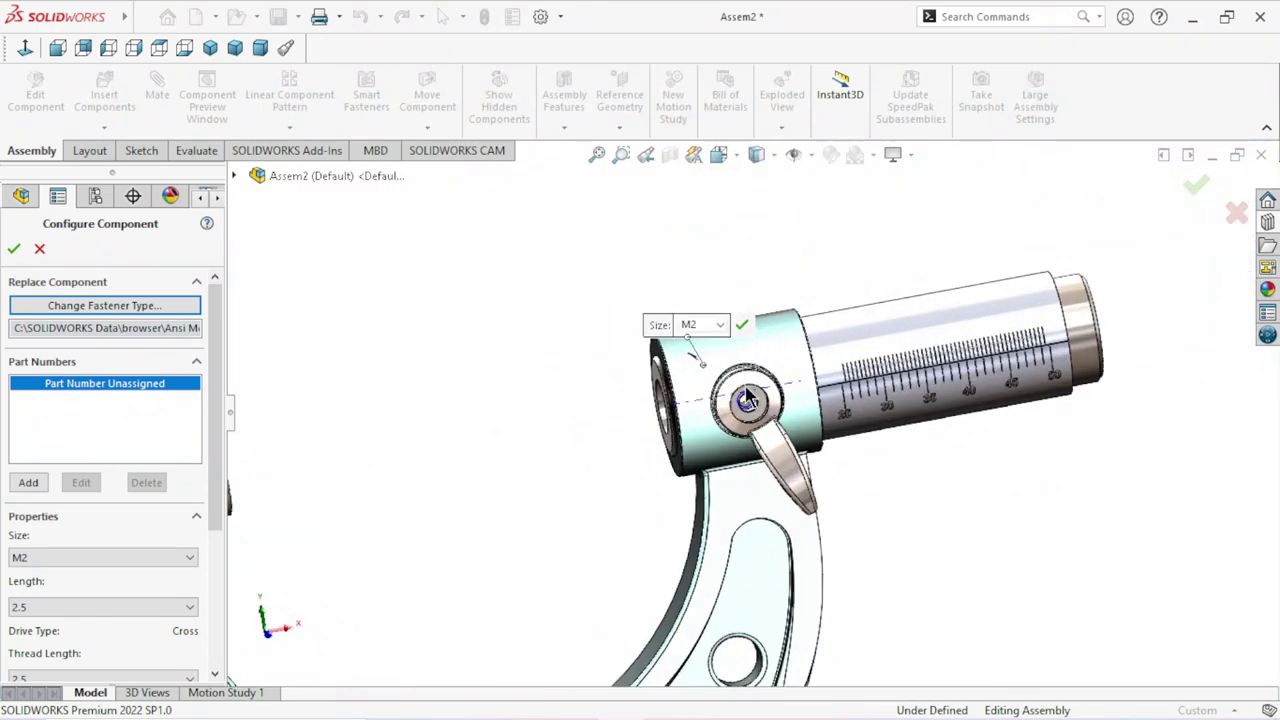
middle_click_drag(630, 418, 720, 470)
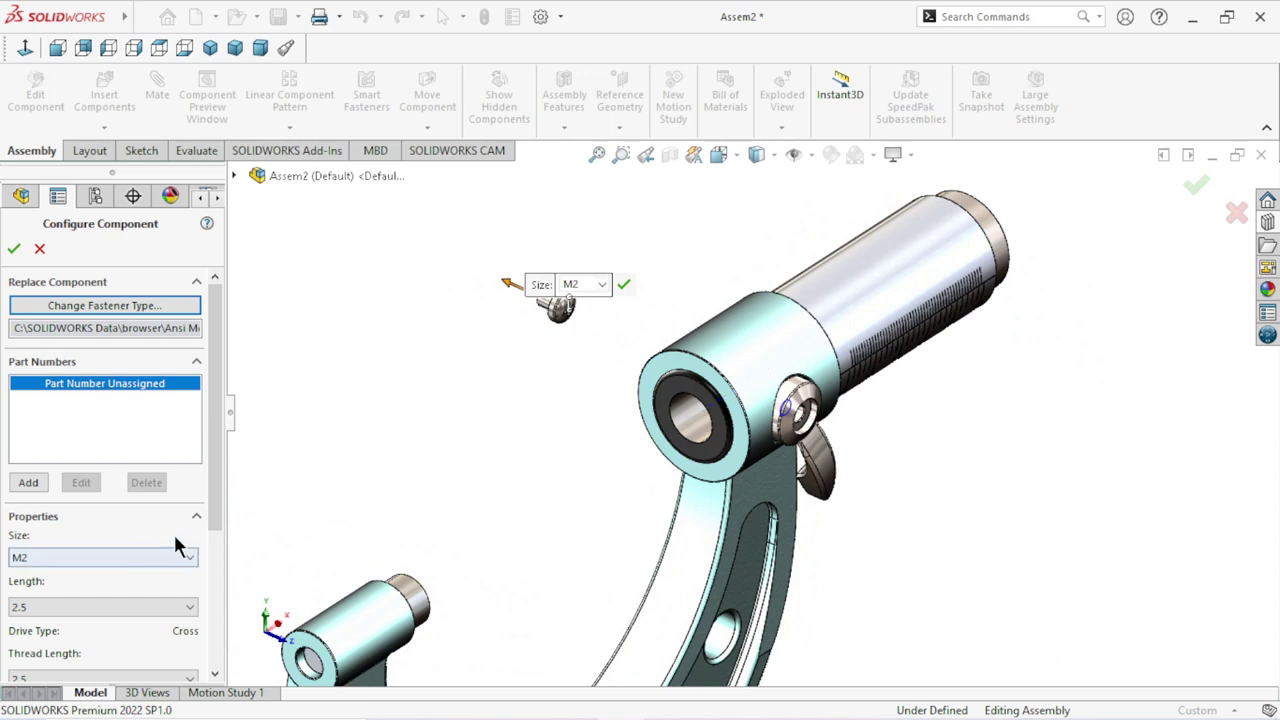
left_click(190, 558)
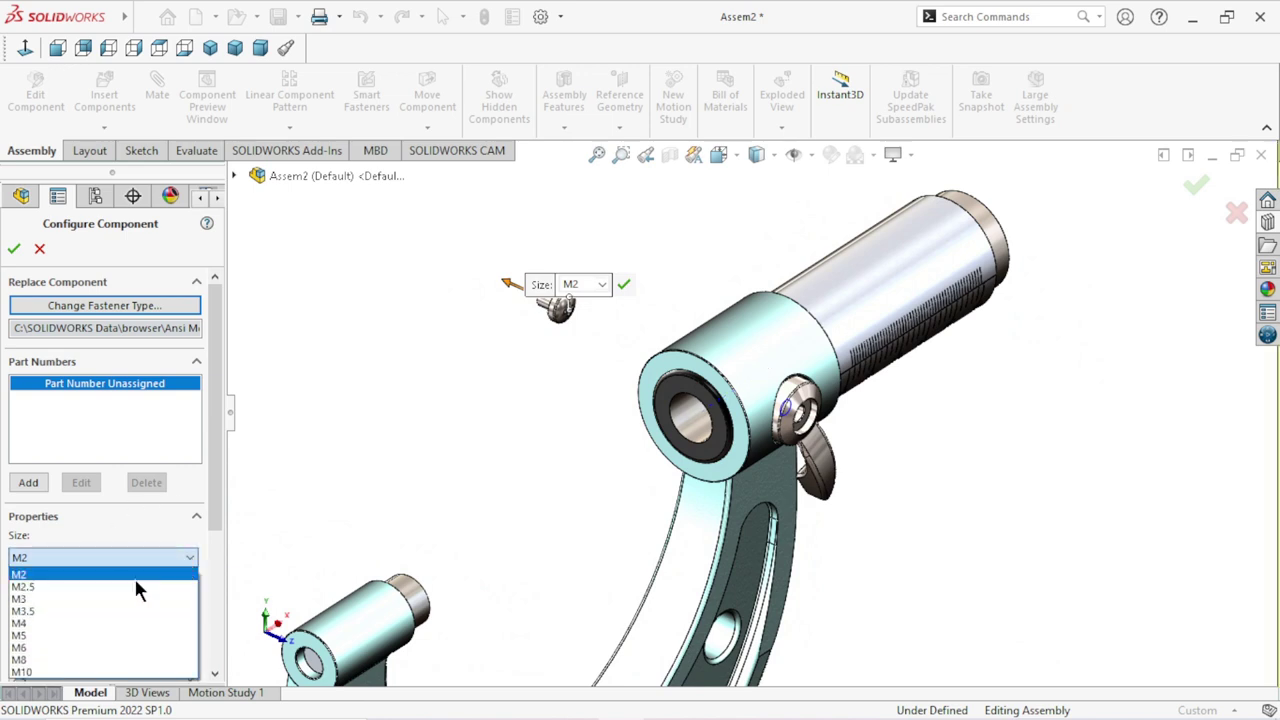
left_click(104, 585)
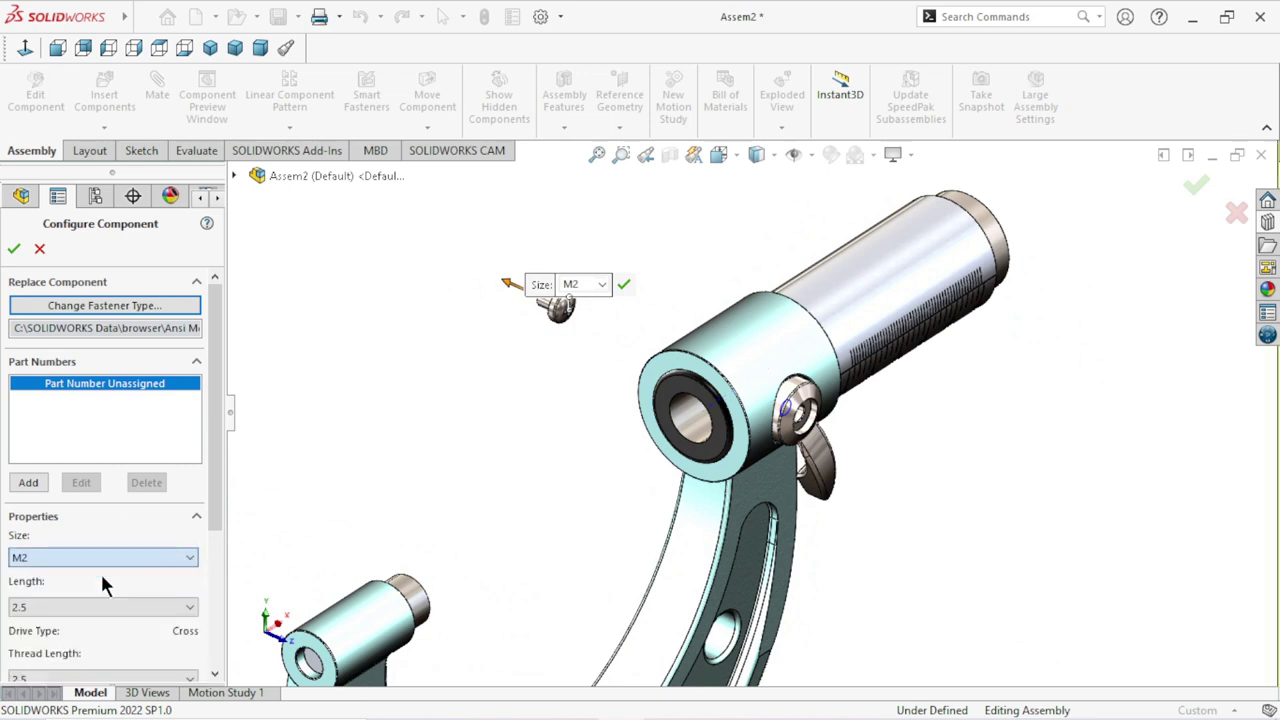
left_click(176, 600)
left_click(153, 556)
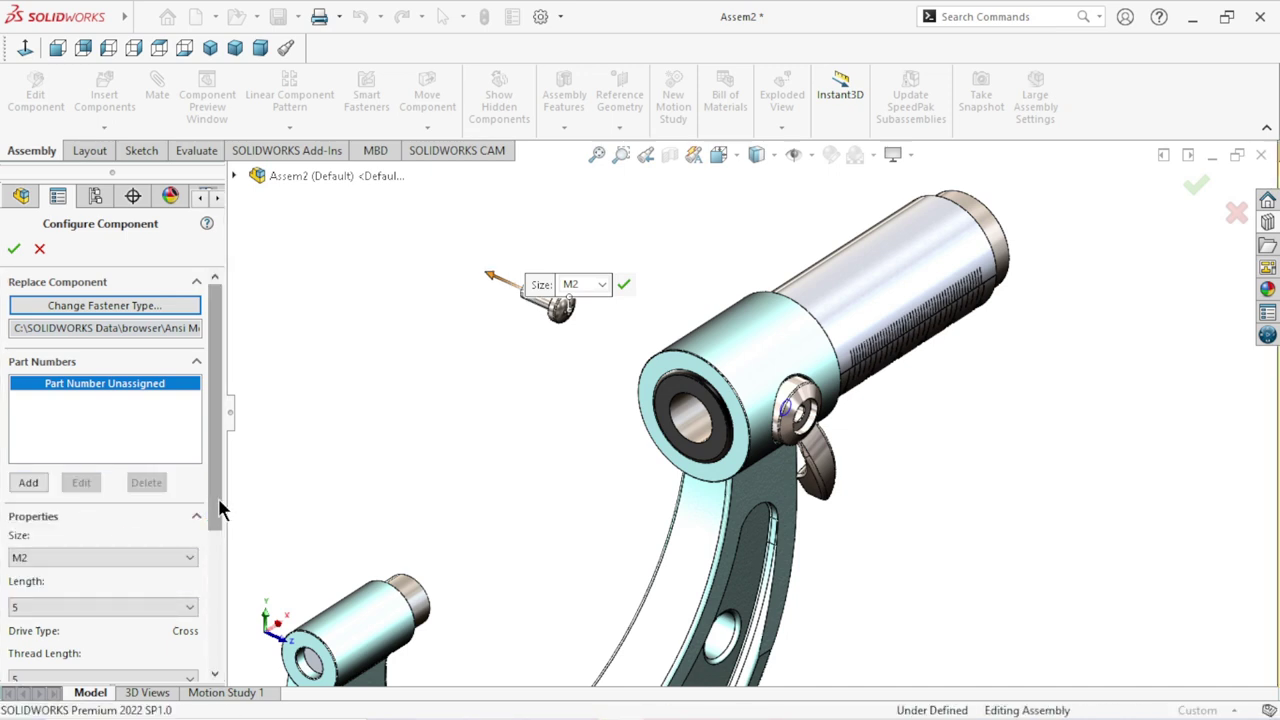
scroll(216, 497, "down", 1)
scroll(200, 530, "down", 3)
scroll(190, 565, "down", 2)
scroll(190, 590, "down", 2)
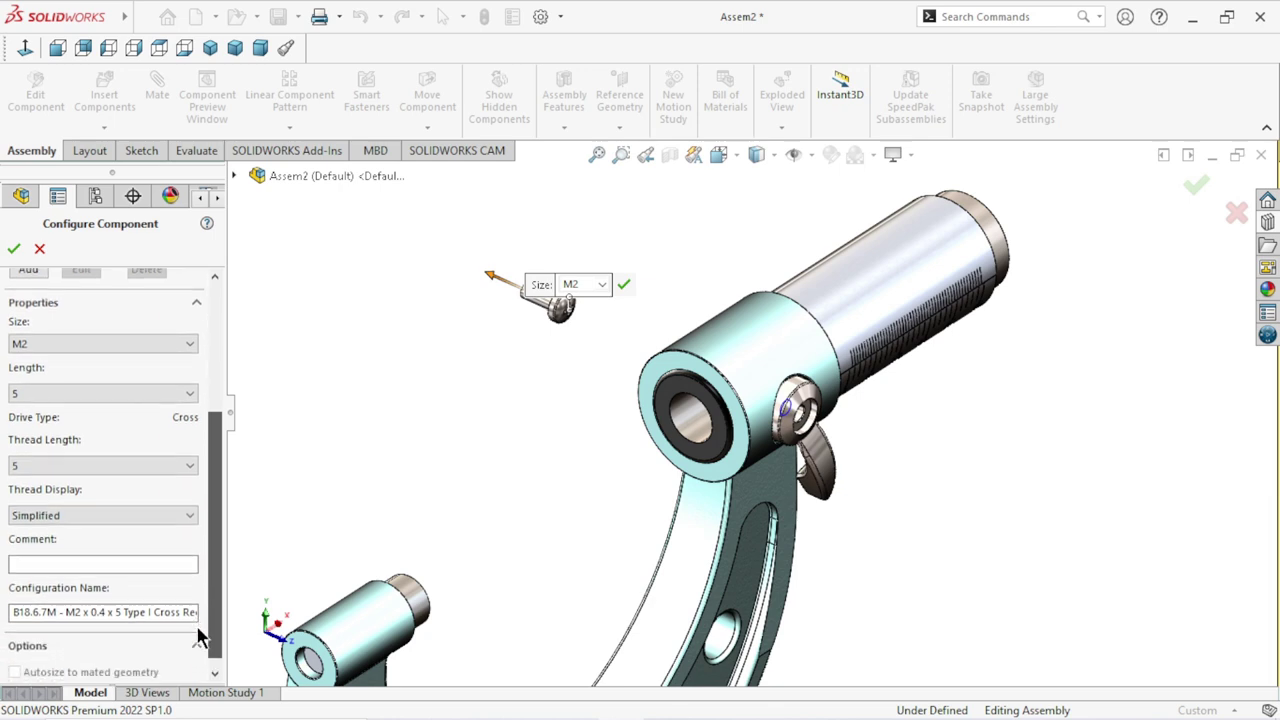
left_click(189, 519)
left_click(141, 548)
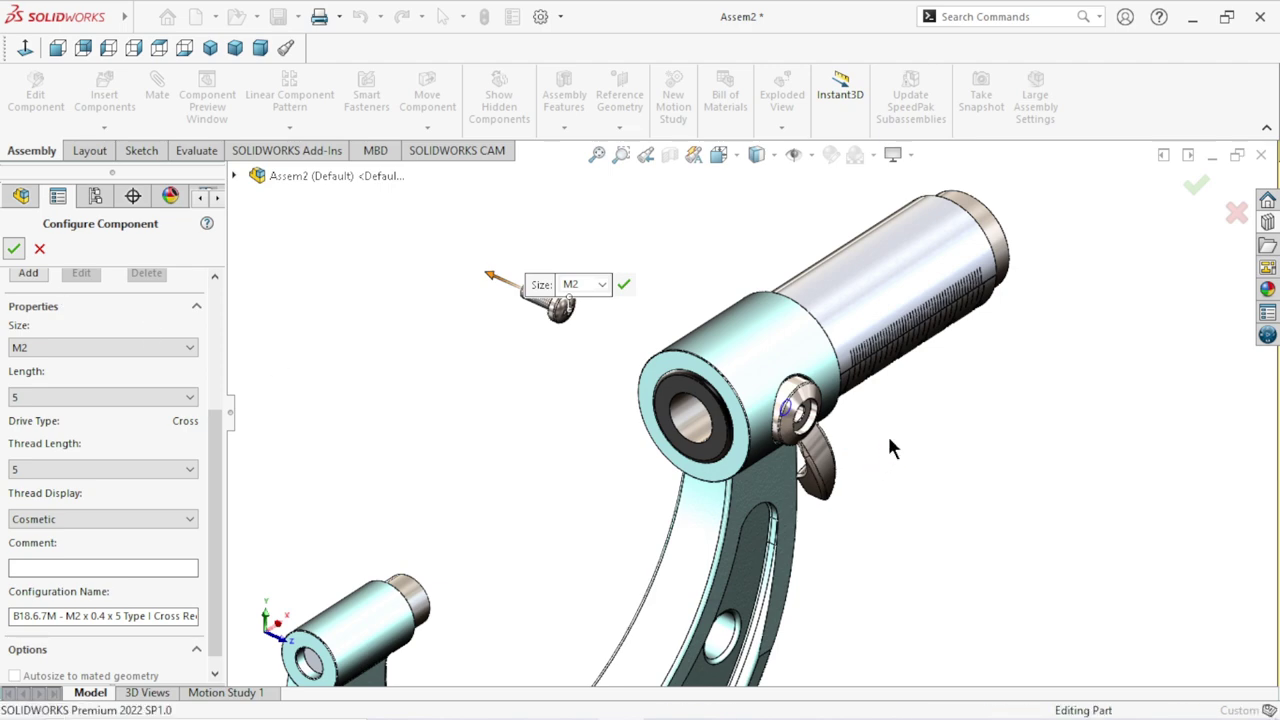
Cancel further screw copies and delete the extra loose screw.
scroll(869, 430, "down", 2)
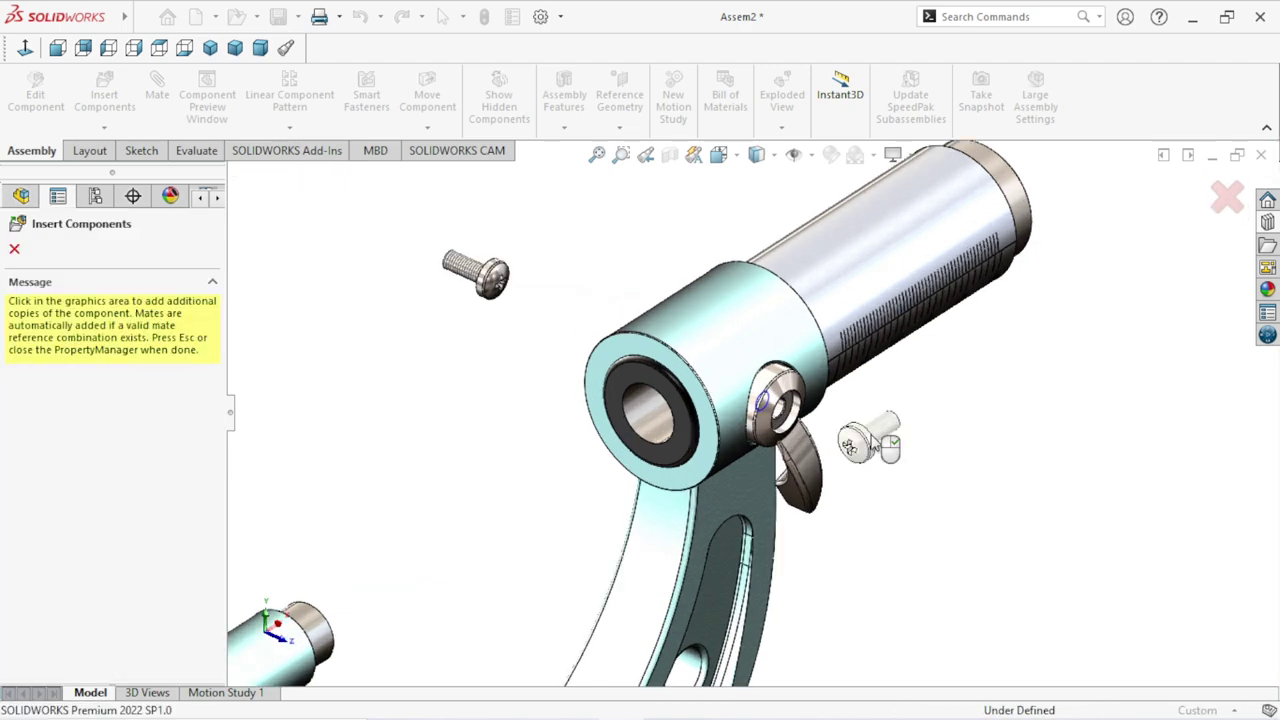
scroll(869, 430, "down", 4)
scroll(895, 440, "down", 3)
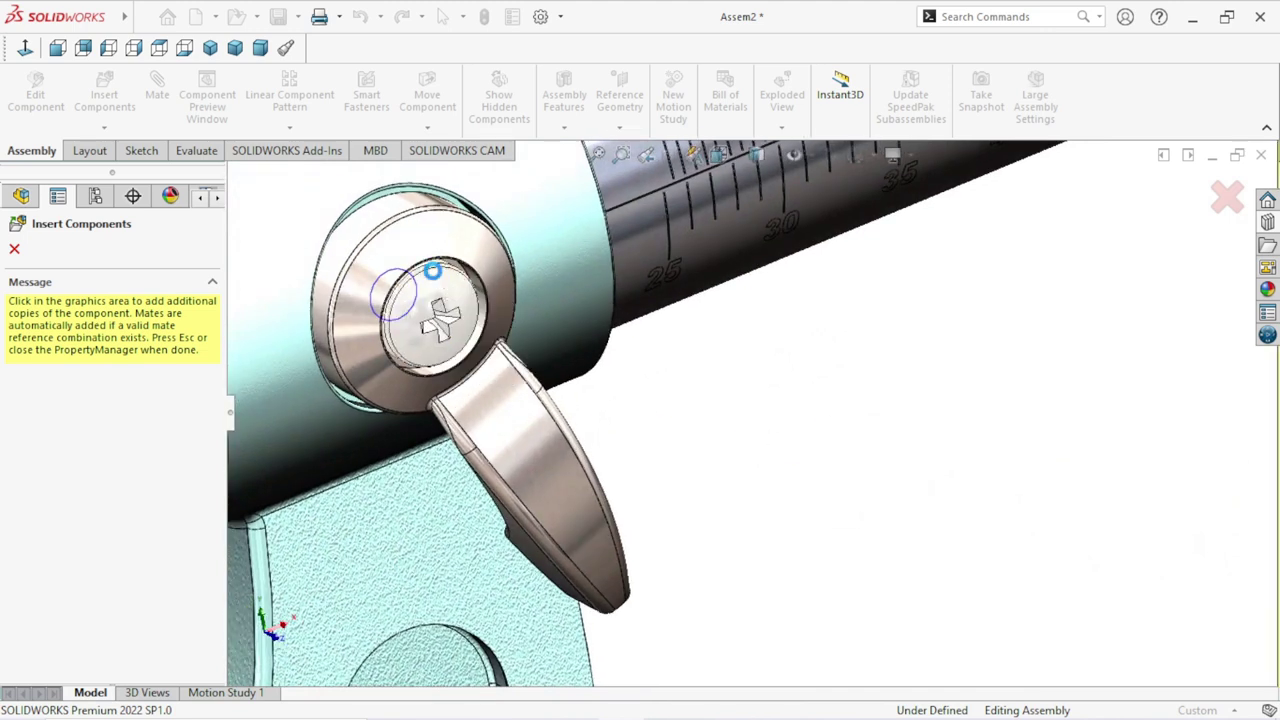
left_click(400, 288)
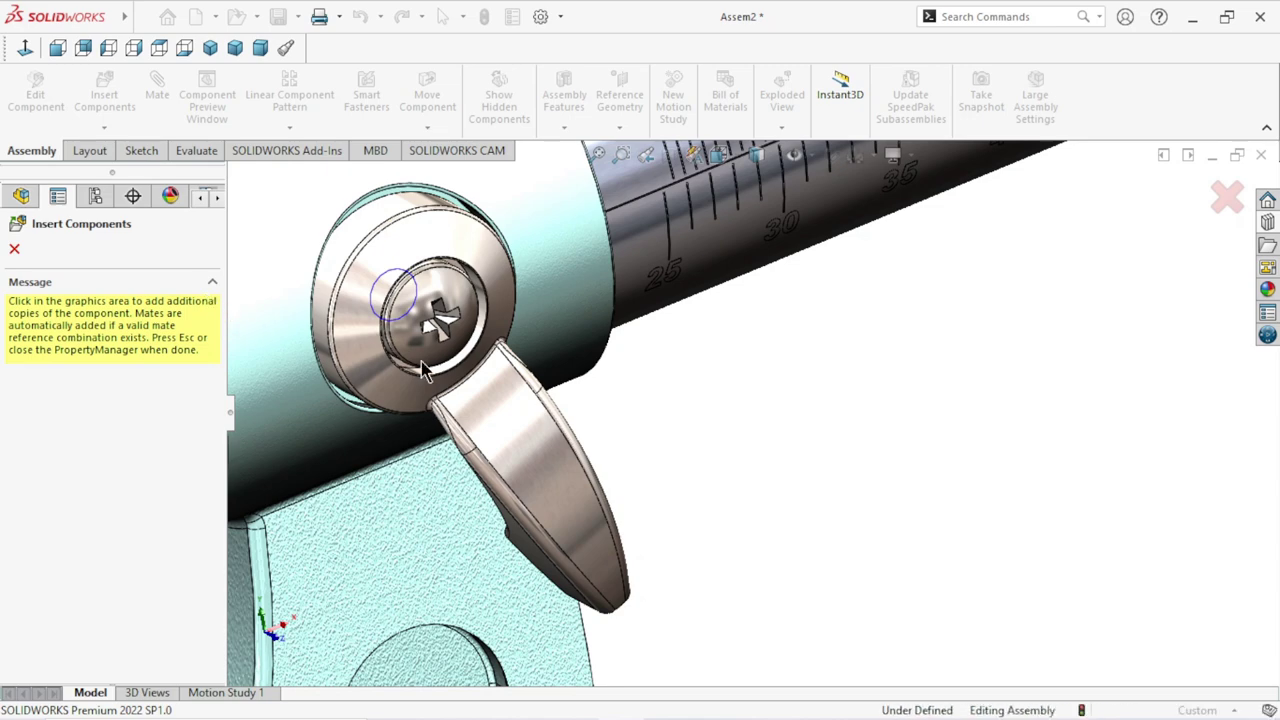
key("Escape")
scroll(779, 424, "up", 5)
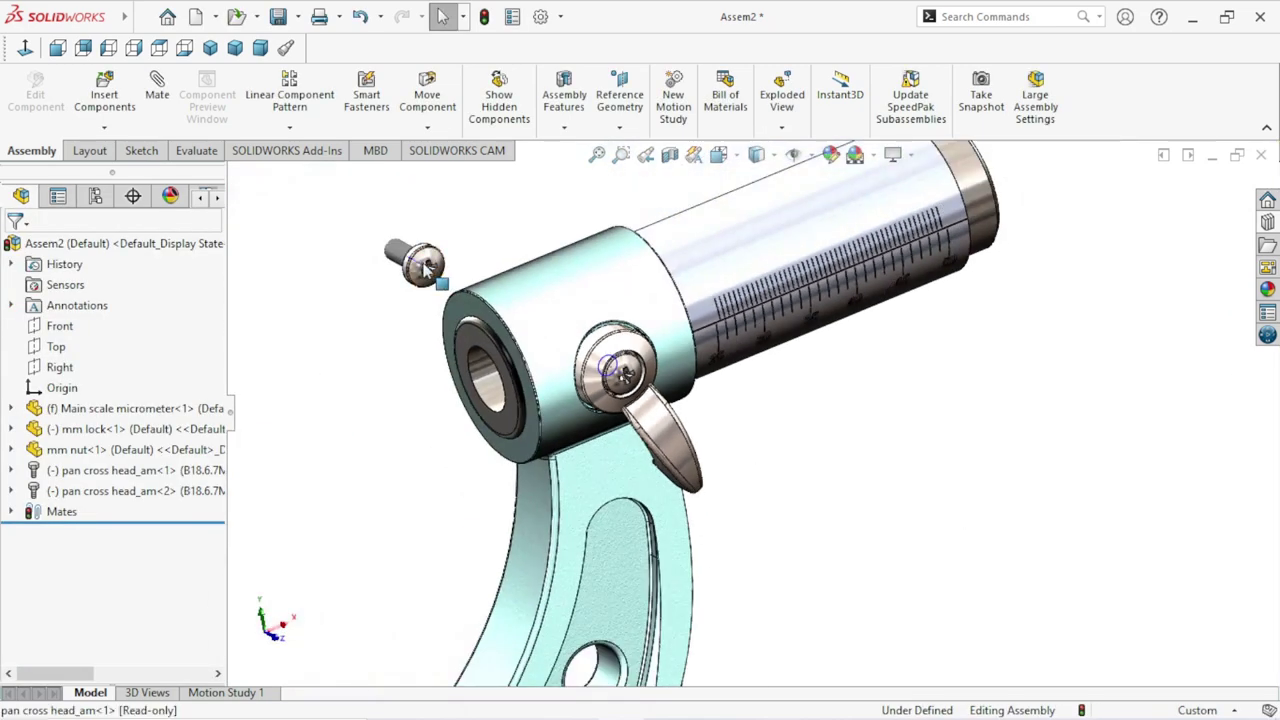
right_click(425, 268)
left_click(447, 519)
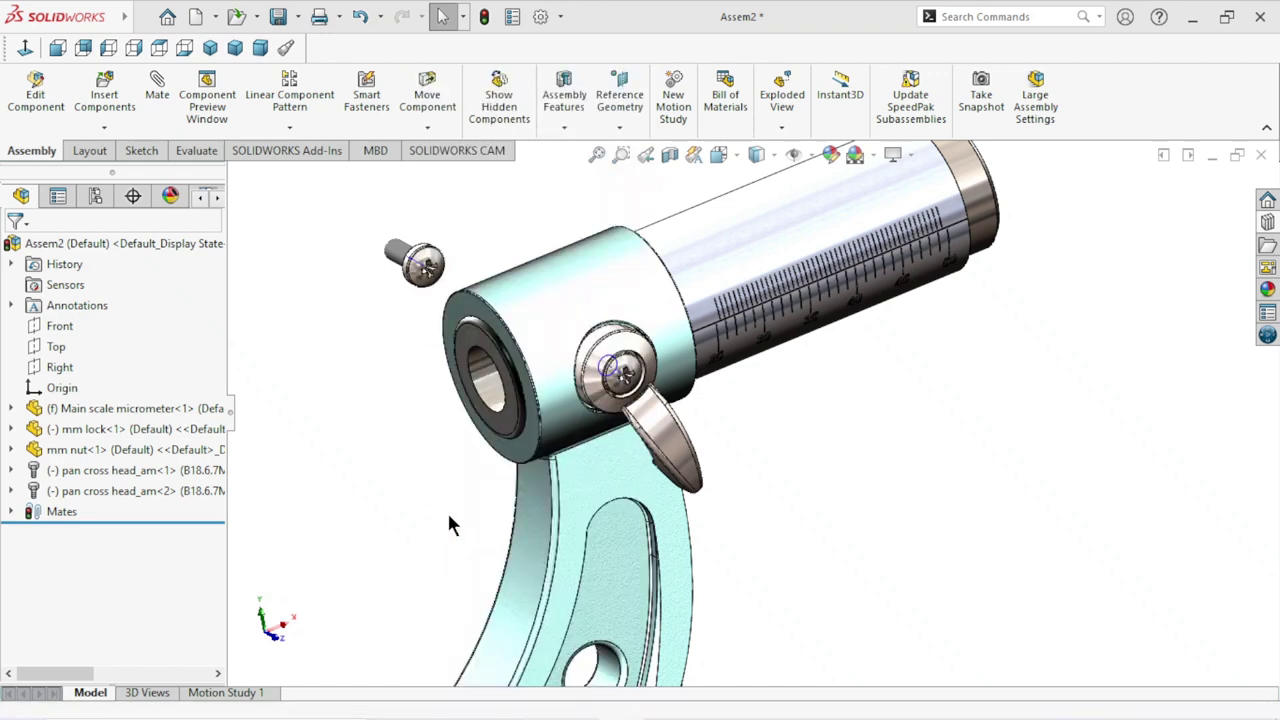
left_click(766, 256)
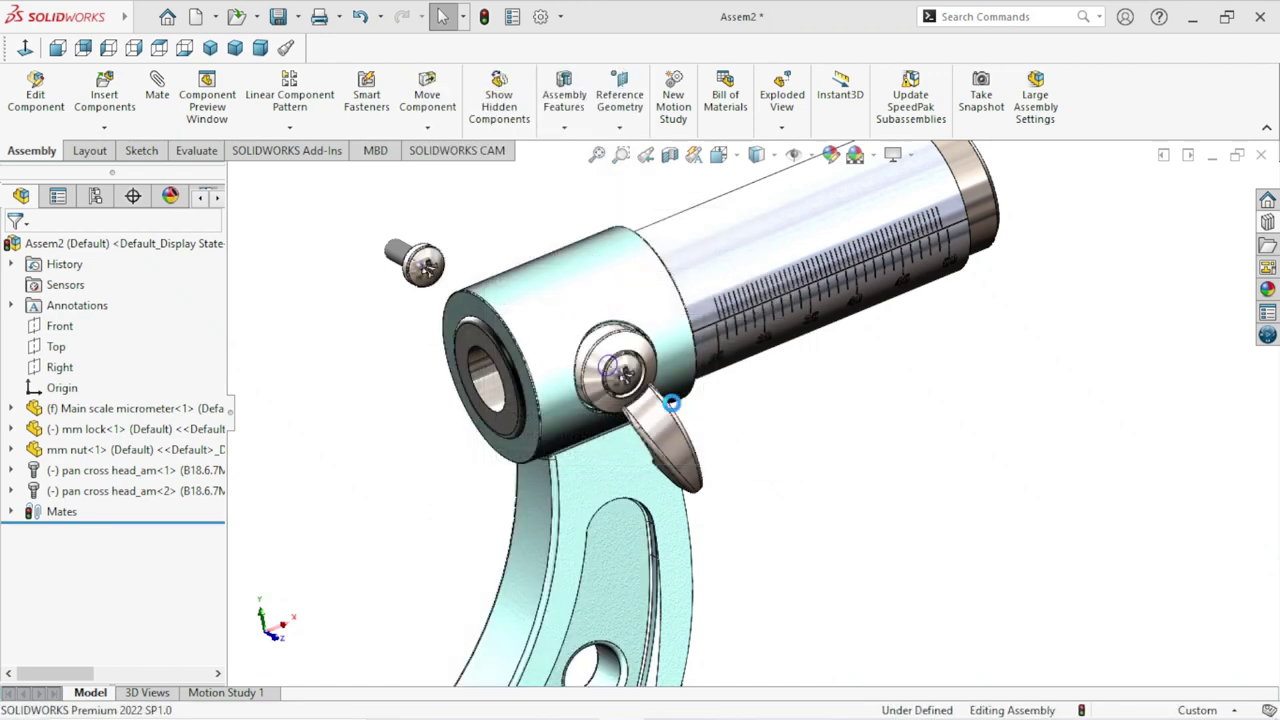
Orbit and zoom to a front view showing the whole micrometer frame.
scroll(665, 400, "up", 3)
scroll(665, 400, "up", 2)
scroll(660, 395, "down", 3)
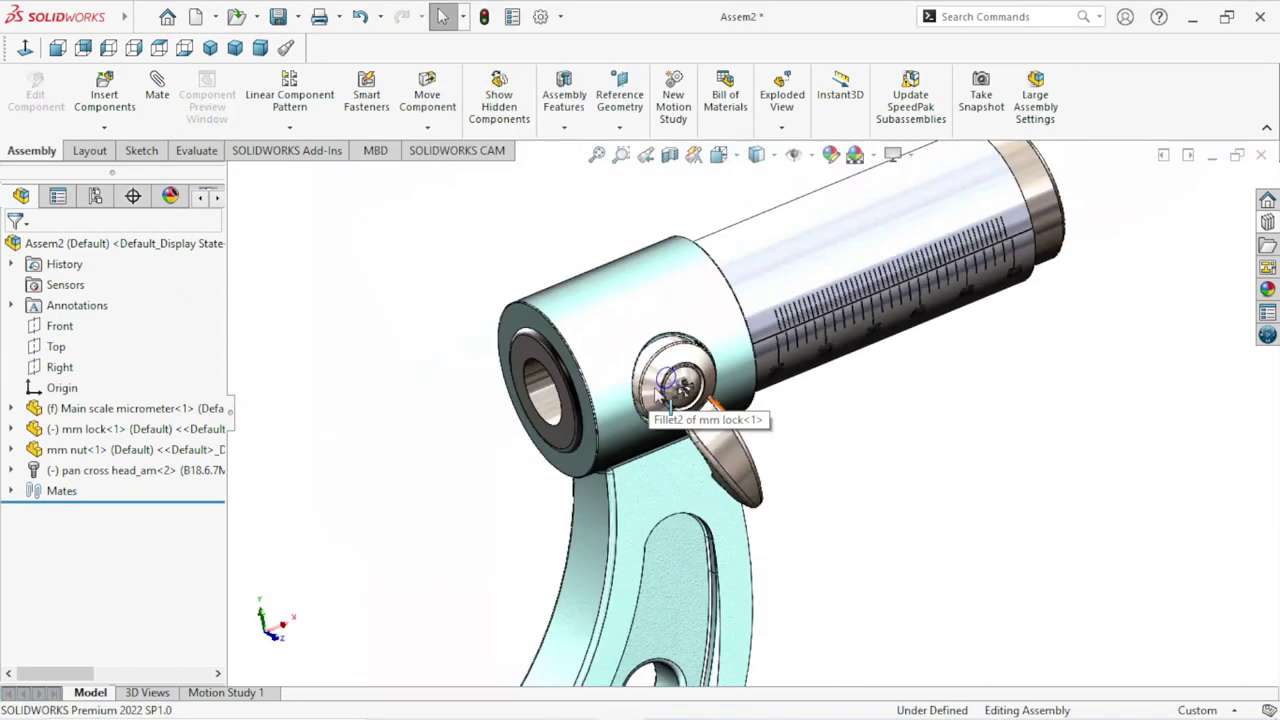
mouse_move(829, 443)
middle_mouse_down()
mouse_move(937, 398)
mouse_move(878, 395)
middle_mouse_up()
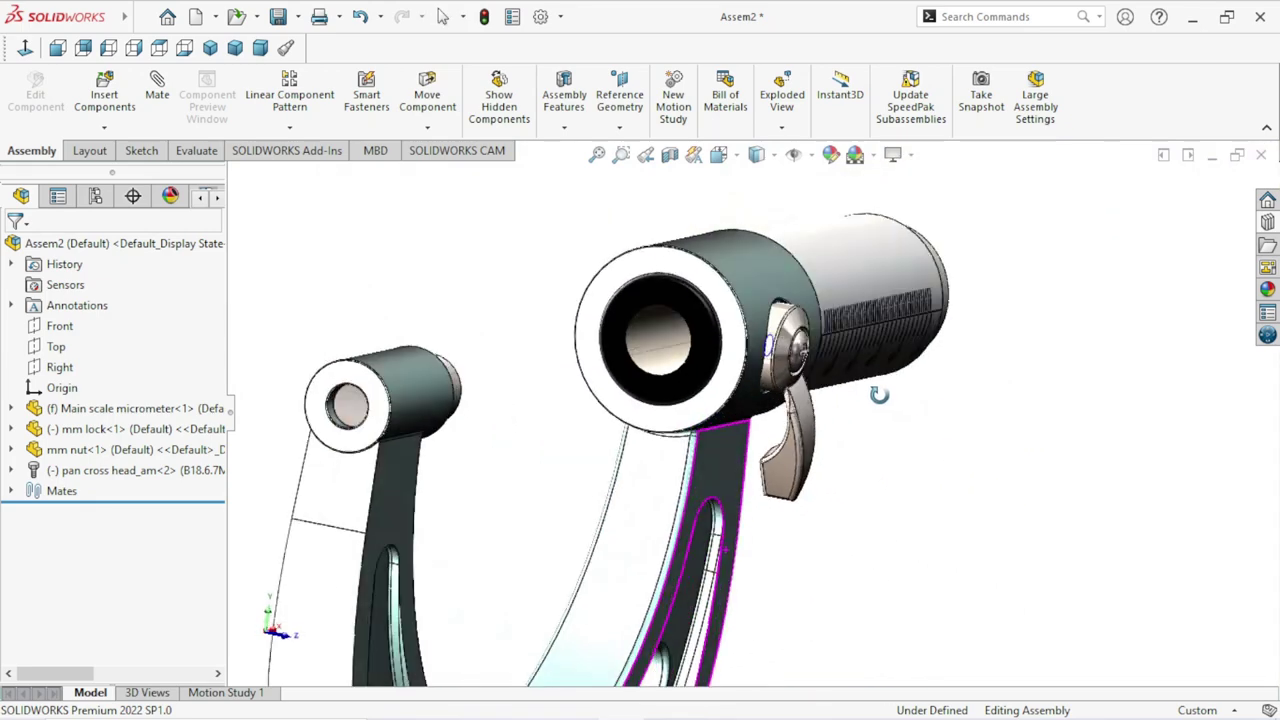
middle_click_drag(878, 395, 773, 403)
scroll(773, 403, "down", 3)
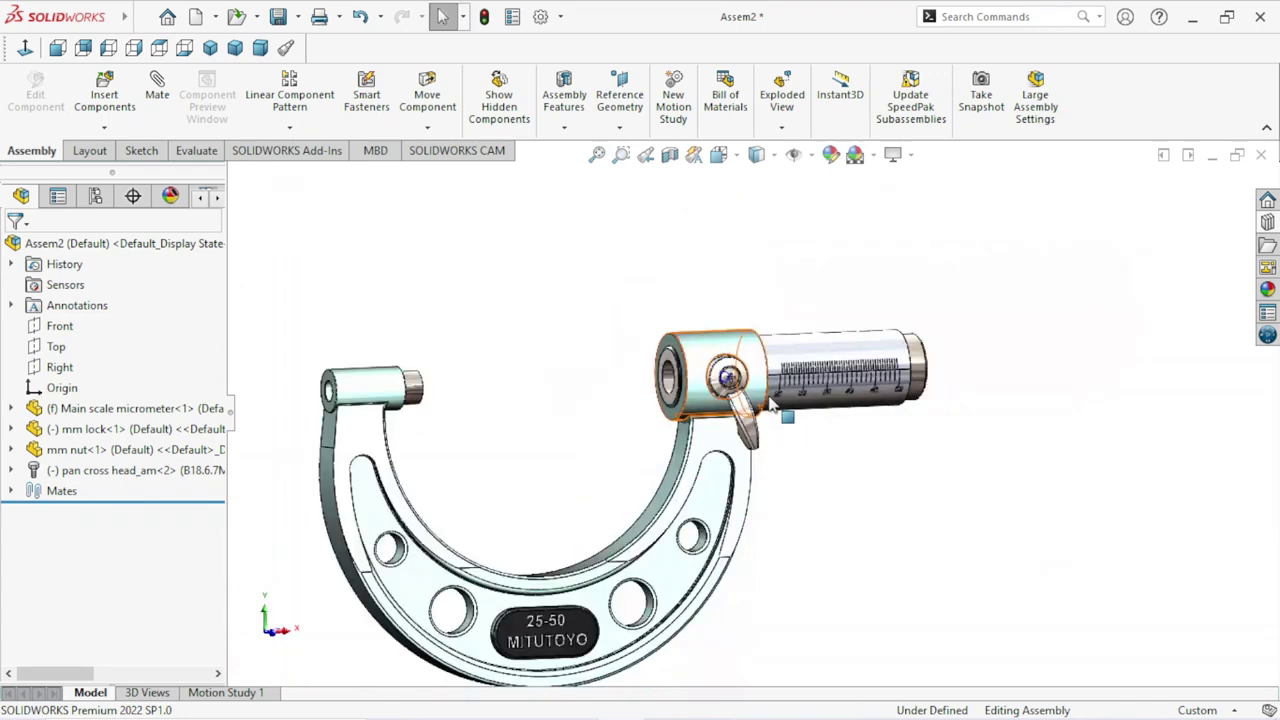
mouse_move(808, 491)
middle_mouse_down()
mouse_move(1006, 400)
mouse_move(957, 383)
mouse_move(971, 444)
middle_mouse_up()
scroll(1006, 400, "up", 3)
scroll(971, 444, "down", 3)
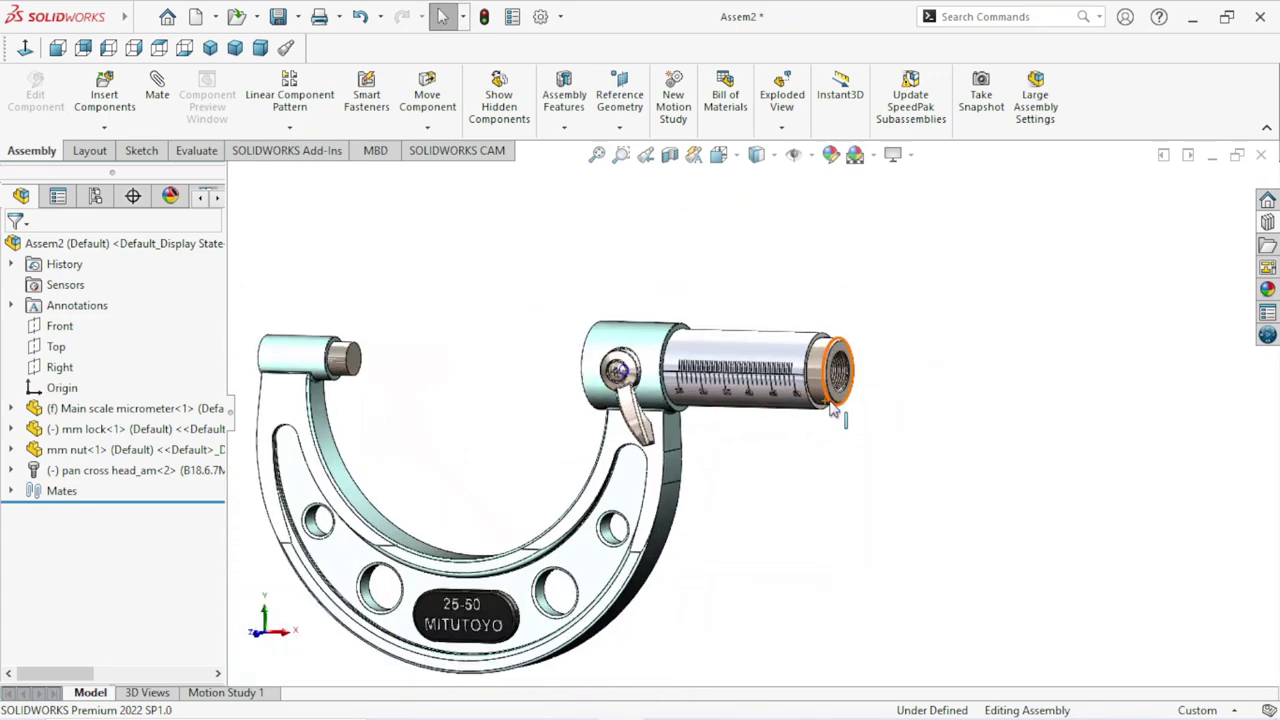
scroll(831, 410, "up", 2)
Insert the Circular scale part from the 3D folder and dismiss the performance warning.
left_click(104, 90)
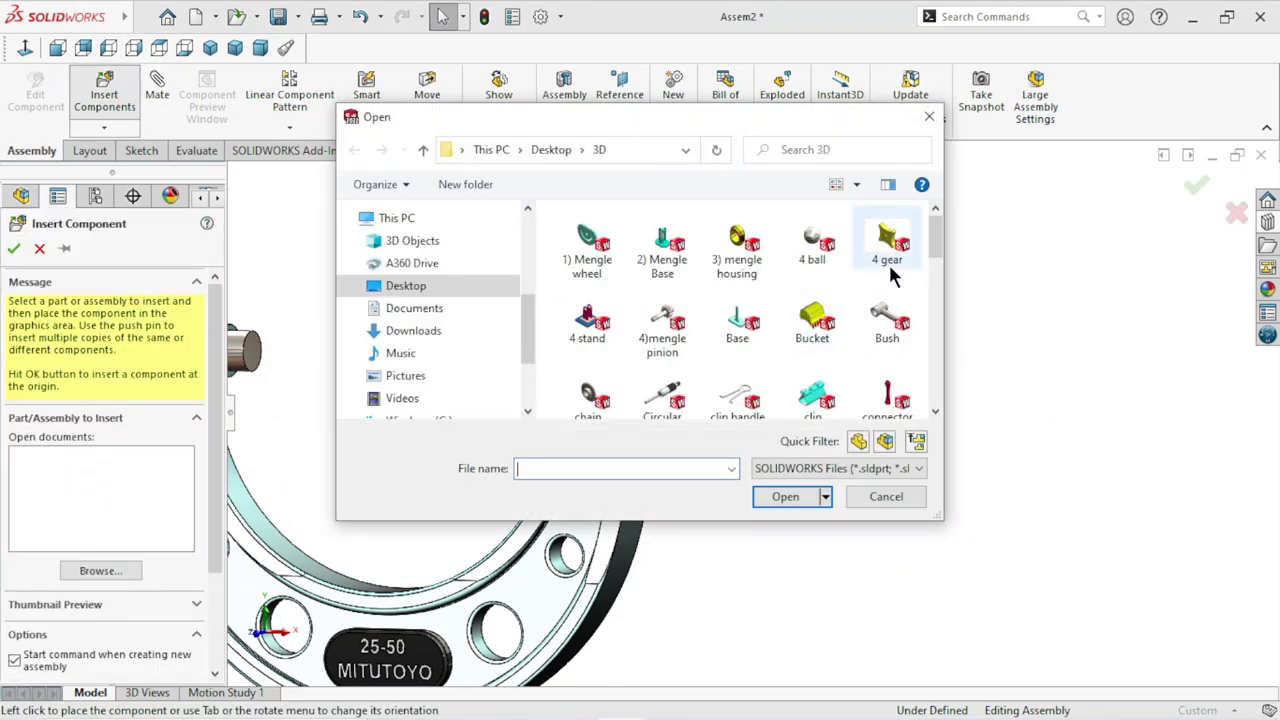
left_click(660, 398)
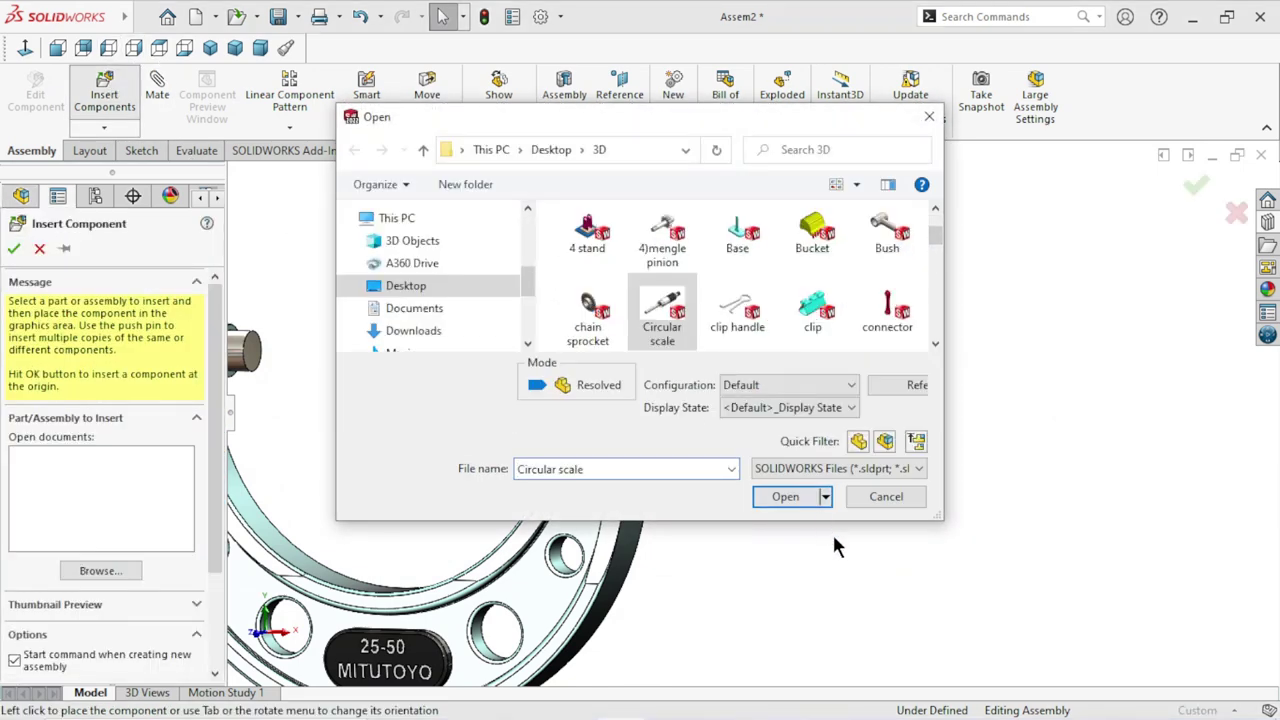
left_click(788, 500)
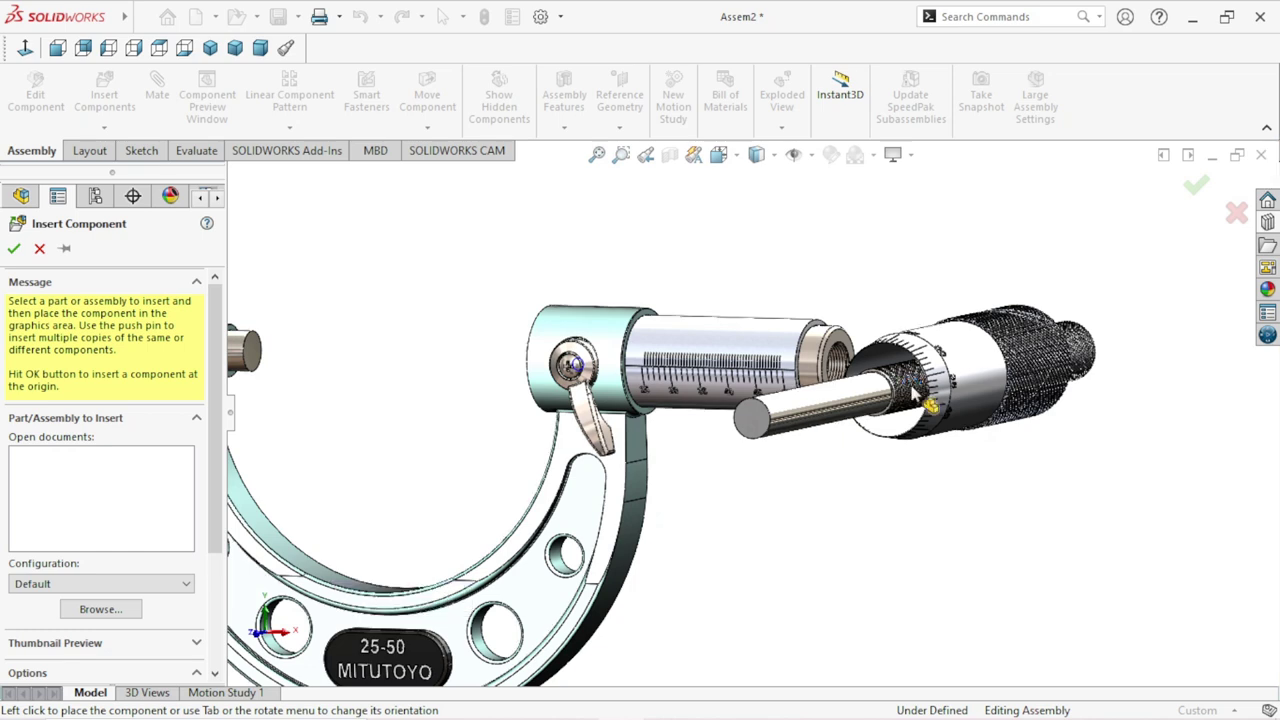
left_click(914, 390)
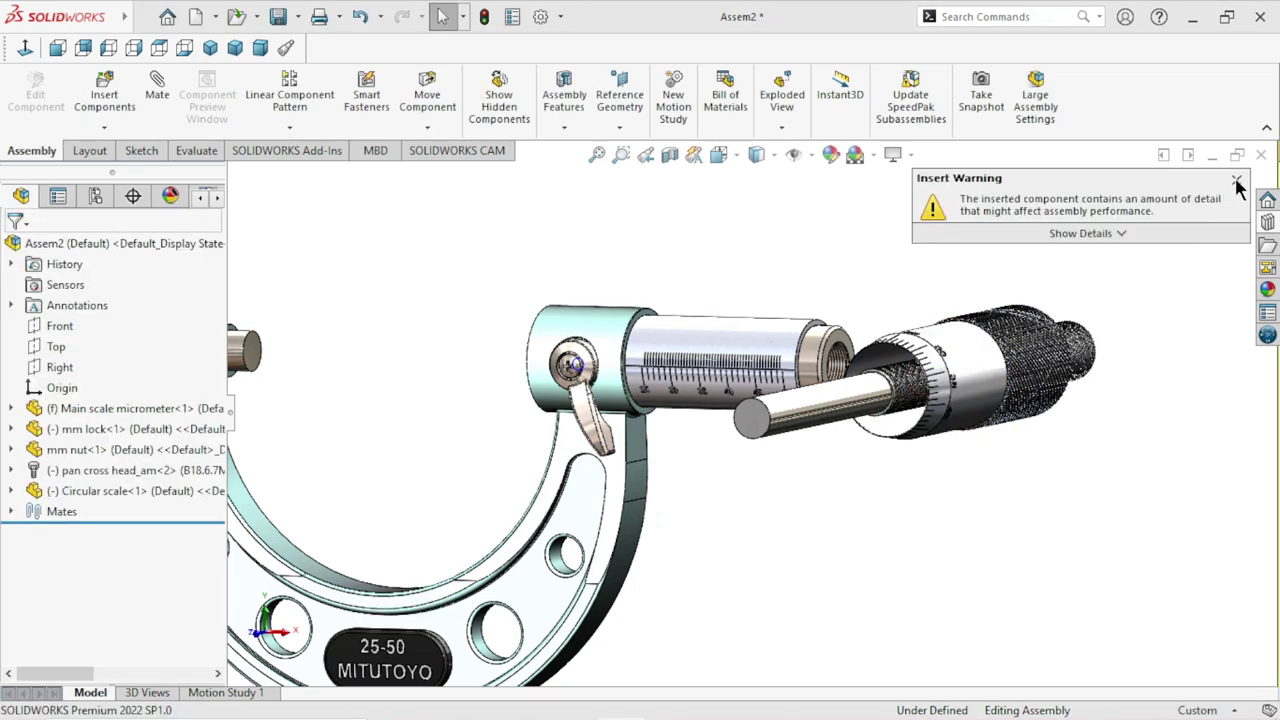
left_click(1237, 182)
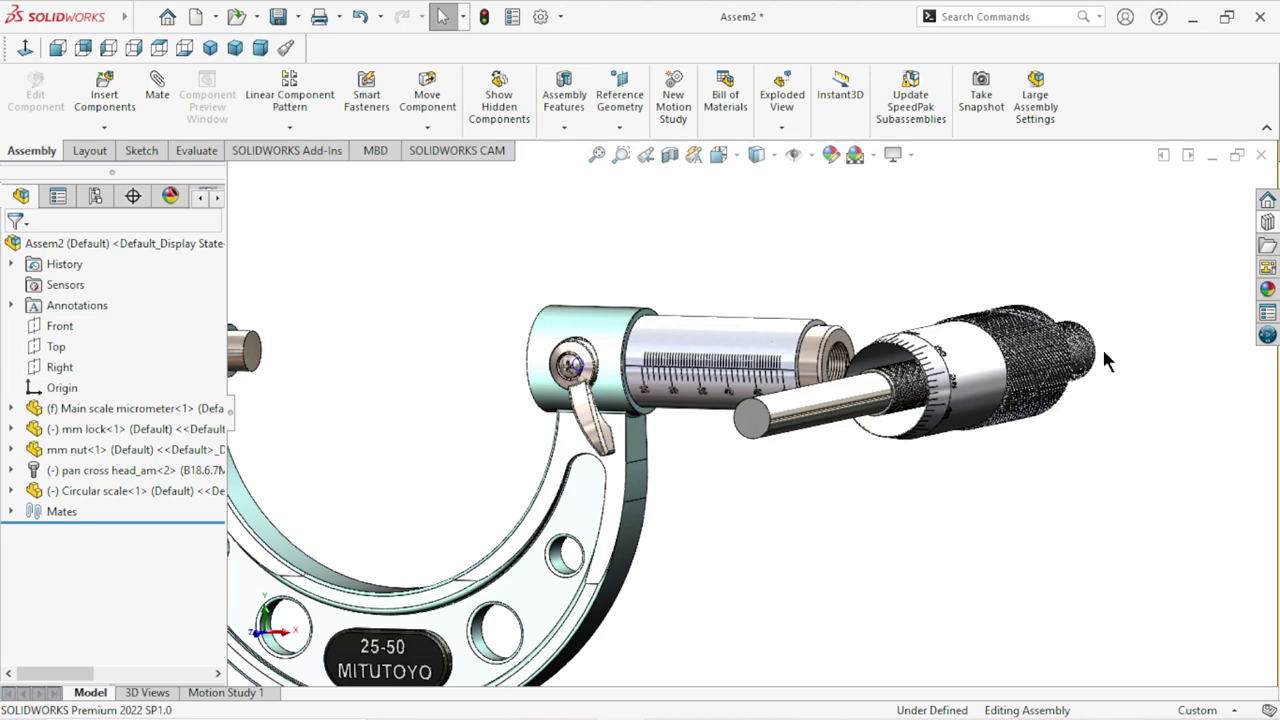
Move the Circular scale part aside so it sits beside the frame.
mouse_move(1102, 346)
middle_mouse_down()
mouse_move(1070, 398)
mouse_move(876, 530)
middle_mouse_up()
scroll(885, 497, "up", 5)
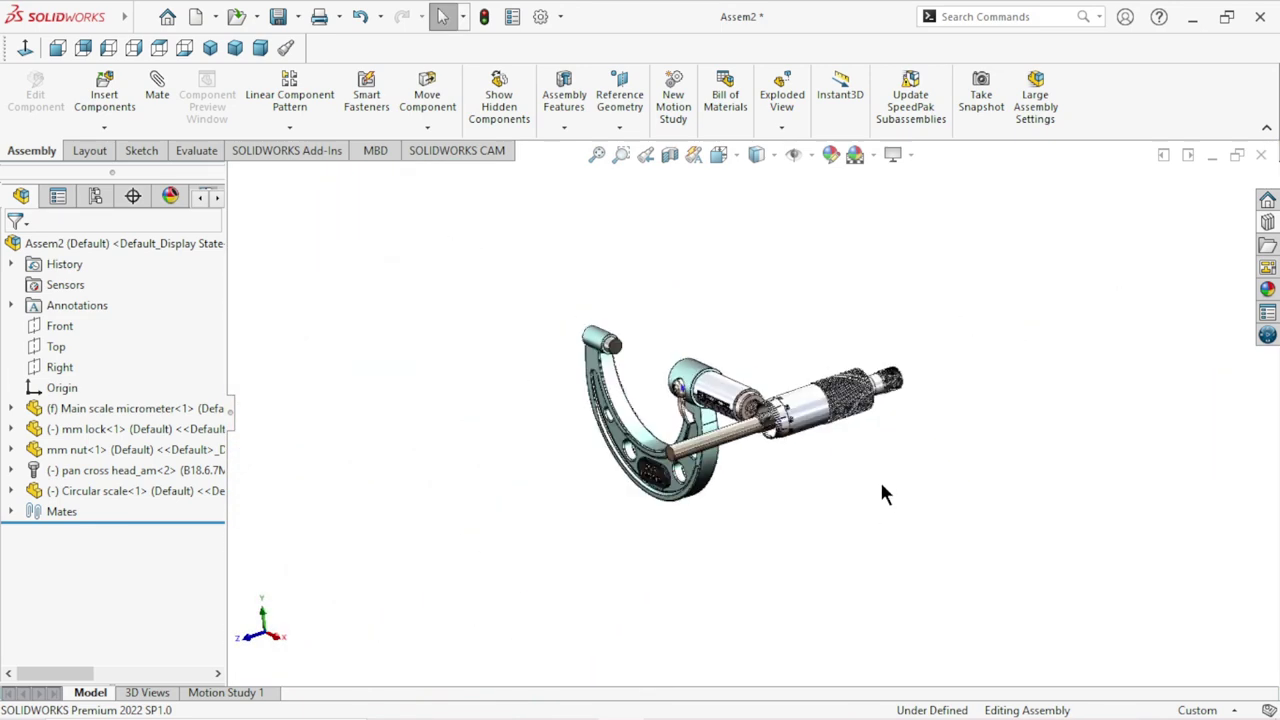
left_click_drag(890, 457, 875, 487)
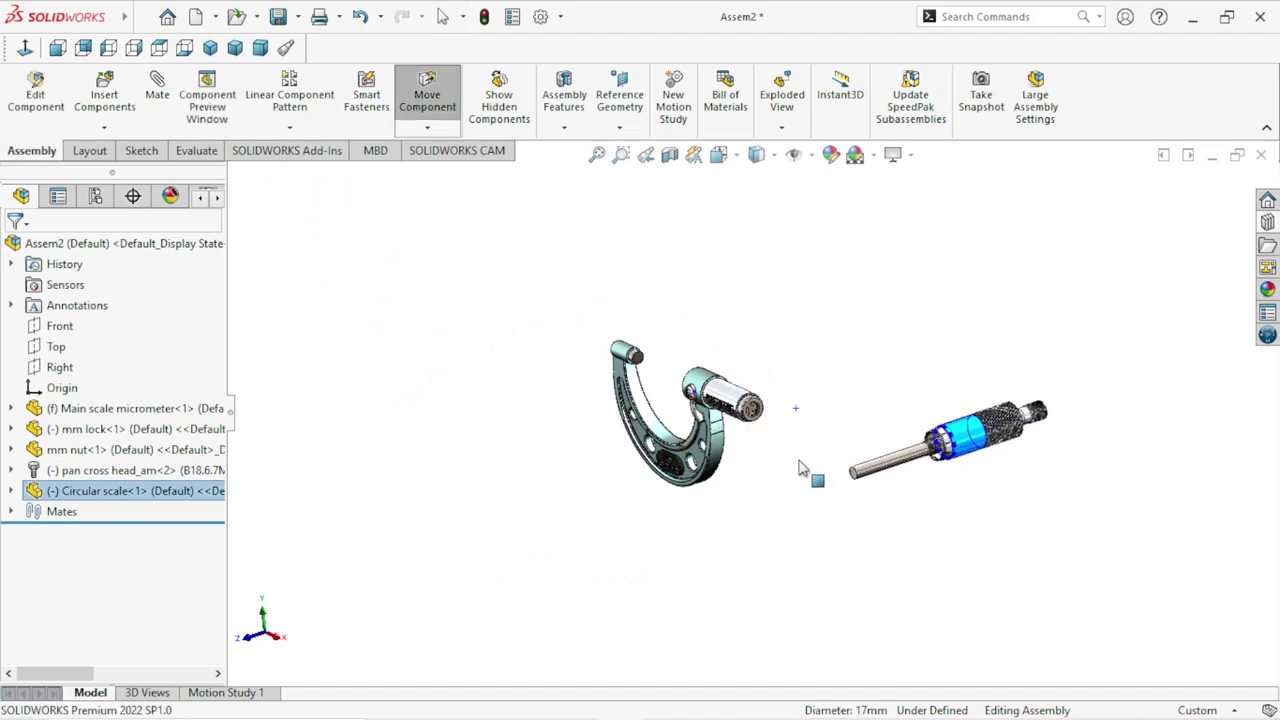
key("Escape")
scroll(785, 422, "down", 3)
mouse_move(811, 449)
middle_mouse_down()
mouse_move(810, 422)
mouse_move(827, 426)
middle_mouse_up()
scroll(843, 434, "up", 3)
left_click(888, 499)
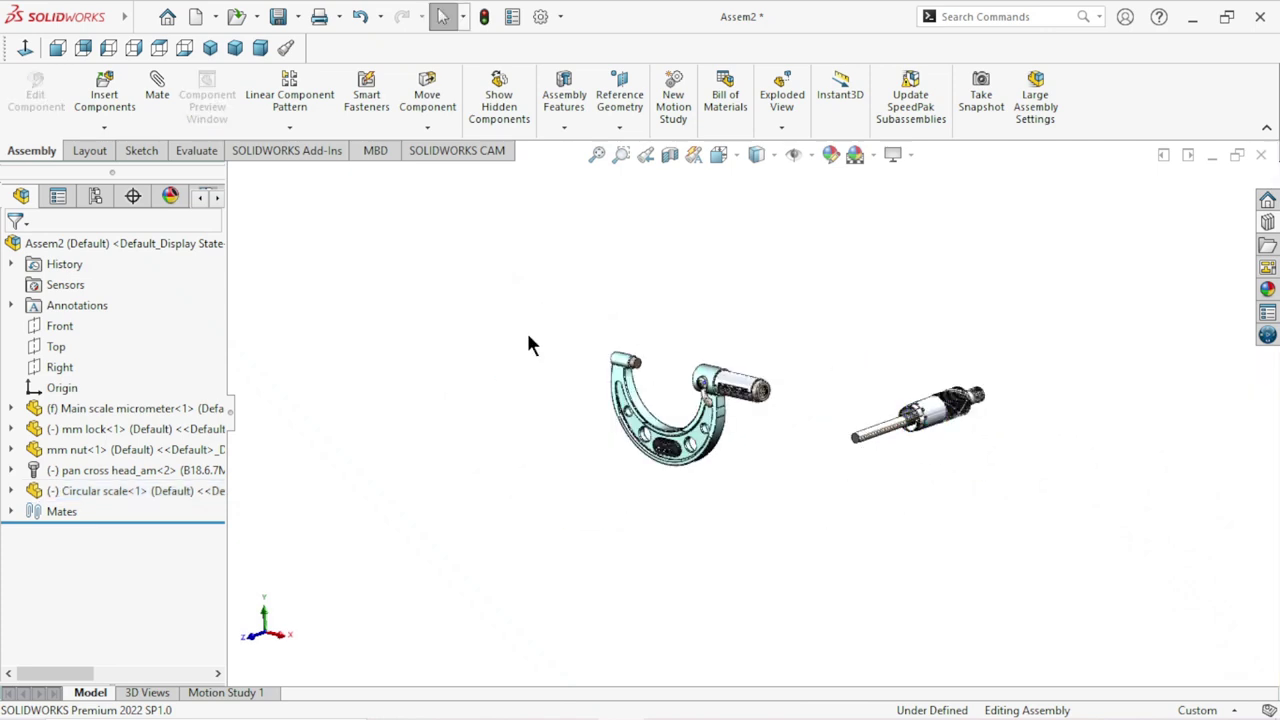
left_click(157, 88)
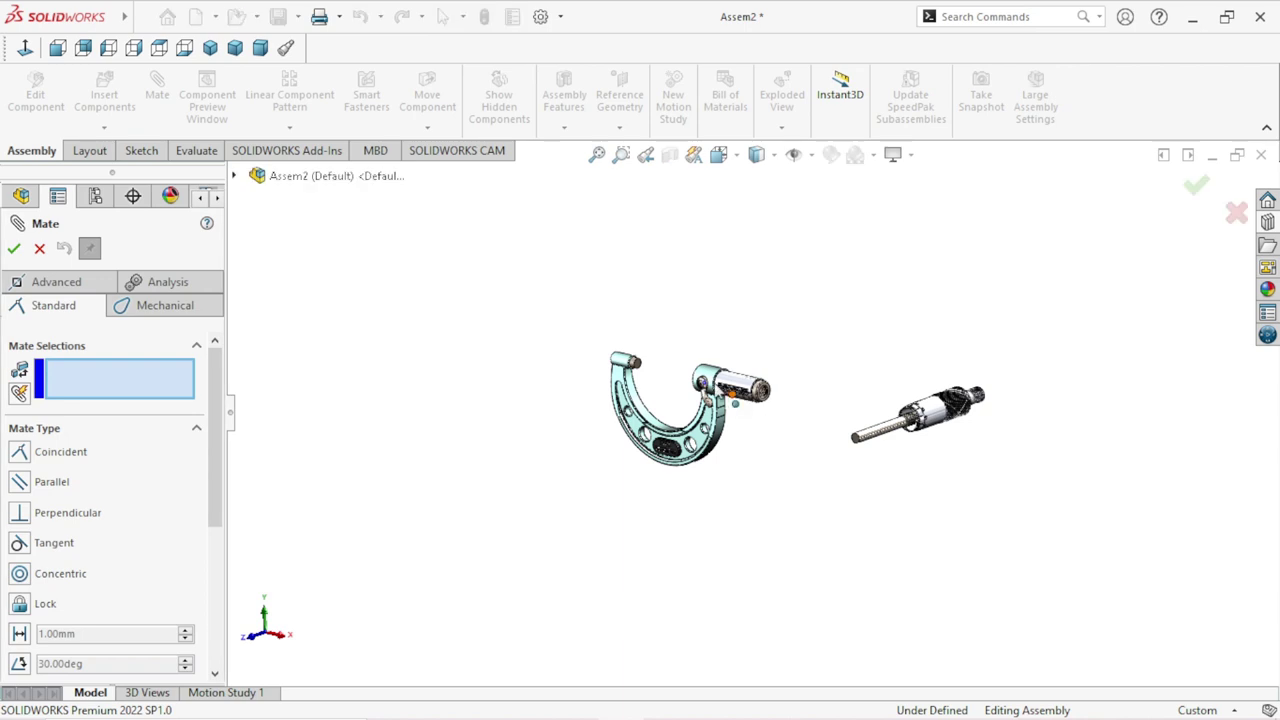
Mate the barrel and circular scale cylindrical faces concentric, with flipped alignment.
scroll(784, 412, "down", 5)
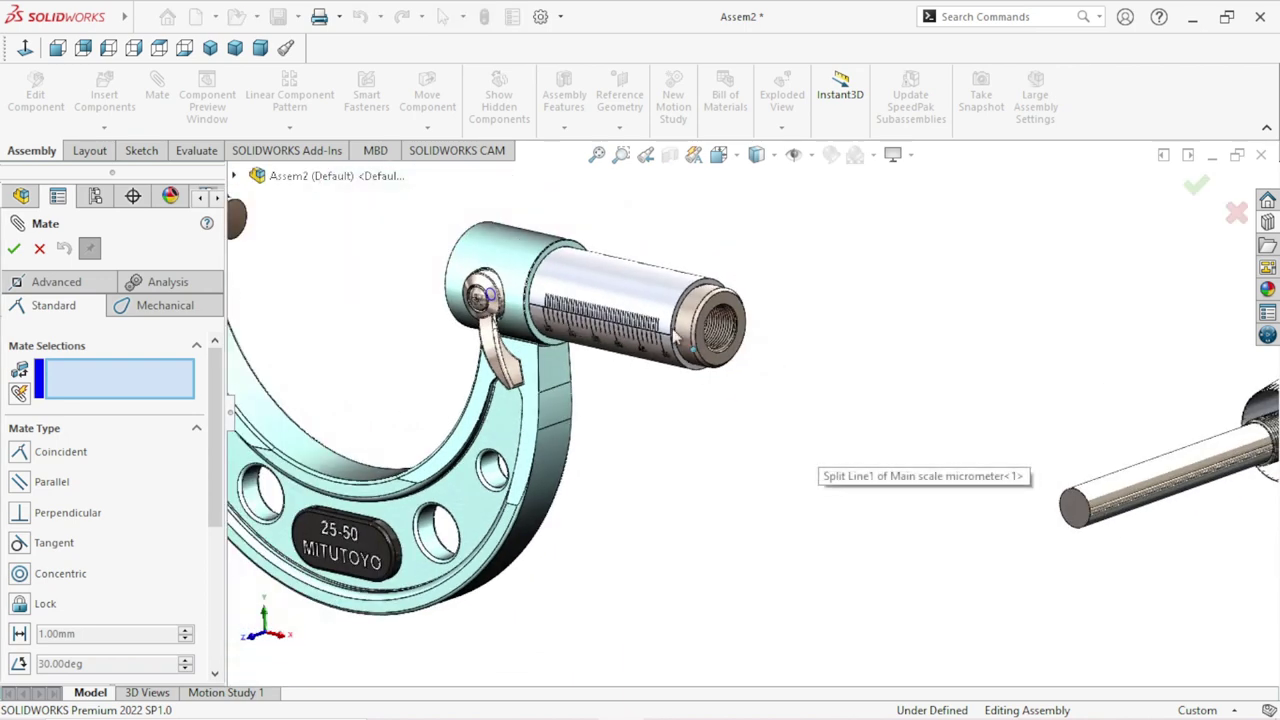
left_click(660, 320)
scroll(812, 393, "up", 2)
scroll(871, 443, "up", 2)
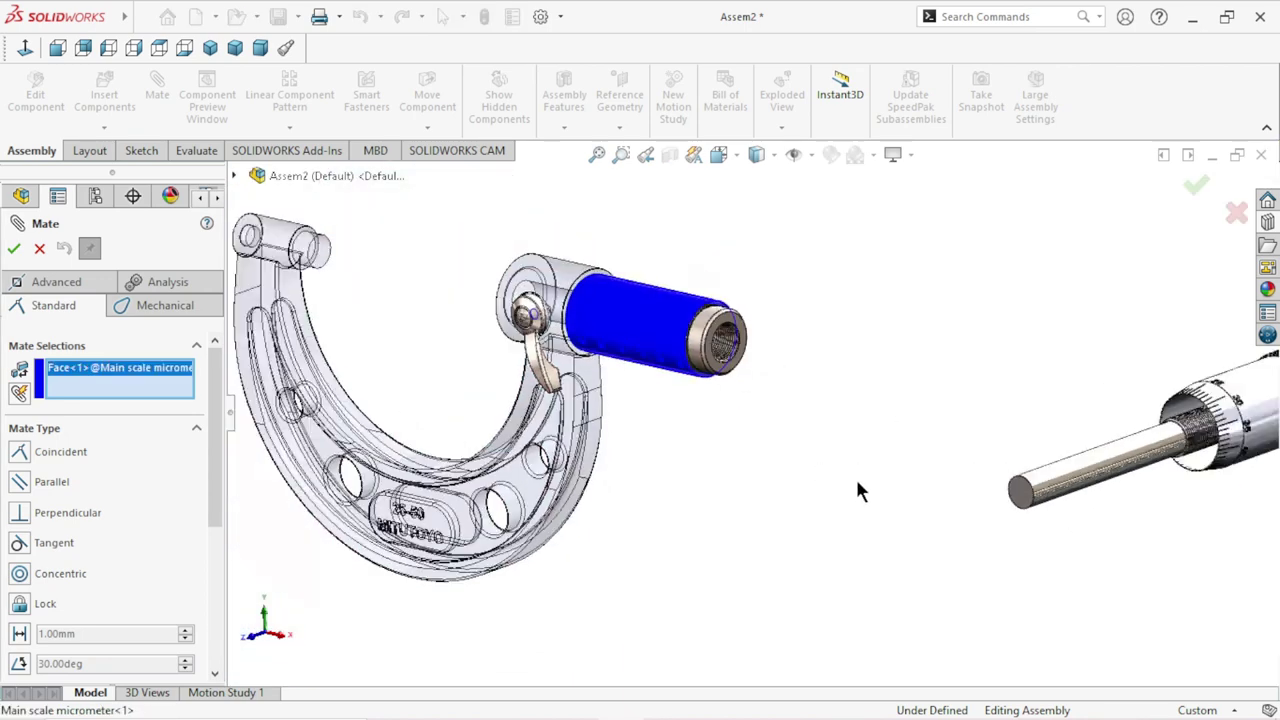
scroll(857, 489, "up", 2)
scroll(1063, 440, "down", 3)
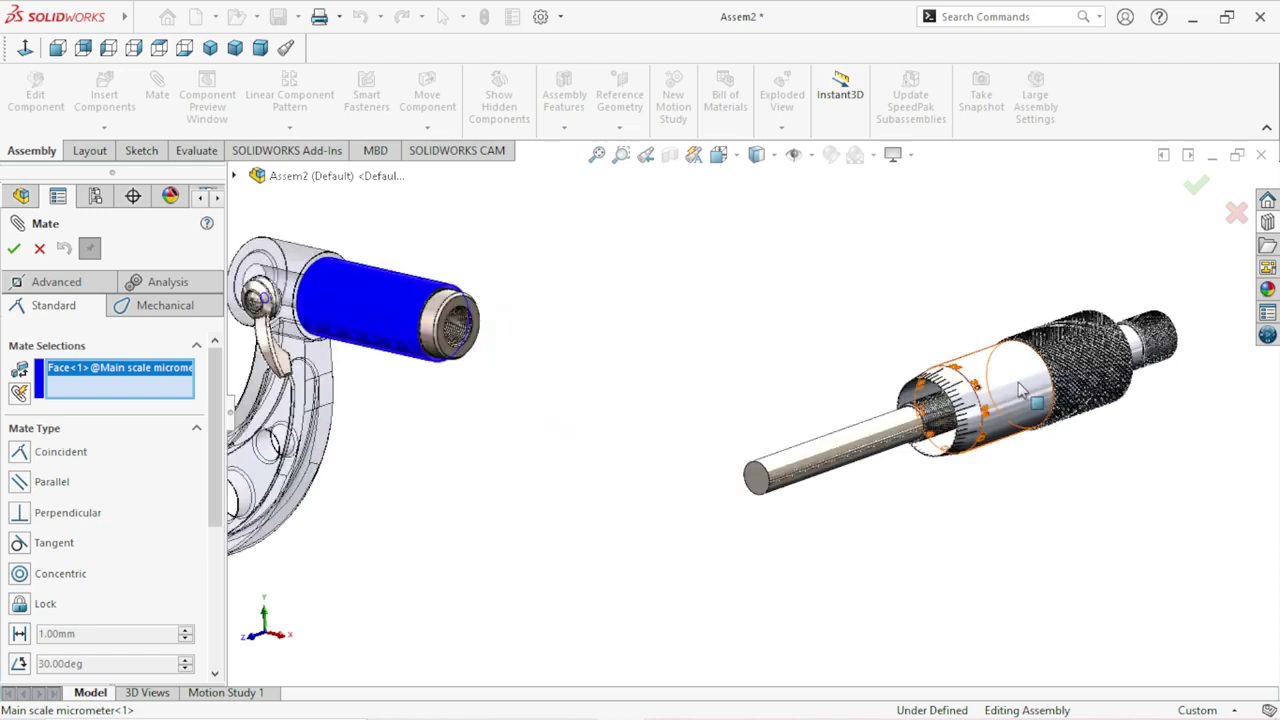
left_click(1020, 440)
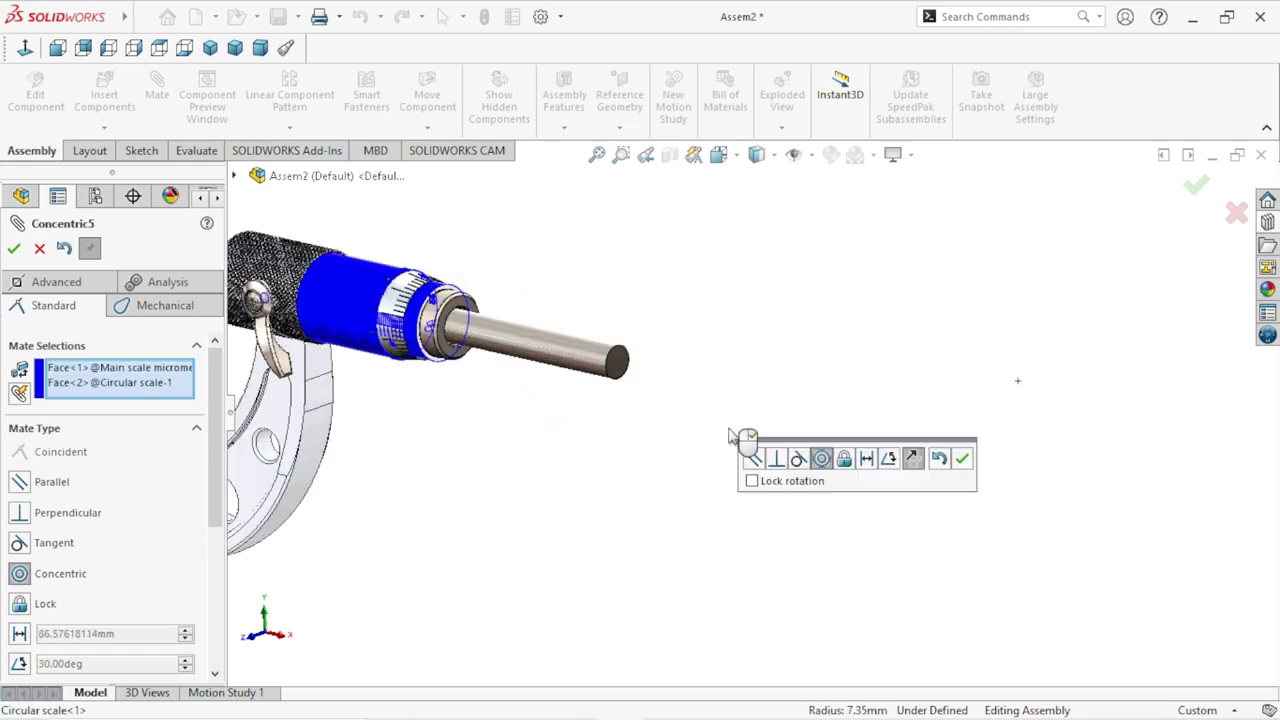
scroll(720, 435, "up", 3)
scroll(577, 396, "down", 2)
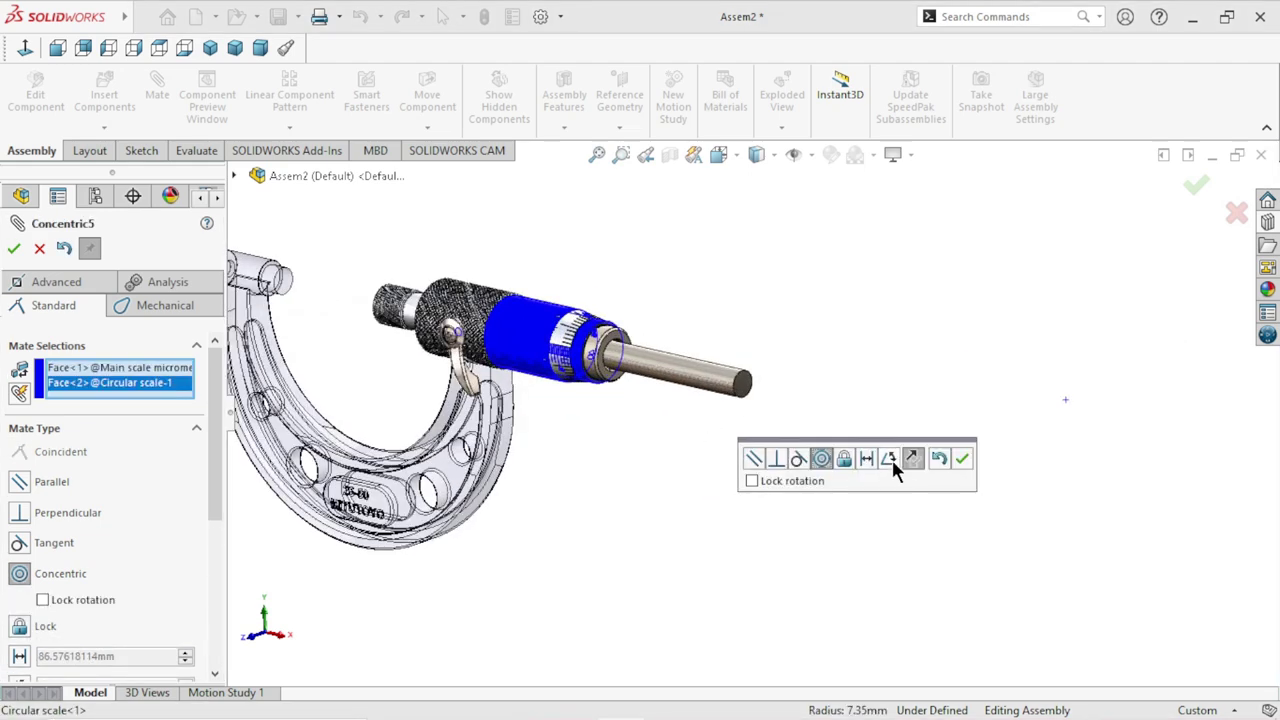
left_click(917, 457)
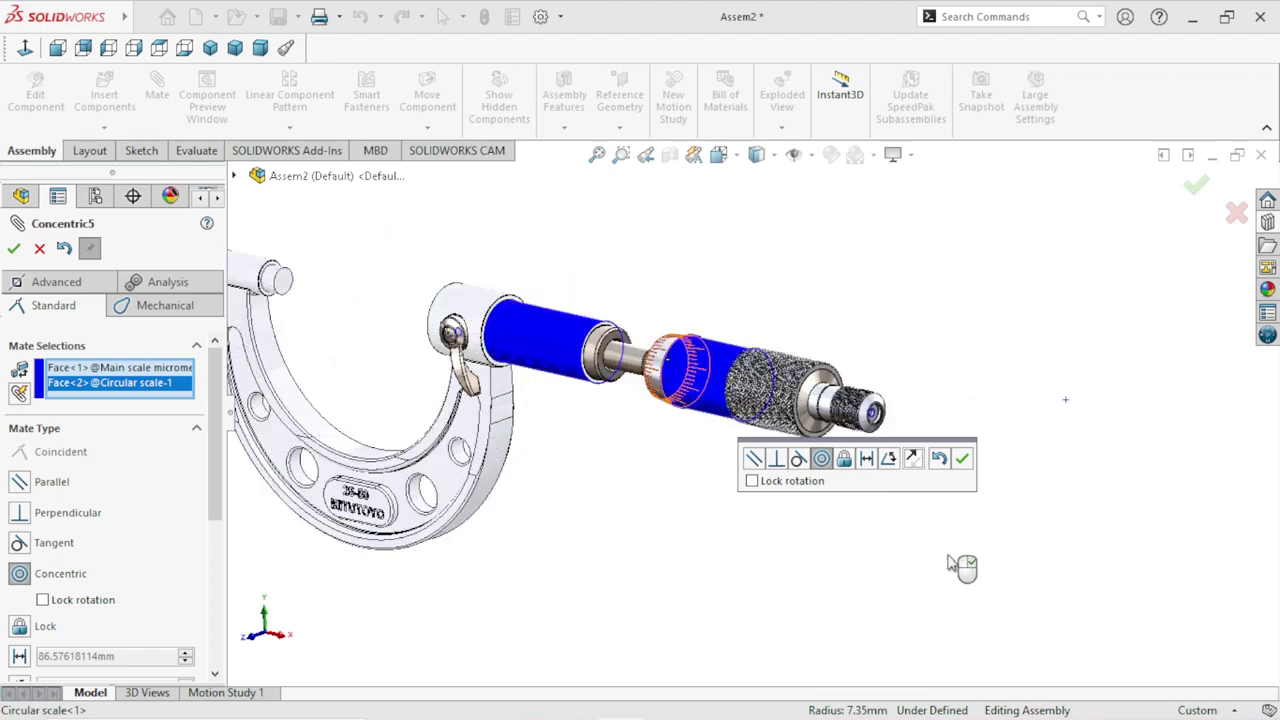
left_click(962, 459)
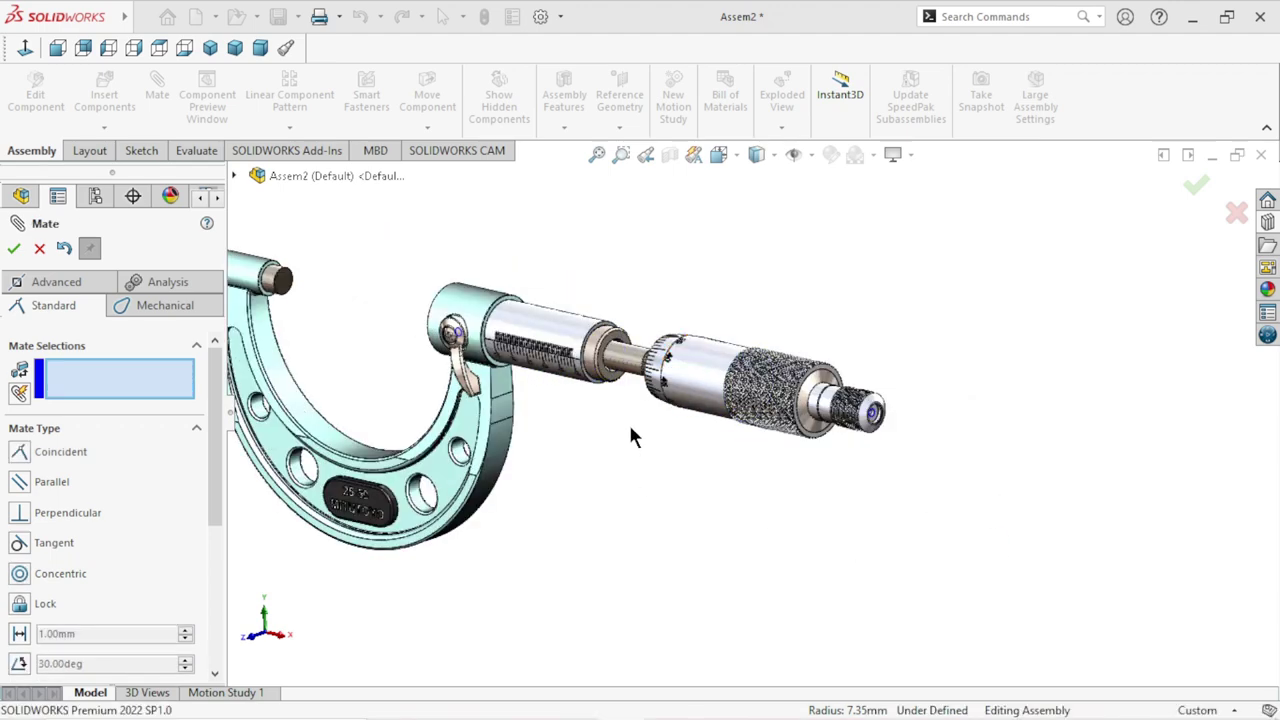
Drag the thimble along the barrel's axis to check it slides freely.
scroll(628, 421, "down", 2)
scroll(628, 410, "down", 2)
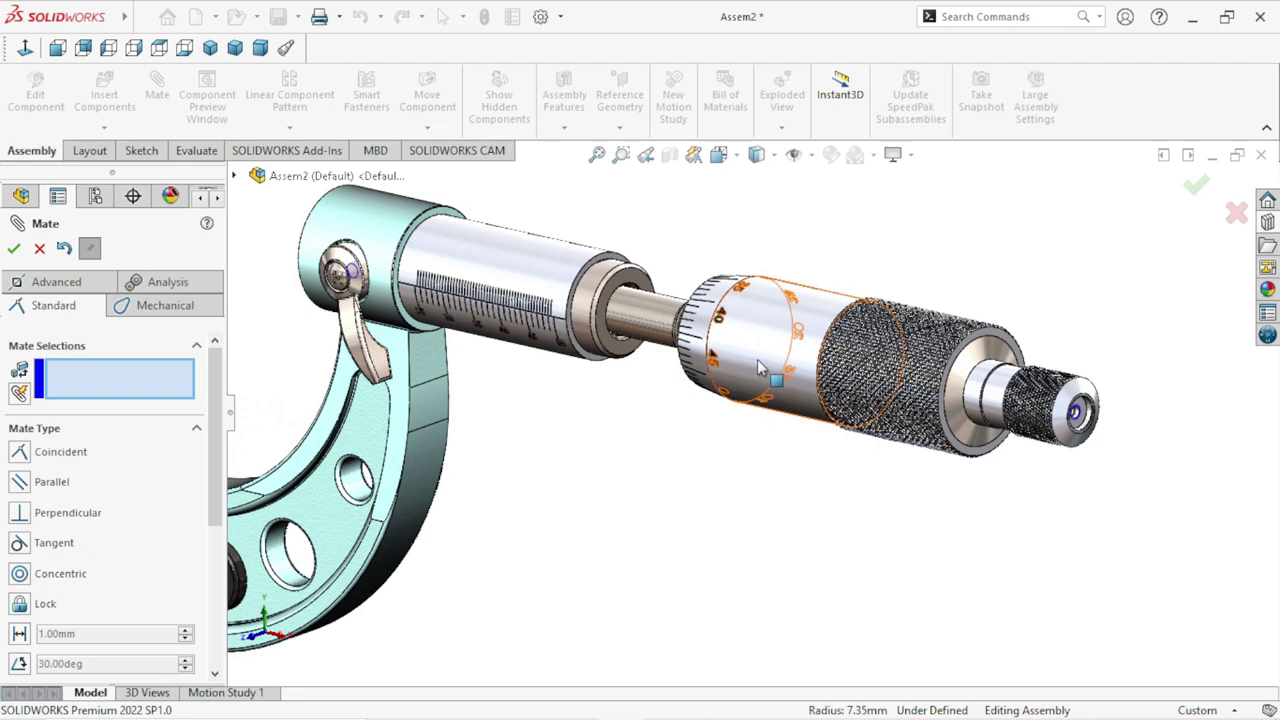
mouse_move(964, 414)
left_mouse_down()
mouse_move(1185, 478)
mouse_move(1168, 466)
left_mouse_up()
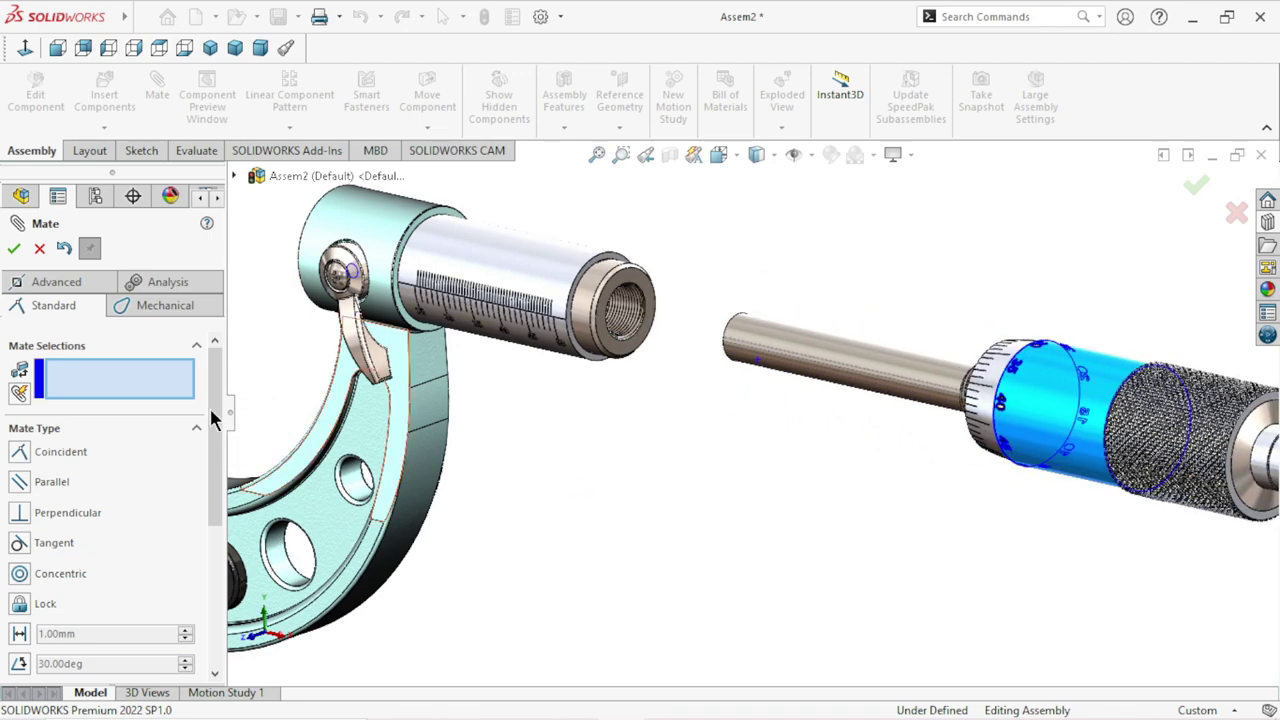
Choose the Screw mechanical mate and select the mm nut's thread face as Face<1>.
left_click(166, 302)
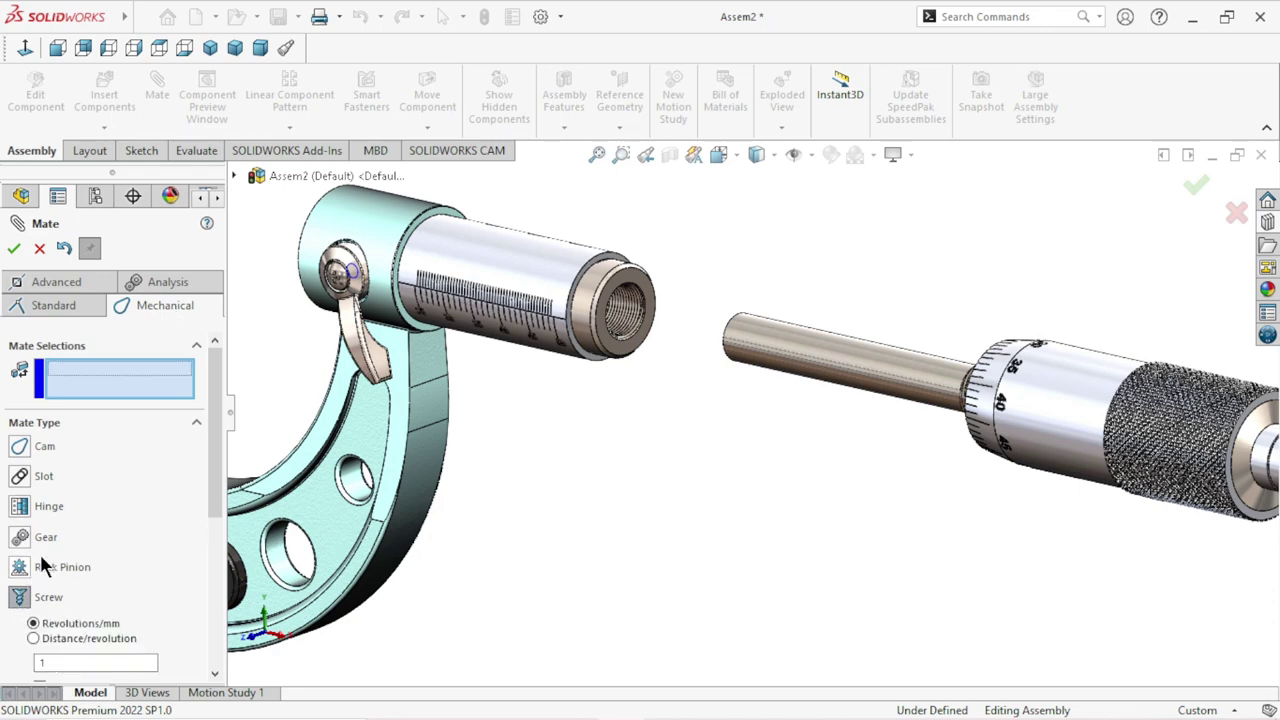
scroll(660, 340, "down", 2)
scroll(667, 325, "down", 3)
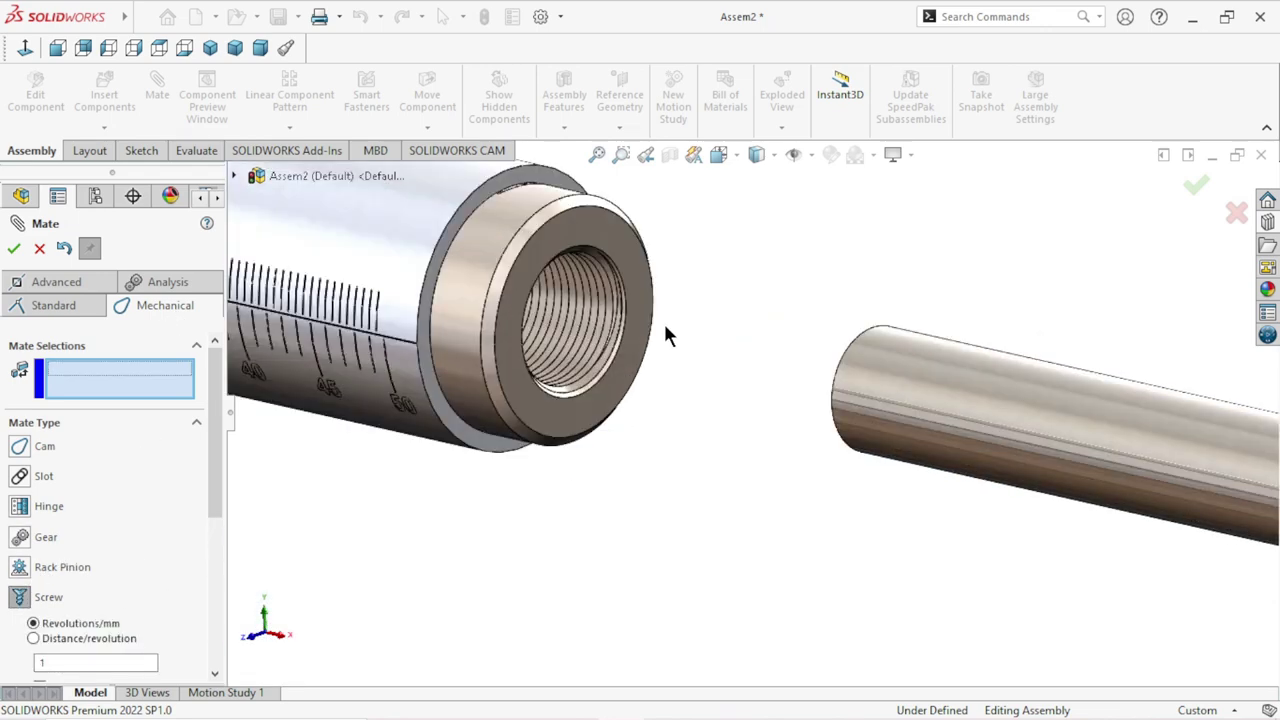
scroll(667, 325, "down", 3)
scroll(667, 325, "down", 2)
middle_click_drag(745, 351, 786, 381)
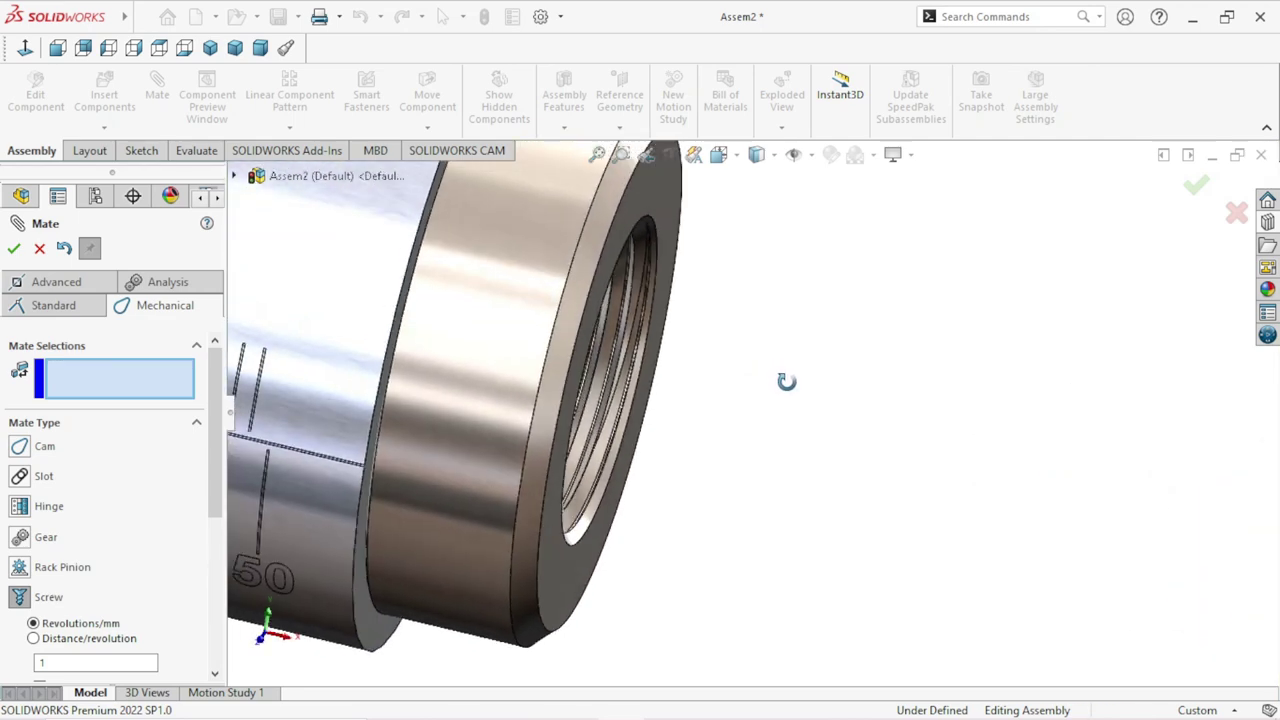
scroll(653, 457, "down", 2)
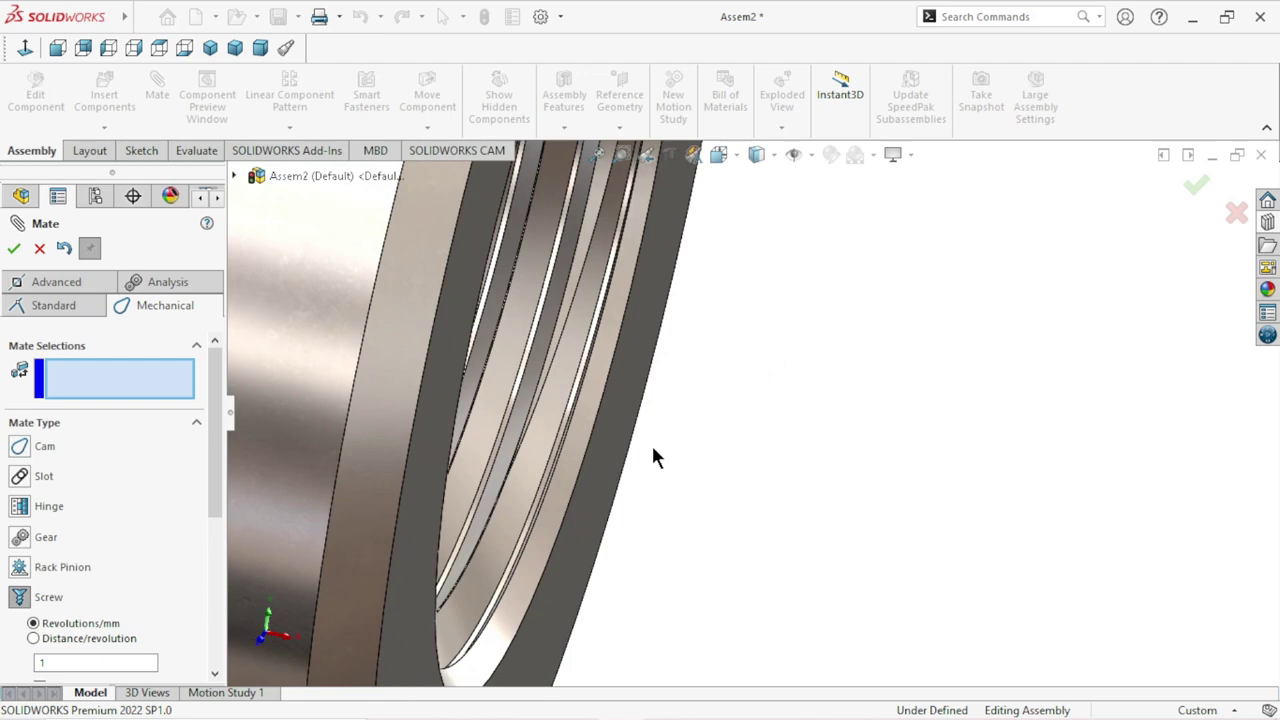
scroll(653, 450, "up", 2)
mouse_move(752, 419)
middle_mouse_down()
mouse_move(737, 417)
mouse_move(766, 471)
mouse_move(766, 411)
mouse_move(697, 397)
middle_mouse_up()
scroll(677, 371, "down", 2)
scroll(770, 362, "down", 2)
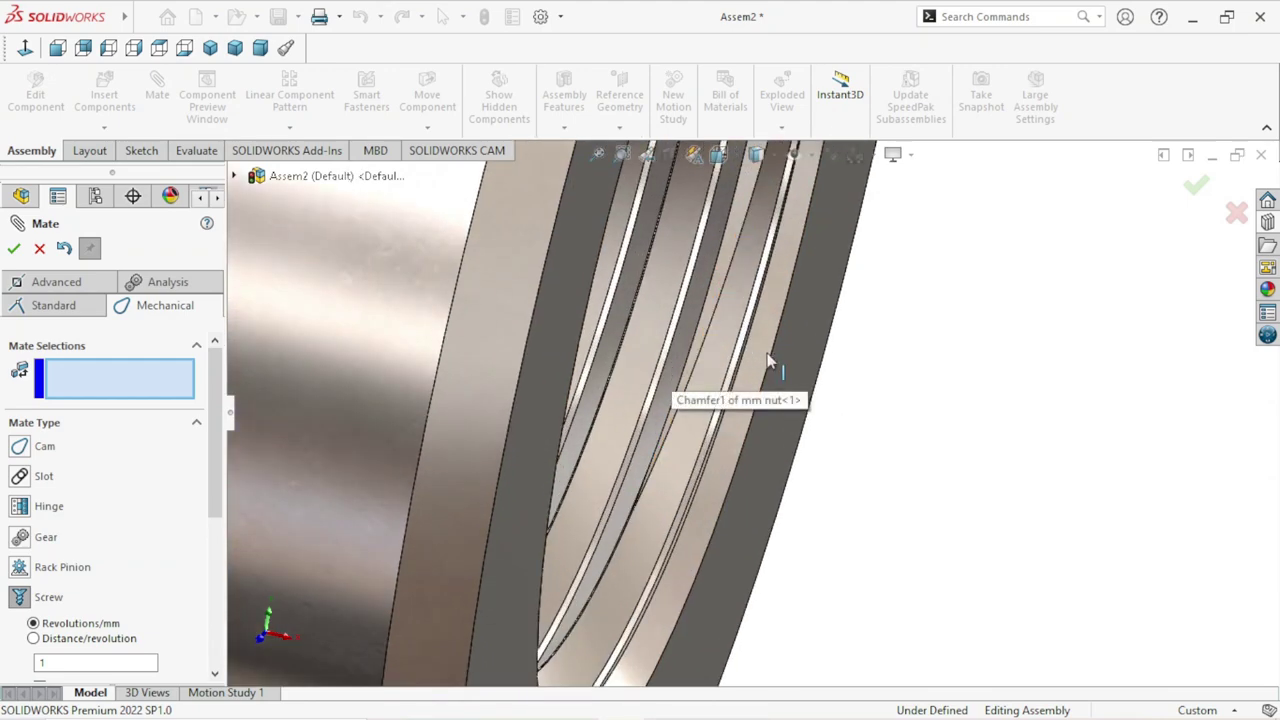
scroll(617, 346, "down", 2)
scroll(666, 331, "down", 3)
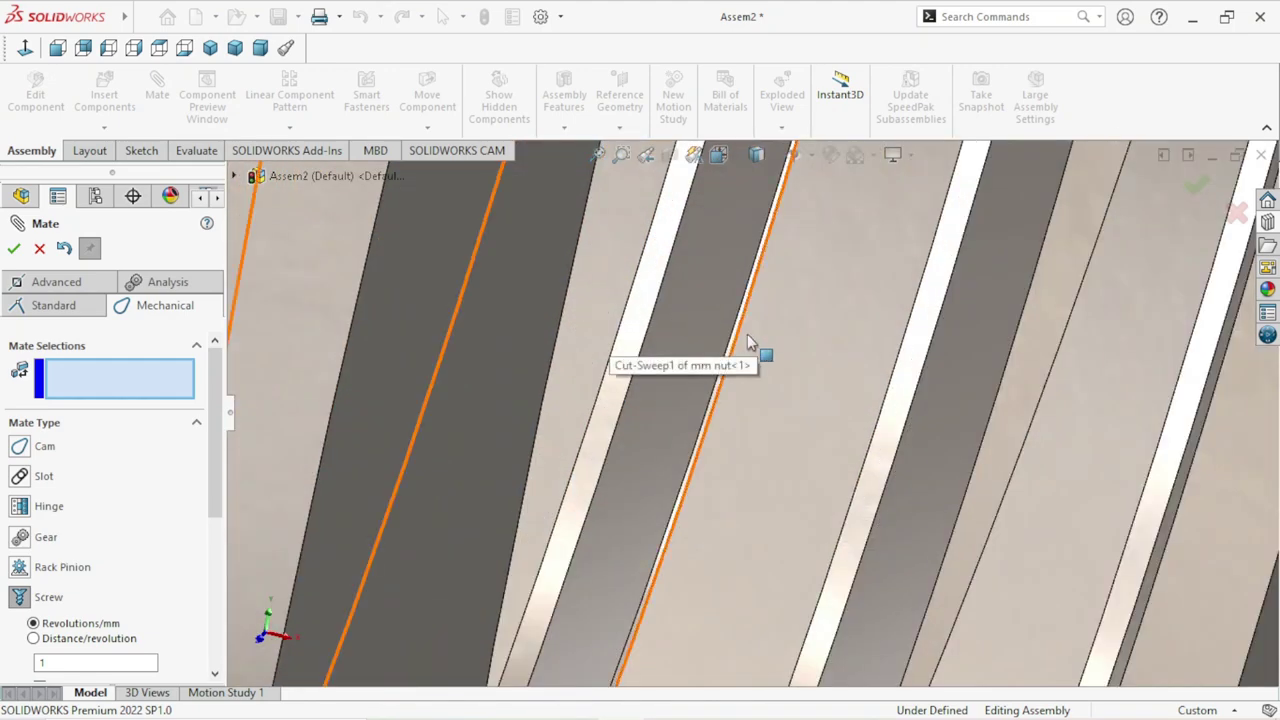
scroll(742, 352, "down", 2)
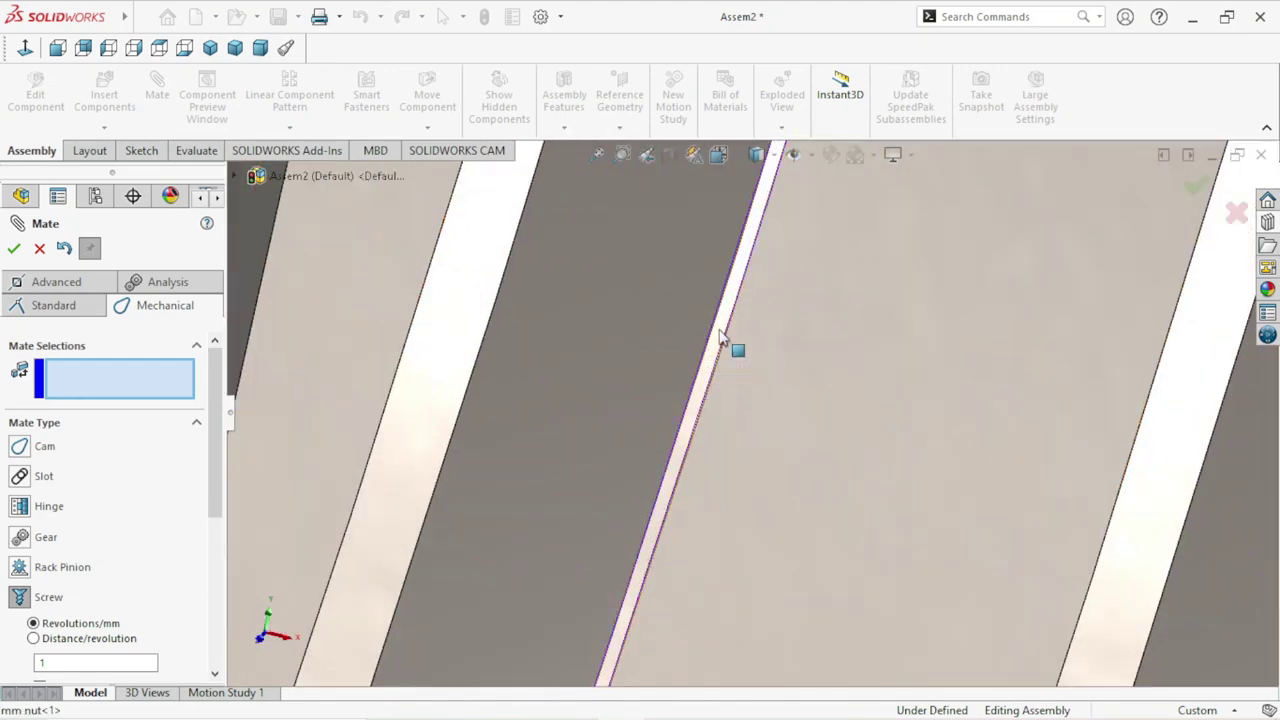
left_click(718, 330)
Add a Circular scale face as the second screw mate face.
scroll(614, 414, "up", 2)
scroll(614, 423, "up", 2)
scroll(614, 434, "up", 2)
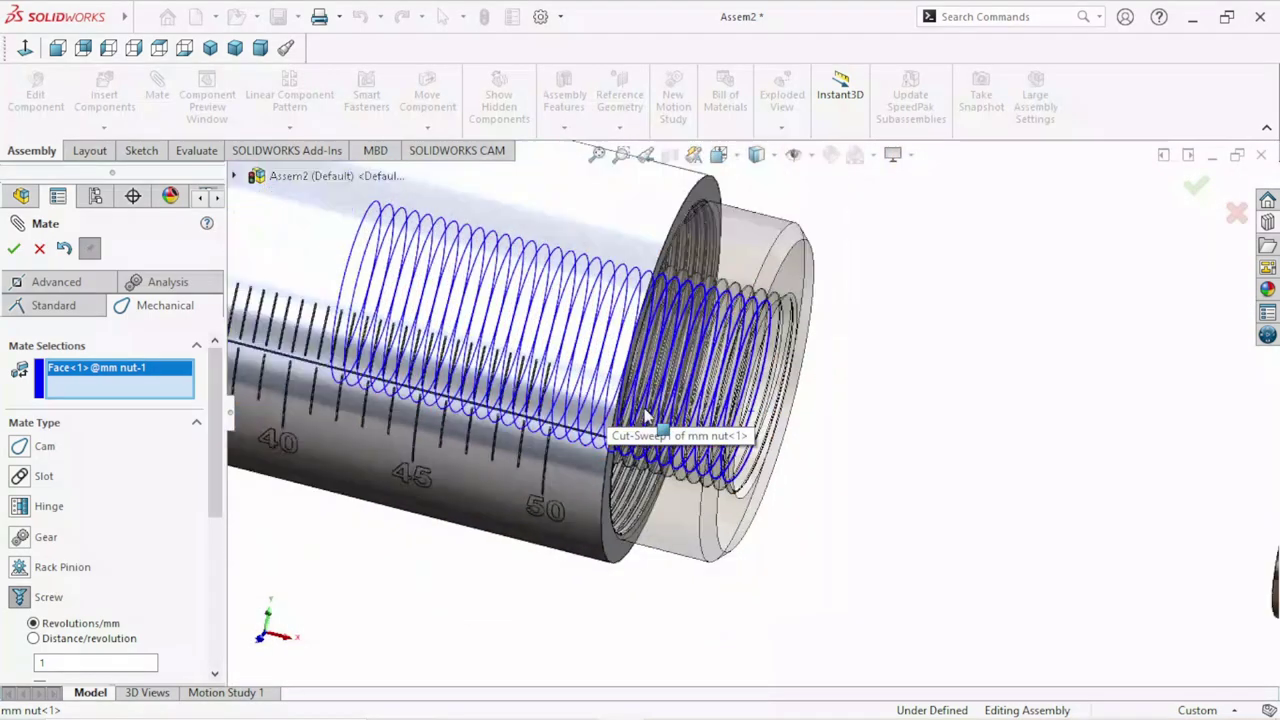
scroll(614, 434, "up", 1)
scroll(866, 462, "up", 3)
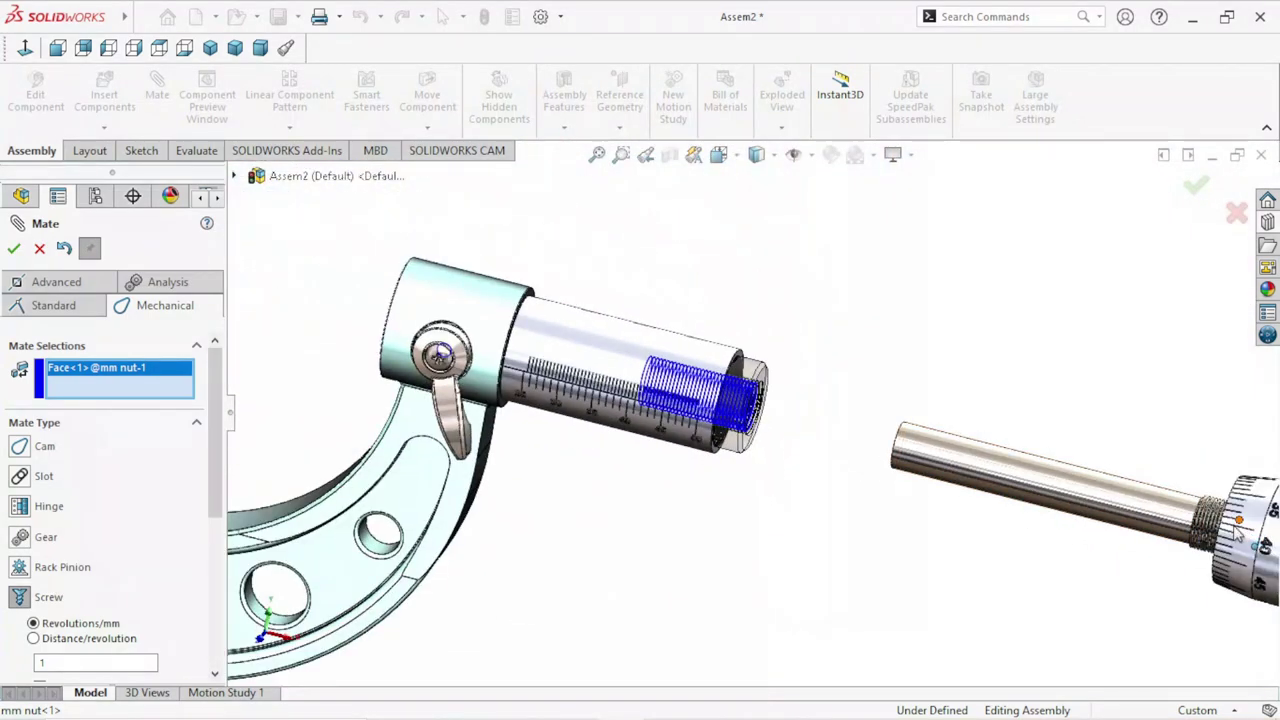
scroll(1195, 560, "down", 3)
scroll(1190, 563, "down", 2)
scroll(902, 393, "down", 3)
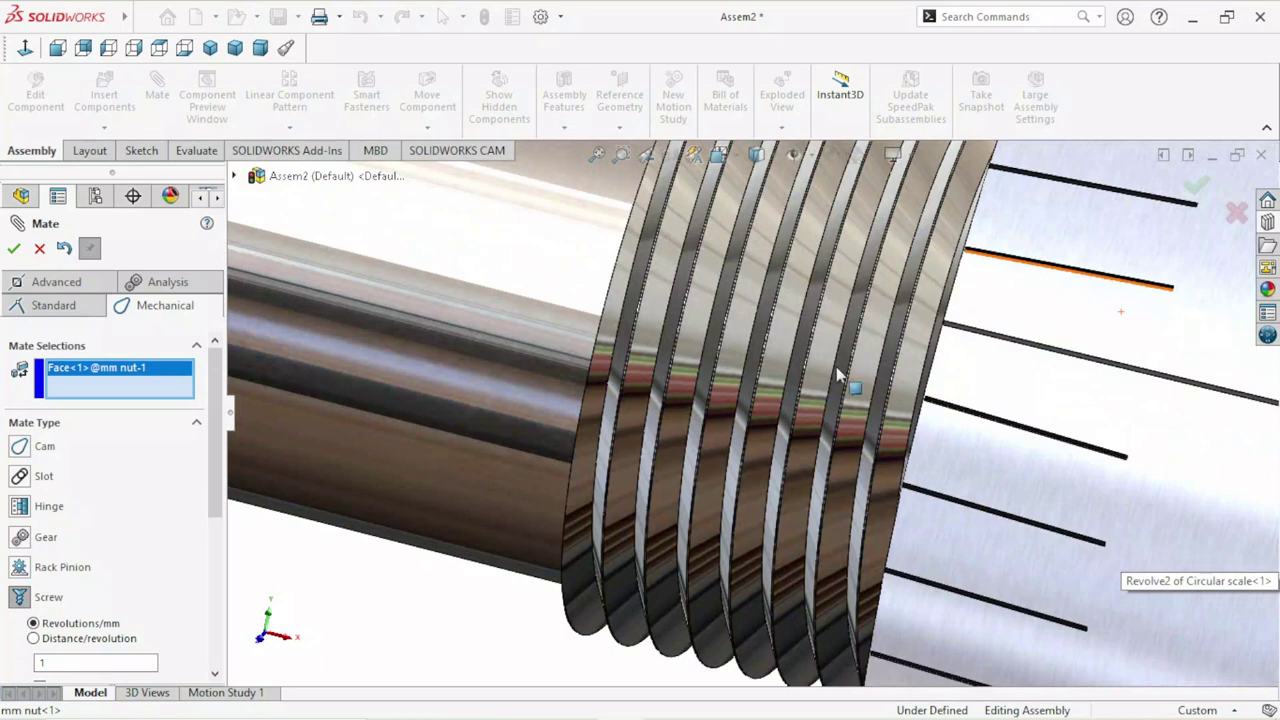
scroll(629, 380, "down", 2)
scroll(560, 372, "down", 2)
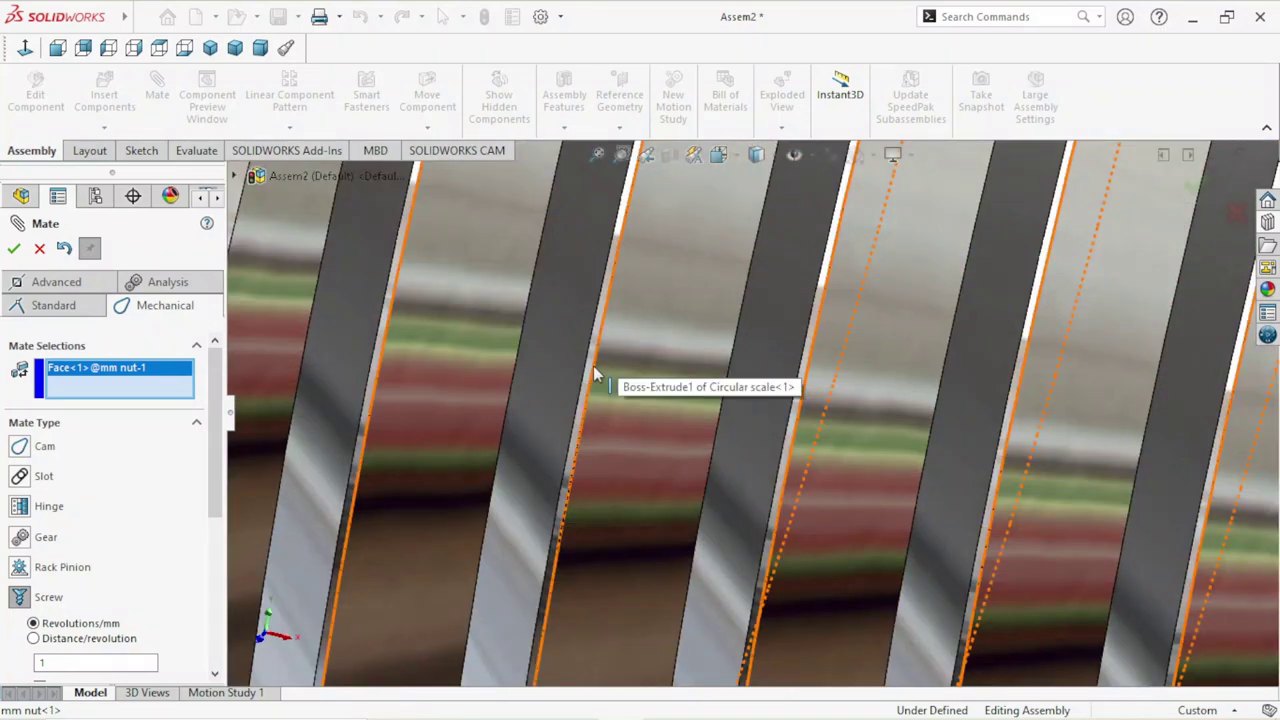
scroll(625, 340, "down", 2)
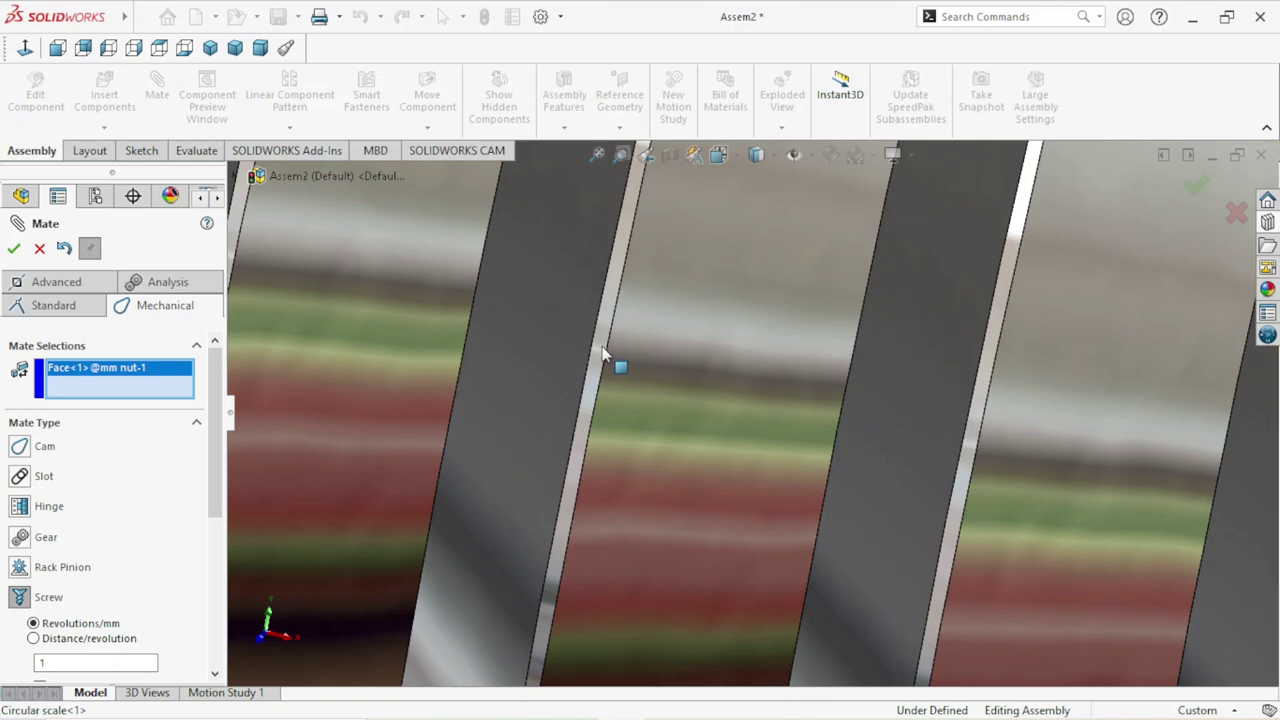
left_click(598, 359)
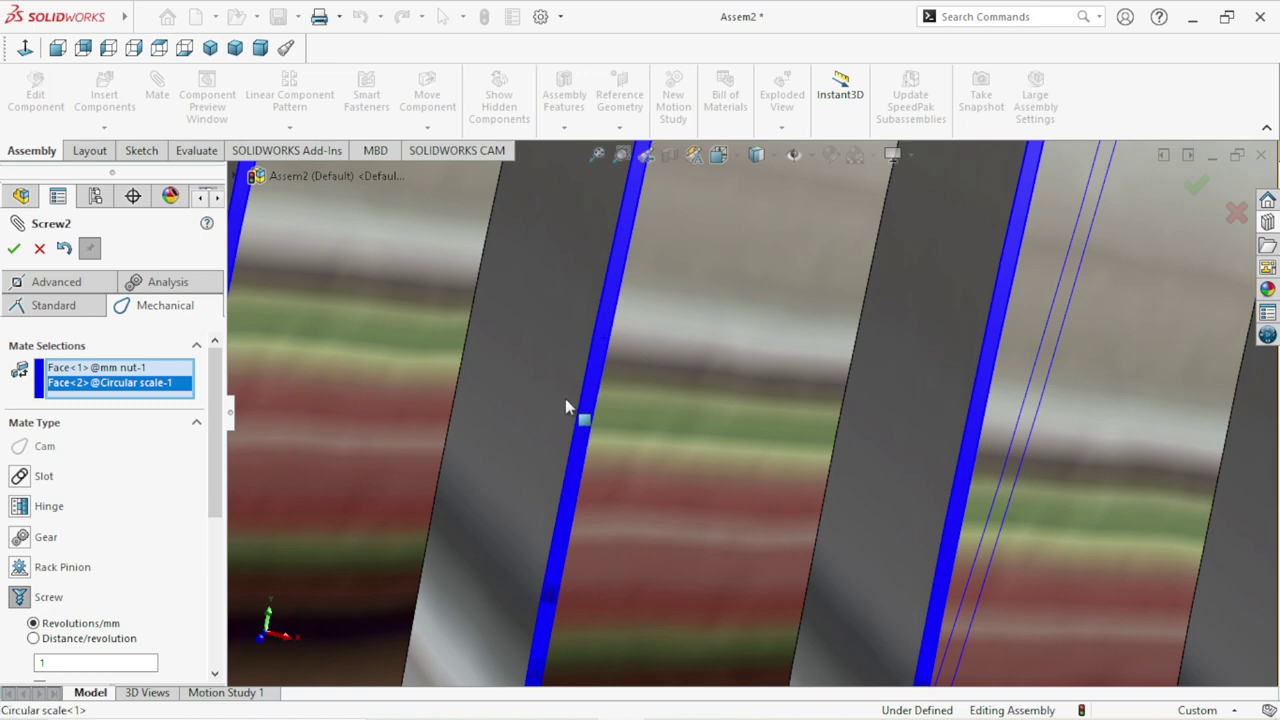
Replace the wrong Circular scale face with the correct one as Face<2>.
left_click(595, 355)
scroll(594, 356, "up", 2)
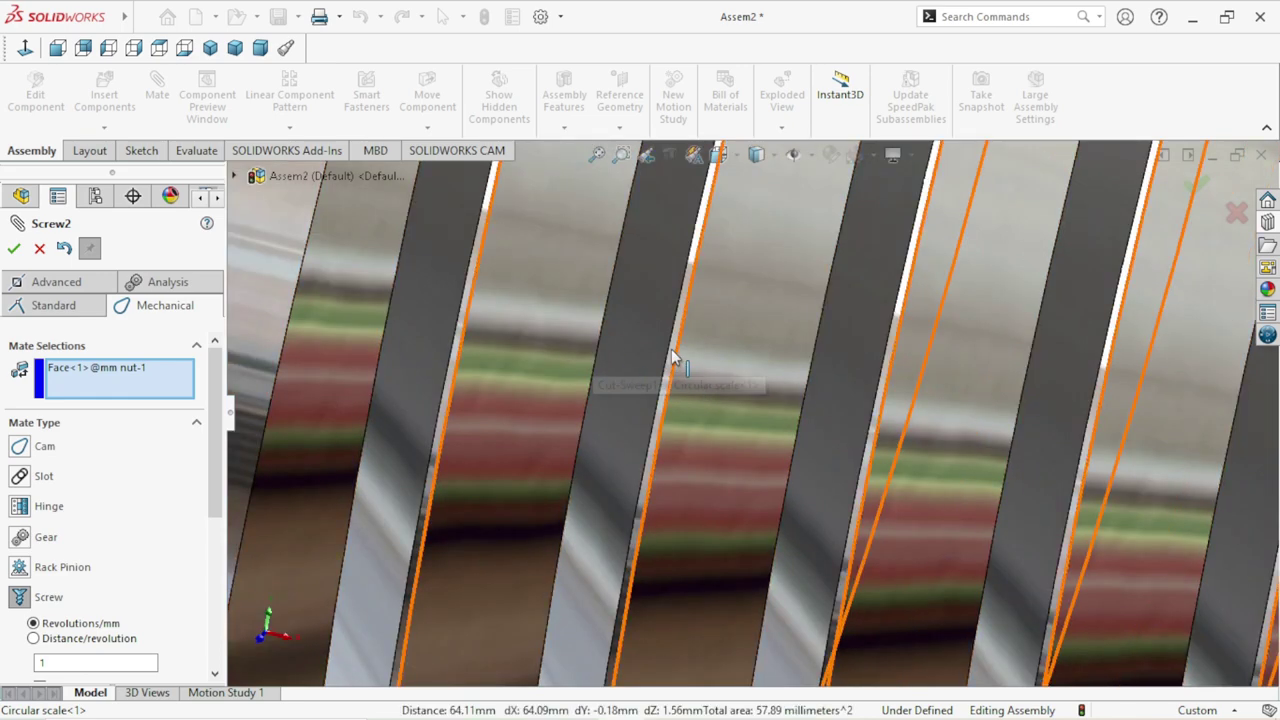
scroll(674, 357, "down", 3)
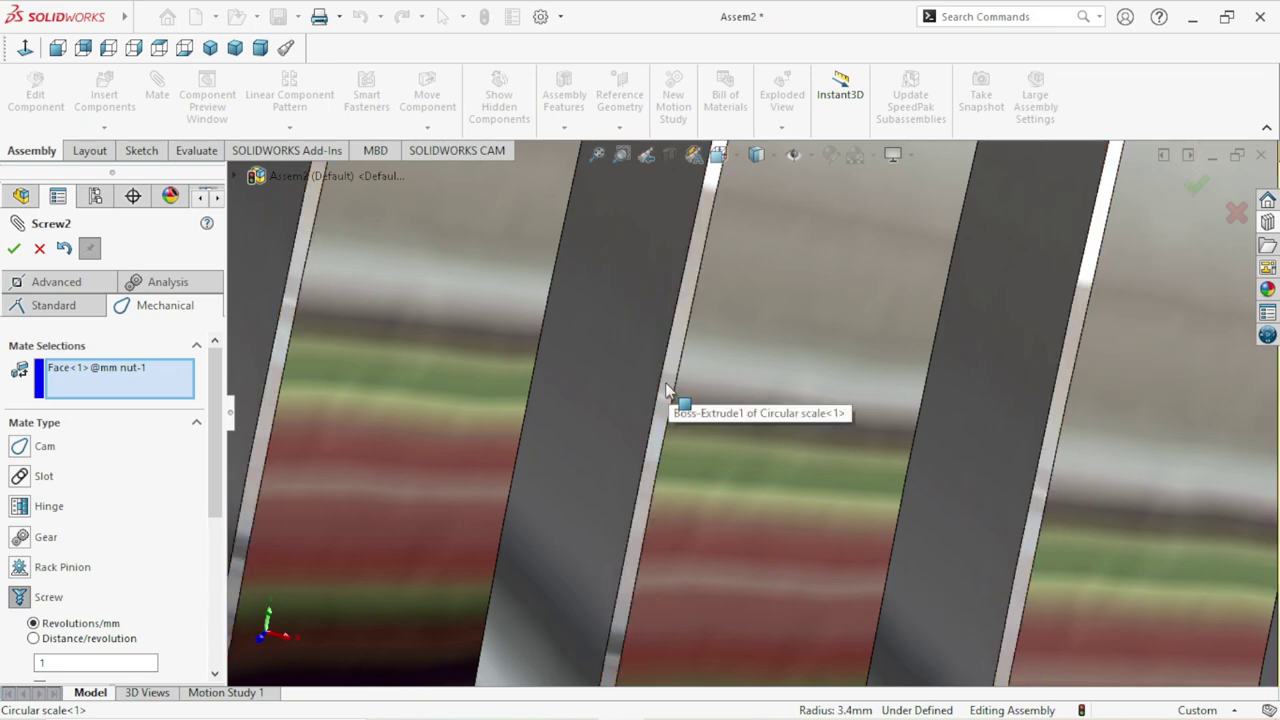
left_click(667, 387)
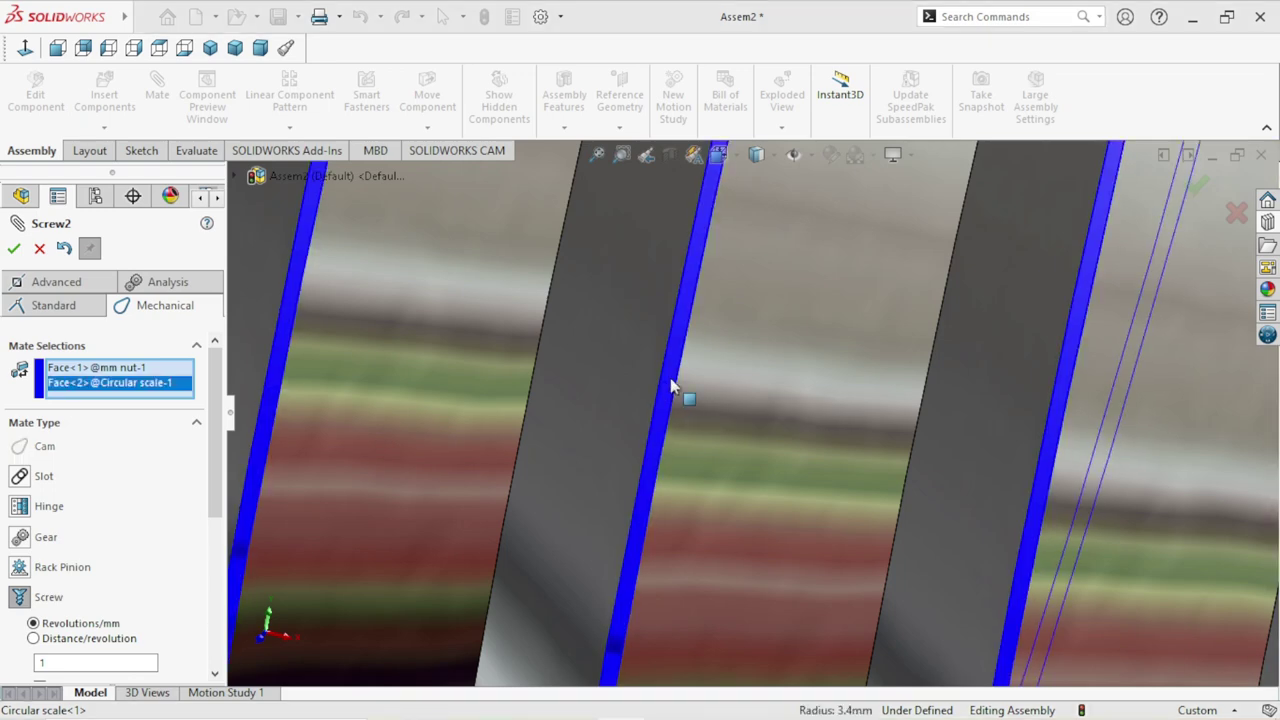
scroll(708, 378, "up", 3)
scroll(712, 400, "up", 3)
scroll(720, 420, "up", 3)
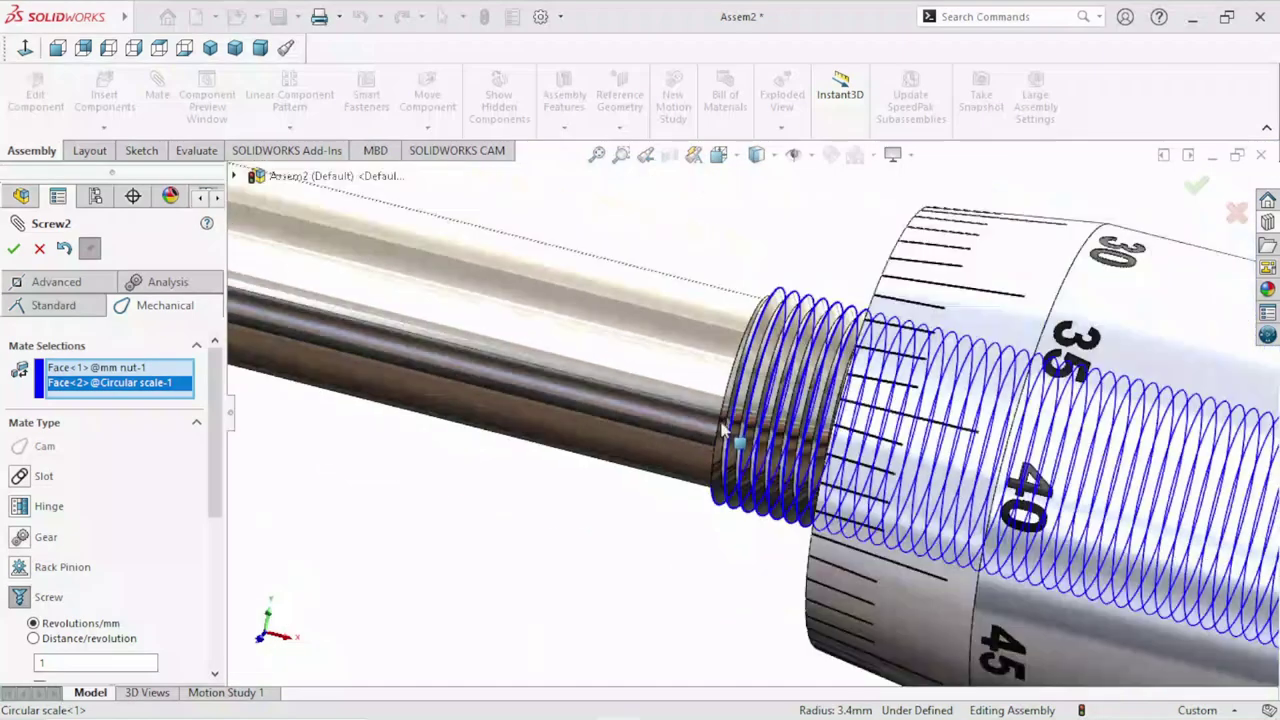
scroll(722, 428, "up", 2)
scroll(720, 430, "up", 2)
scroll(720, 432, "up", 3)
scroll(728, 428, "up", 2)
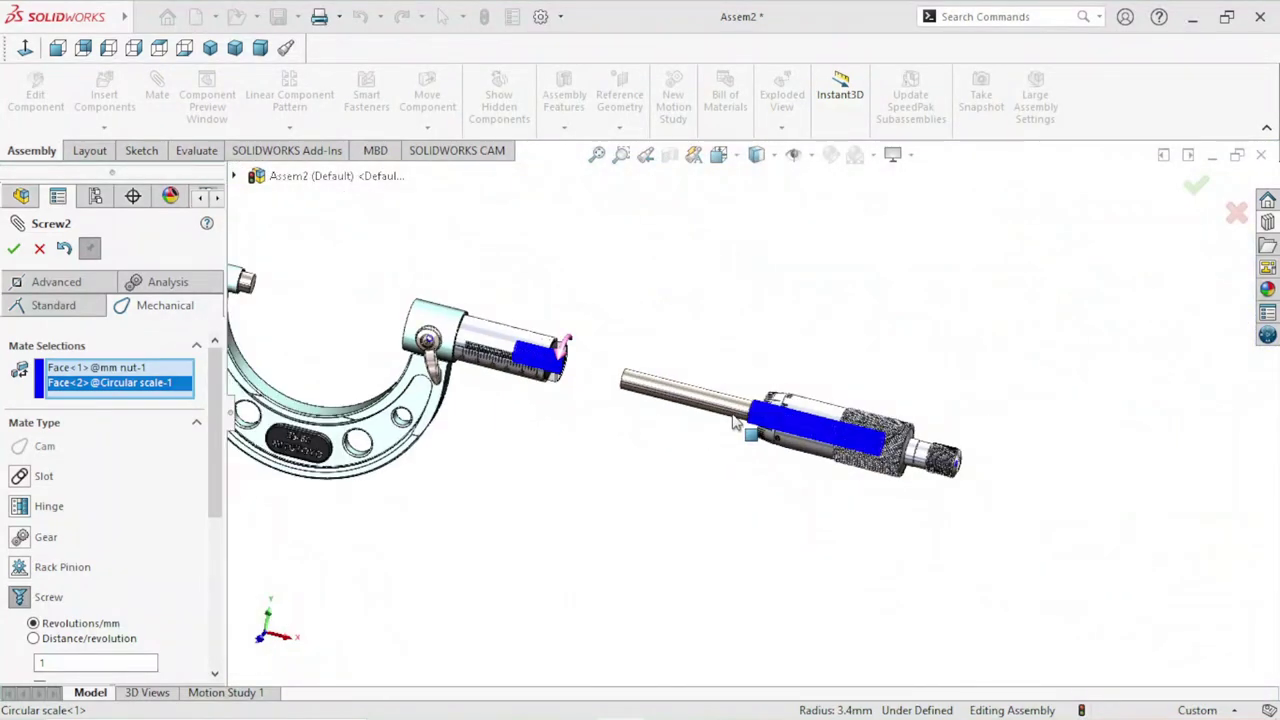
scroll(735, 423, "down", 2)
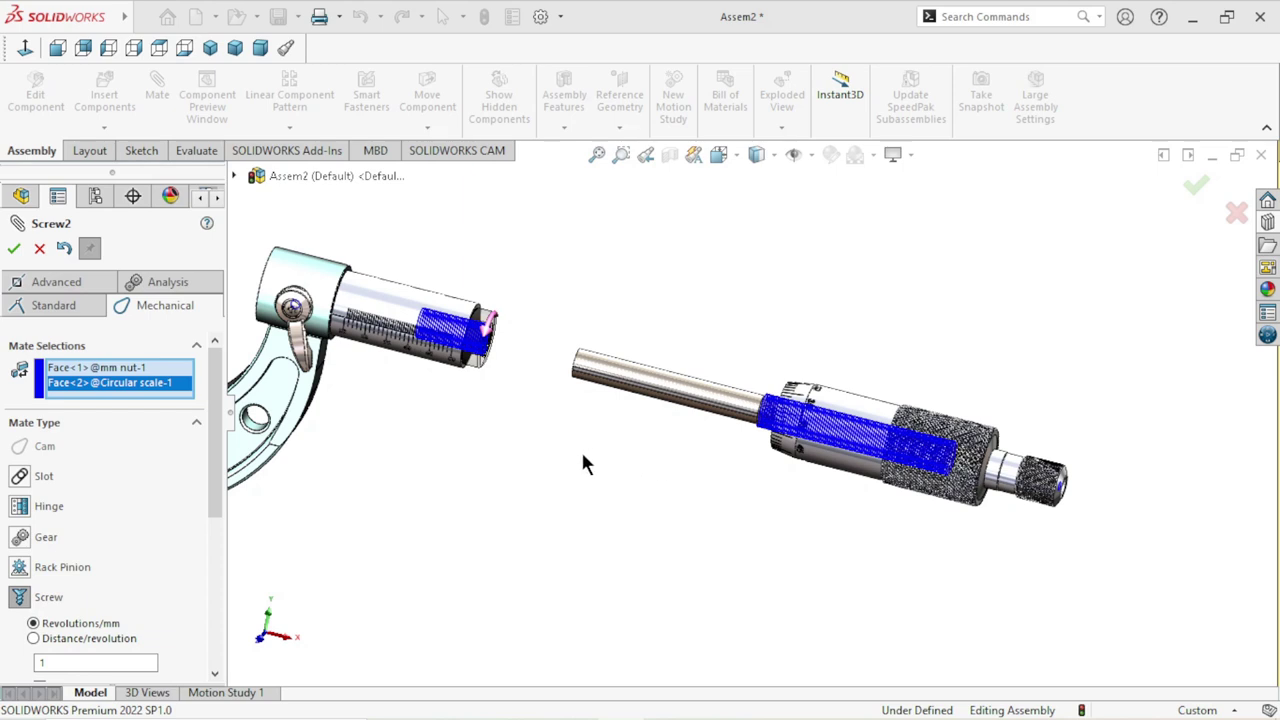
Reverse the screw mate at 0.5 revolutions/mm and add it as Screw4.
key("shift+Left")
key("shift+Left")
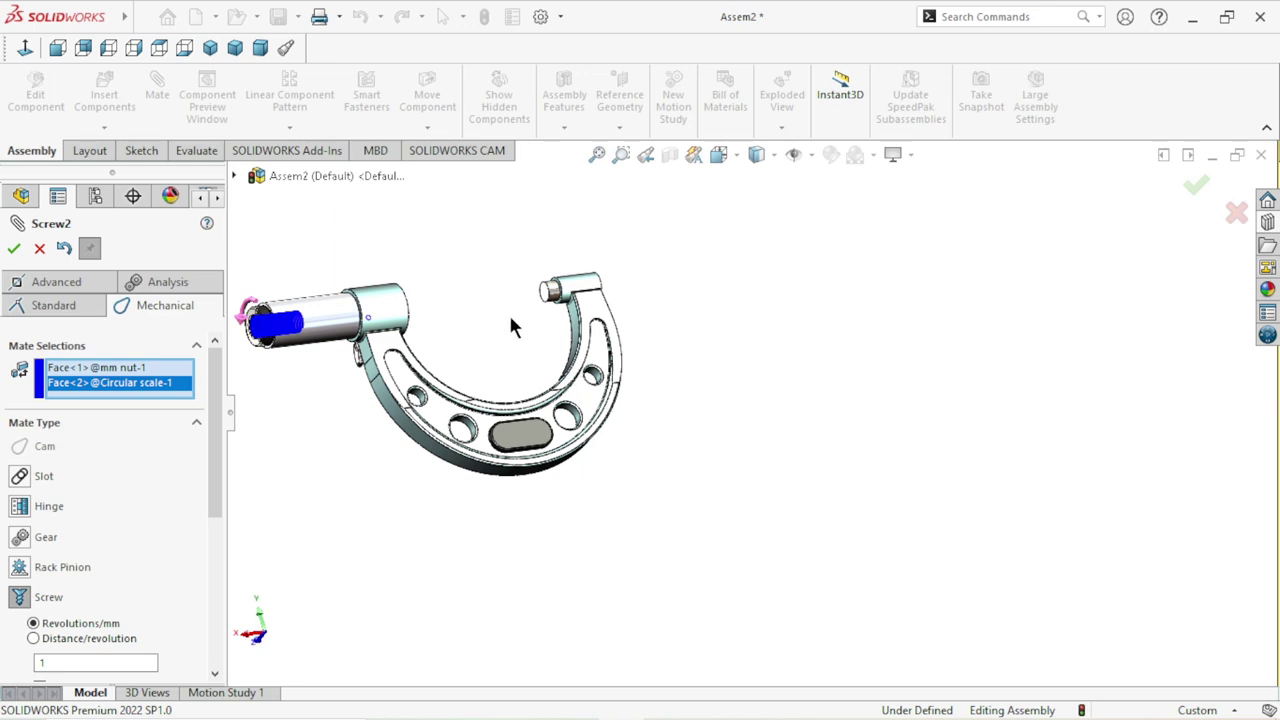
key("shift+Right")
key("shift+Right")
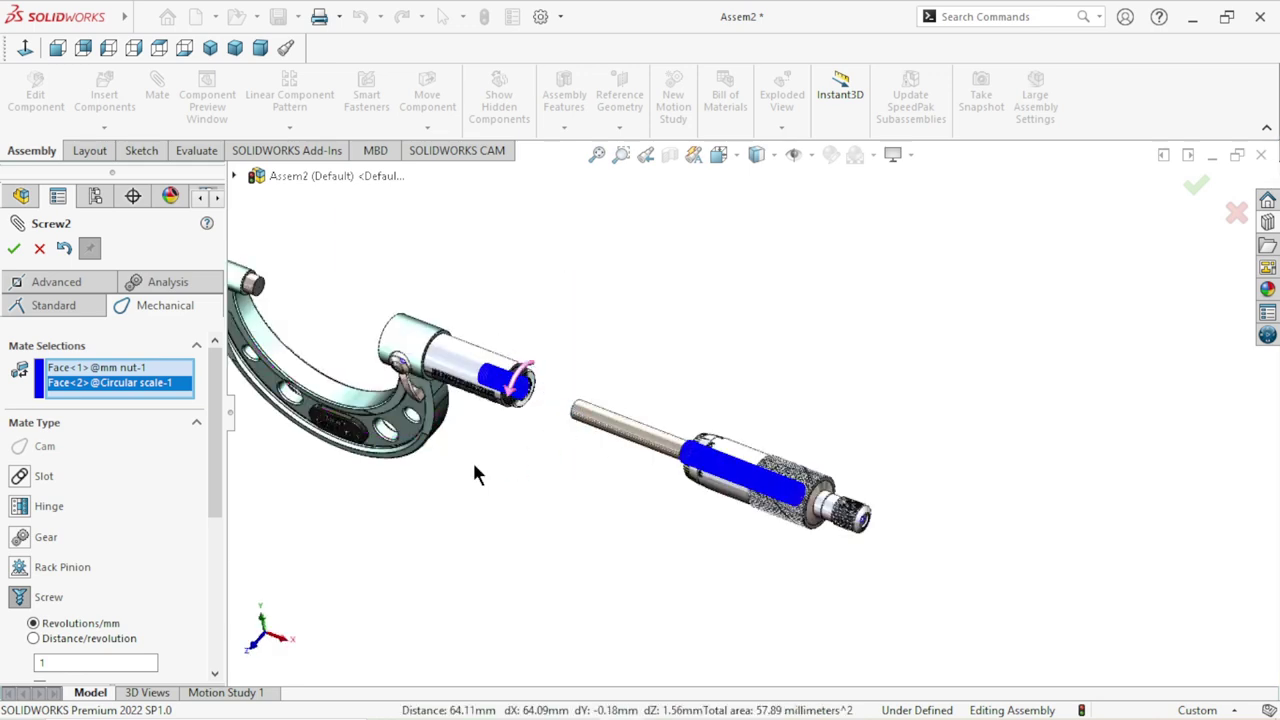
left_click_drag(207, 495, 215, 540)
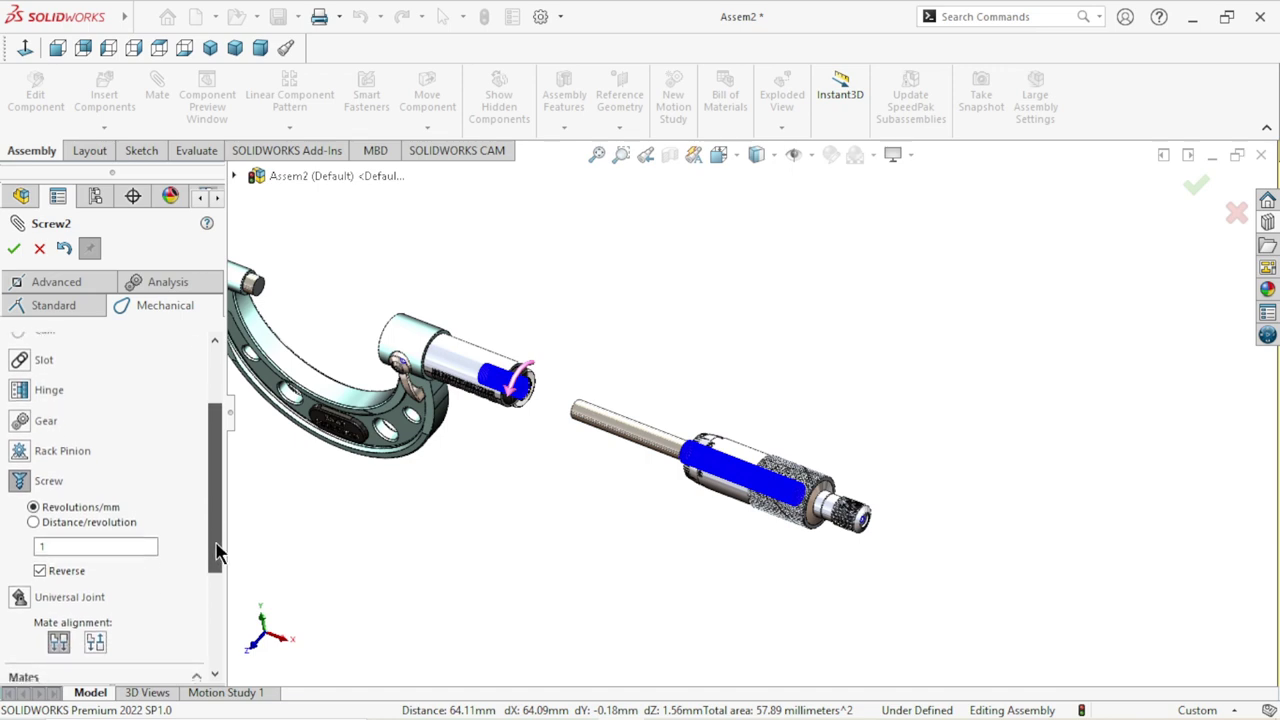
left_click(39, 567)
type("0.5")
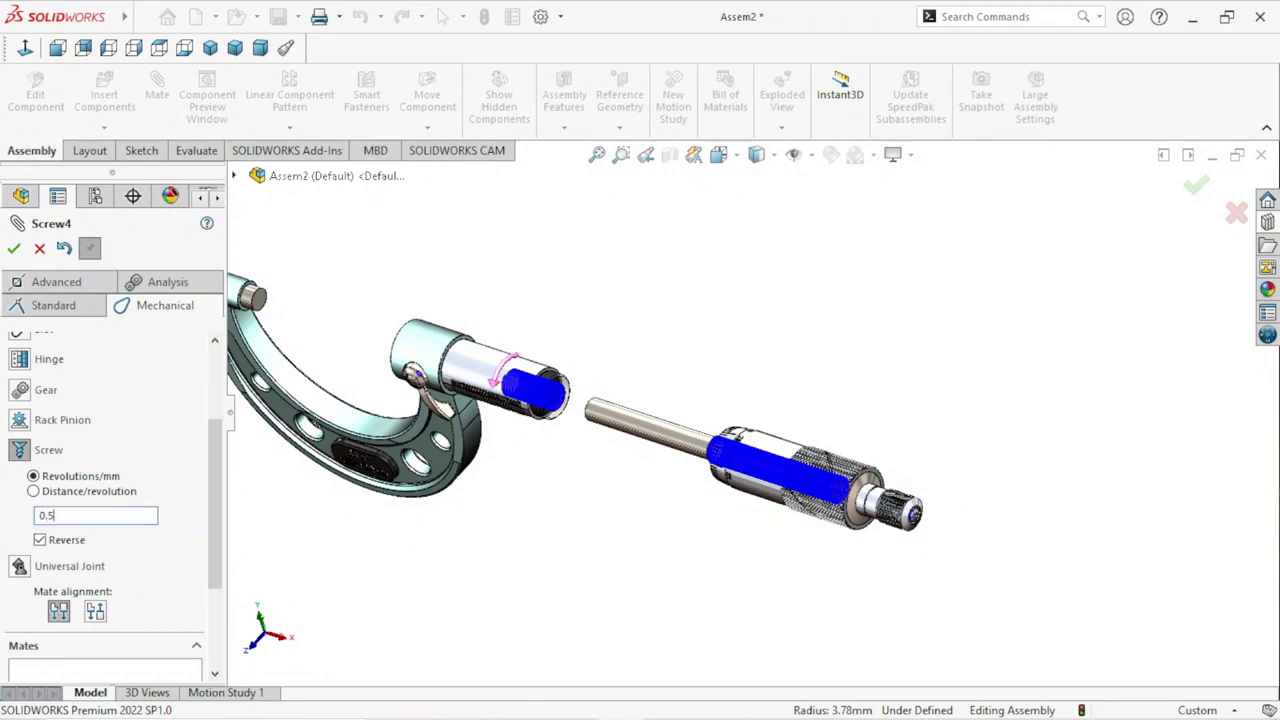
left_click(14, 249)
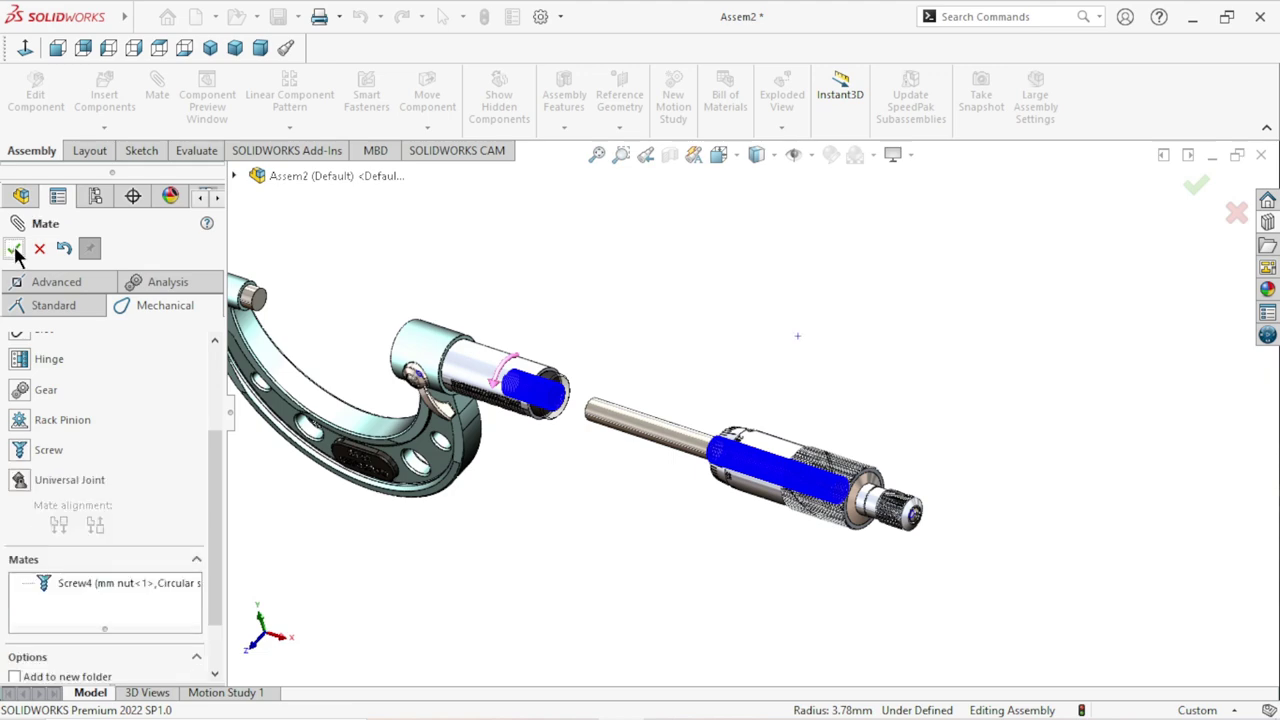
left_click(14, 249)
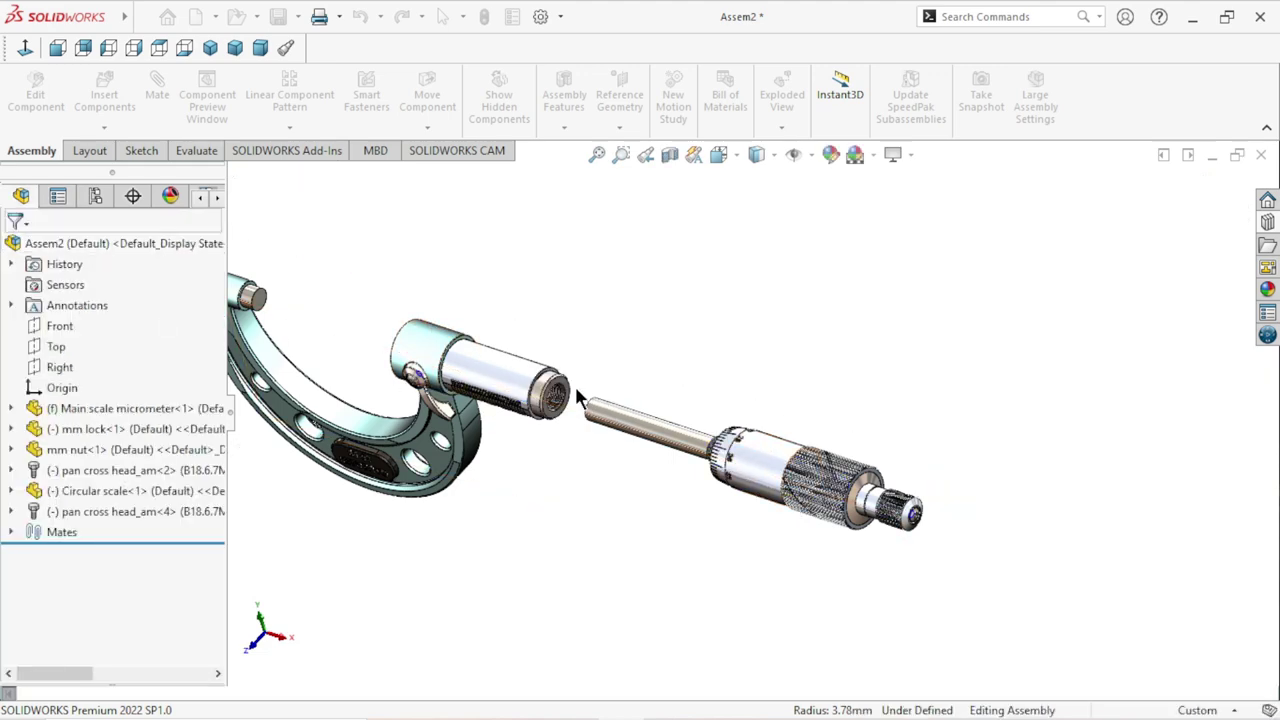
Select the thimble and drag it round to check it screws along the spindle.
scroll(686, 461, "down", 5)
scroll(631, 441, "up", 4)
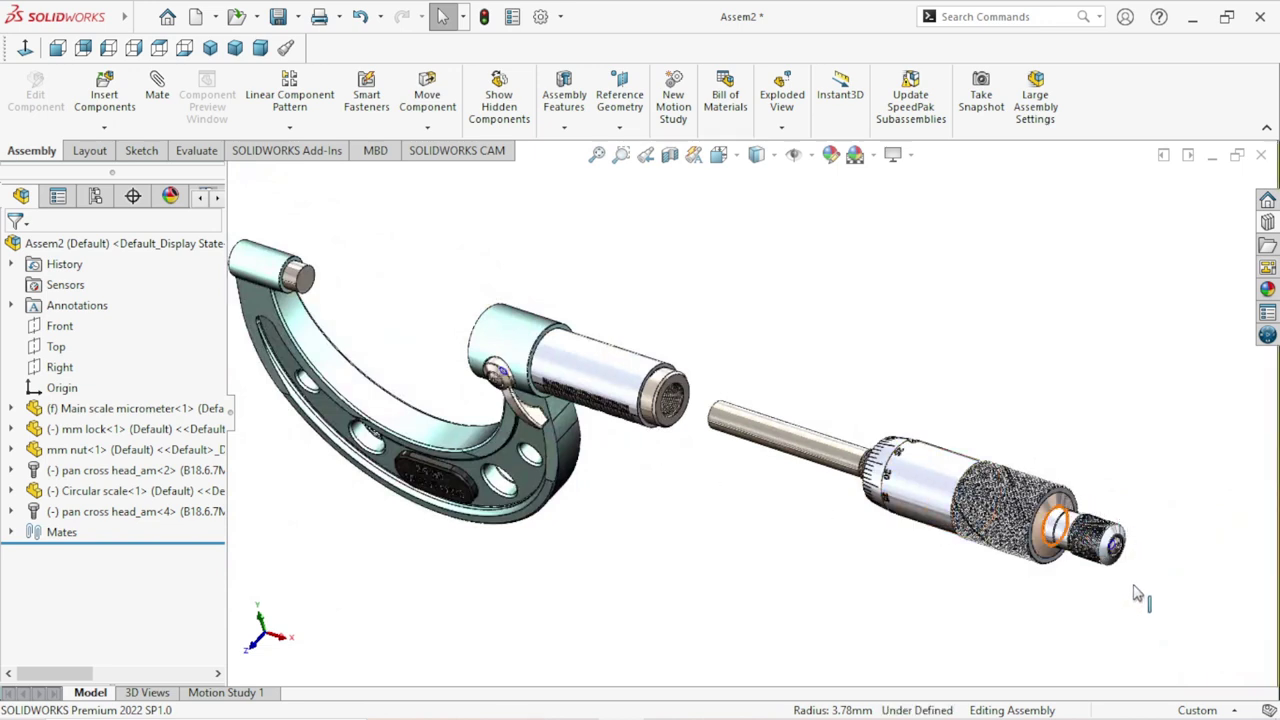
left_click(1115, 540)
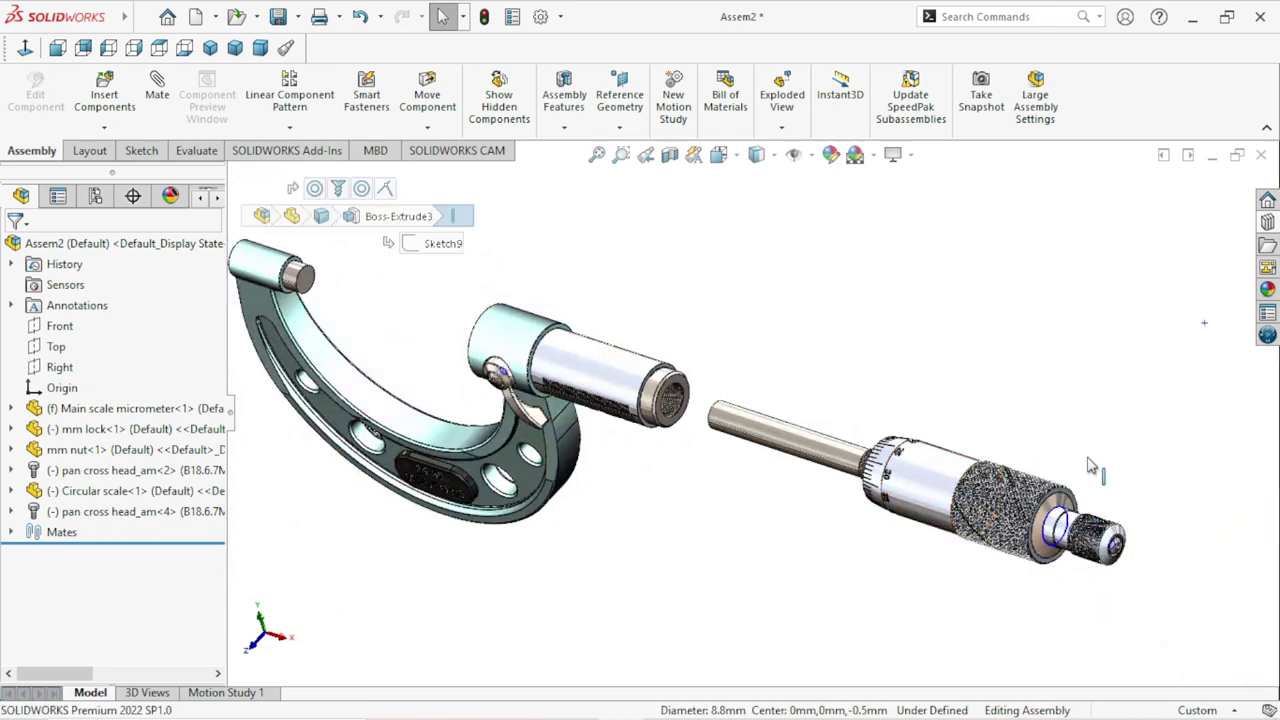
left_click_drag(1091, 465, 1078, 522)
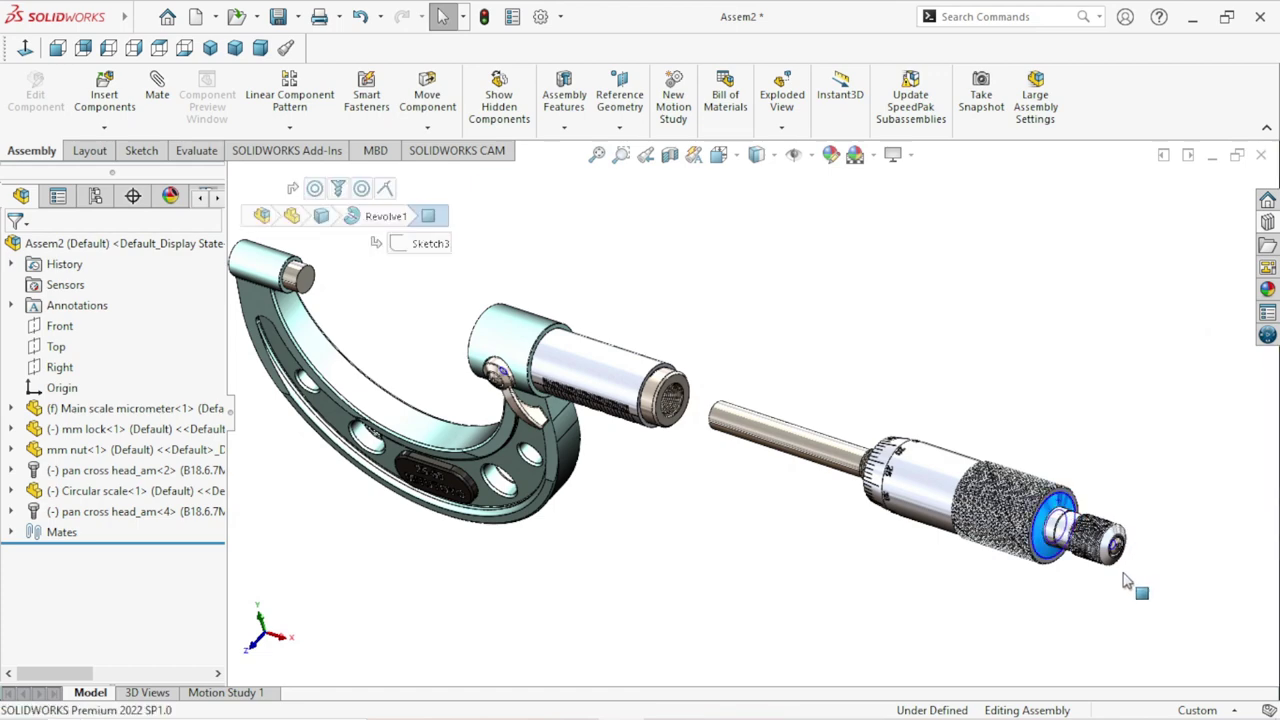
mouse_move(1120, 588)
left_mouse_down()
mouse_move(999, 368)
mouse_move(1011, 527)
mouse_move(1006, 354)
mouse_move(1136, 537)
mouse_move(1014, 449)
mouse_move(945, 470)
mouse_move(1074, 429)
mouse_move(651, 340)
mouse_move(980, 354)
mouse_move(1183, 543)
mouse_move(1088, 540)
left_mouse_up()
Orbit the micrometer, clear the Circular scale selection and pick the thimble's end chamfer.
scroll(1070, 543, "up", 3)
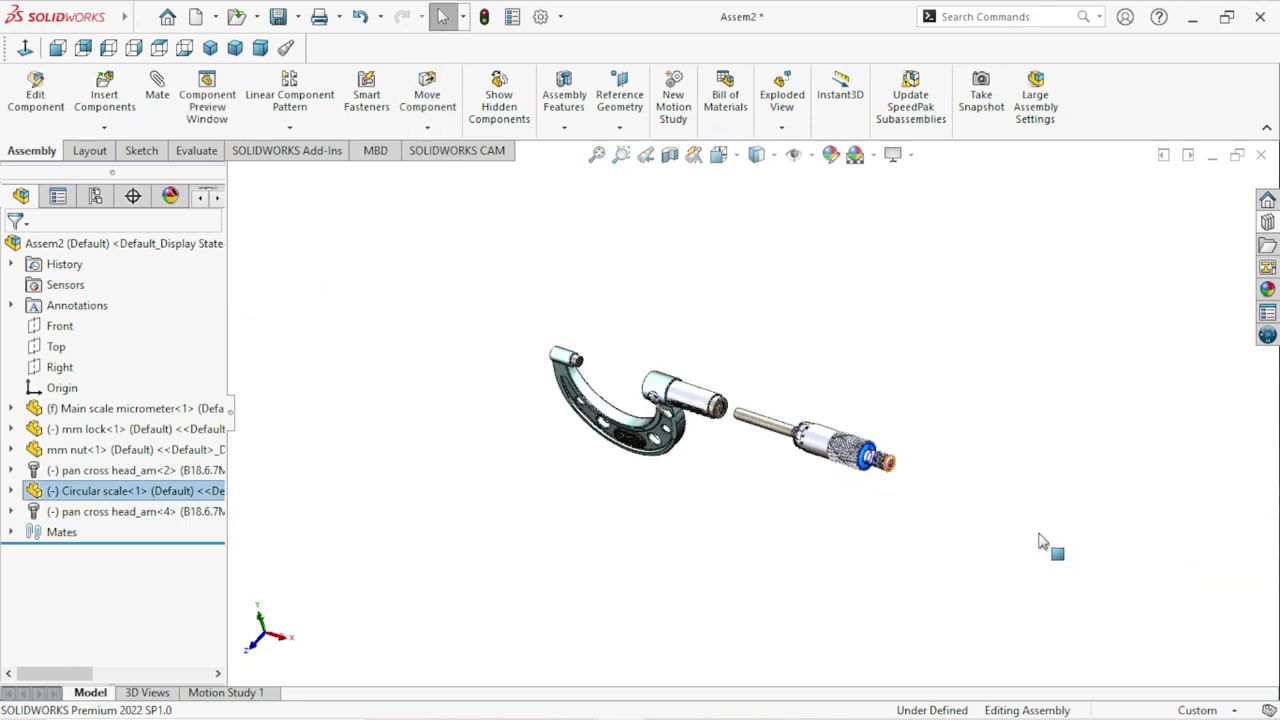
mouse_move(1043, 543)
middle_mouse_down()
mouse_move(886, 384)
mouse_move(954, 349)
mouse_move(846, 400)
mouse_move(922, 492)
mouse_move(849, 646)
mouse_move(883, 710)
mouse_move(800, 600)
mouse_move(700, 400)
mouse_move(894, 297)
mouse_move(783, 266)
mouse_move(846, 342)
mouse_move(834, 240)
mouse_move(834, 280)
mouse_move(880, 320)
mouse_move(887, 275)
mouse_move(903, 337)
middle_mouse_up()
scroll(766, 408, "down", 5)
scroll(766, 408, "up", 5)
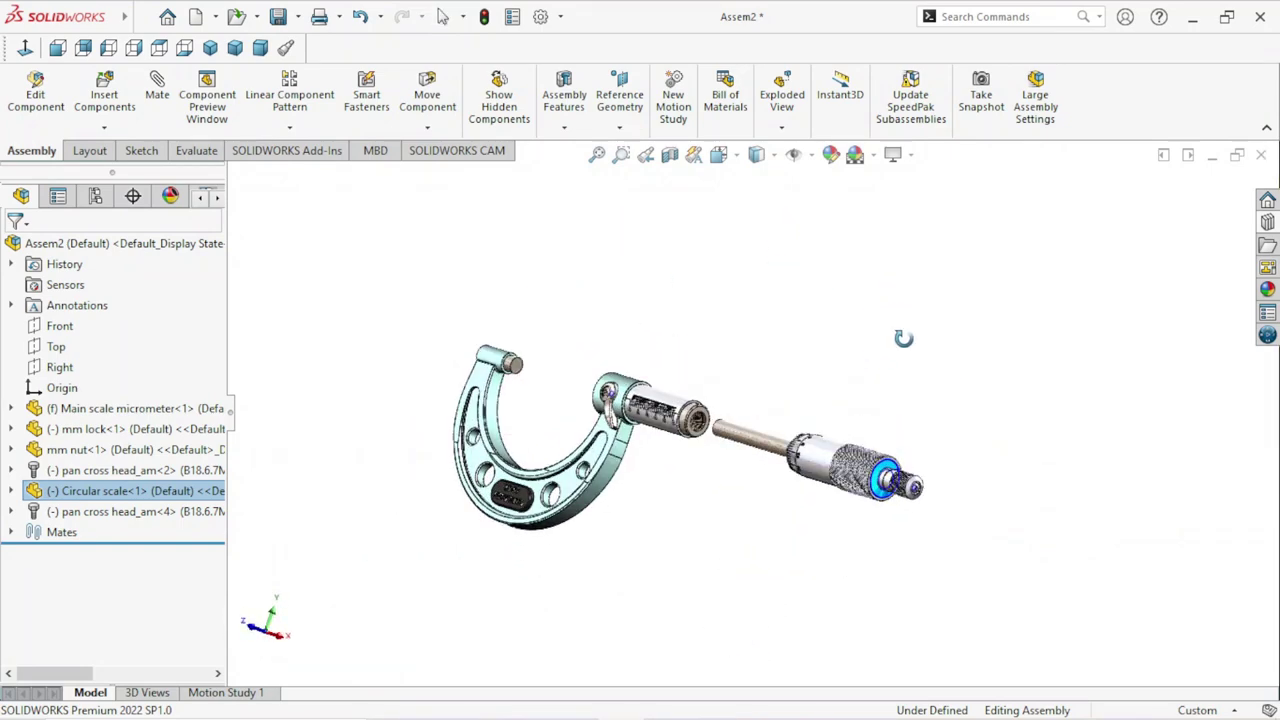
left_click(994, 543)
scroll(875, 505, "down", 2)
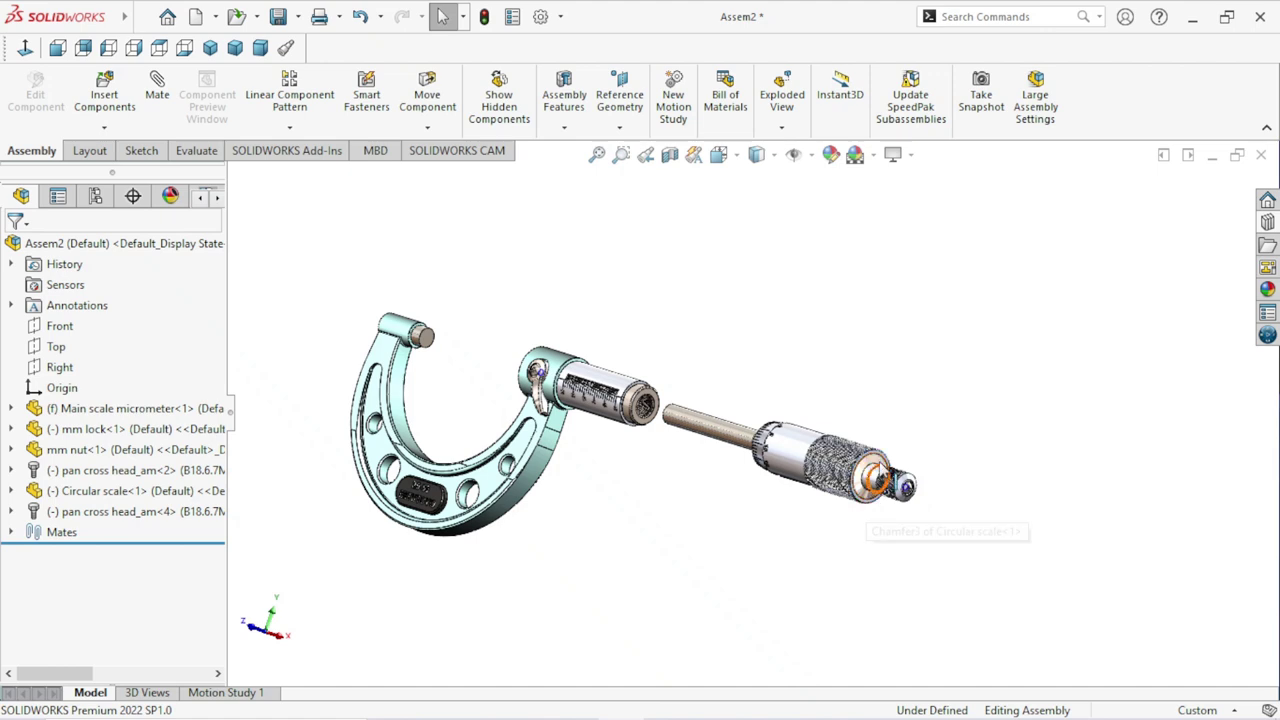
left_click(880, 482)
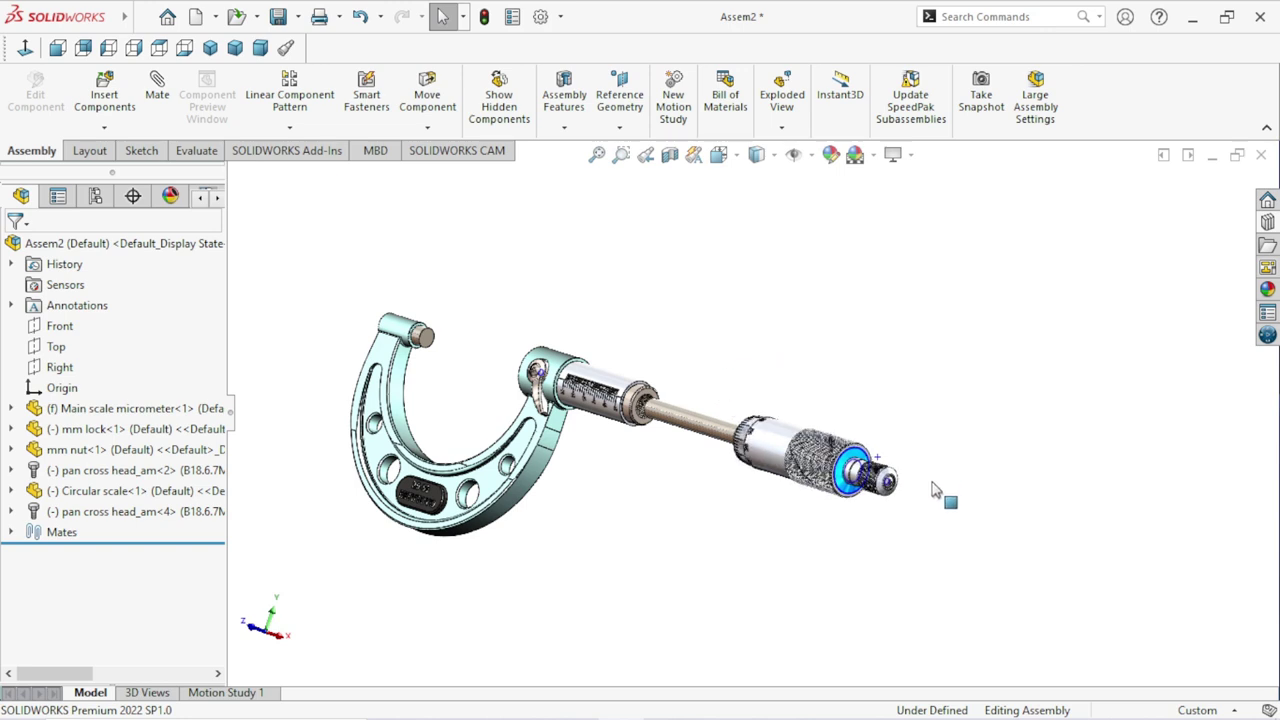
Wind the Circular scale thimble toward the frame until it covers most of the barrel graduations.
left_click_drag(762, 447, 899, 432)
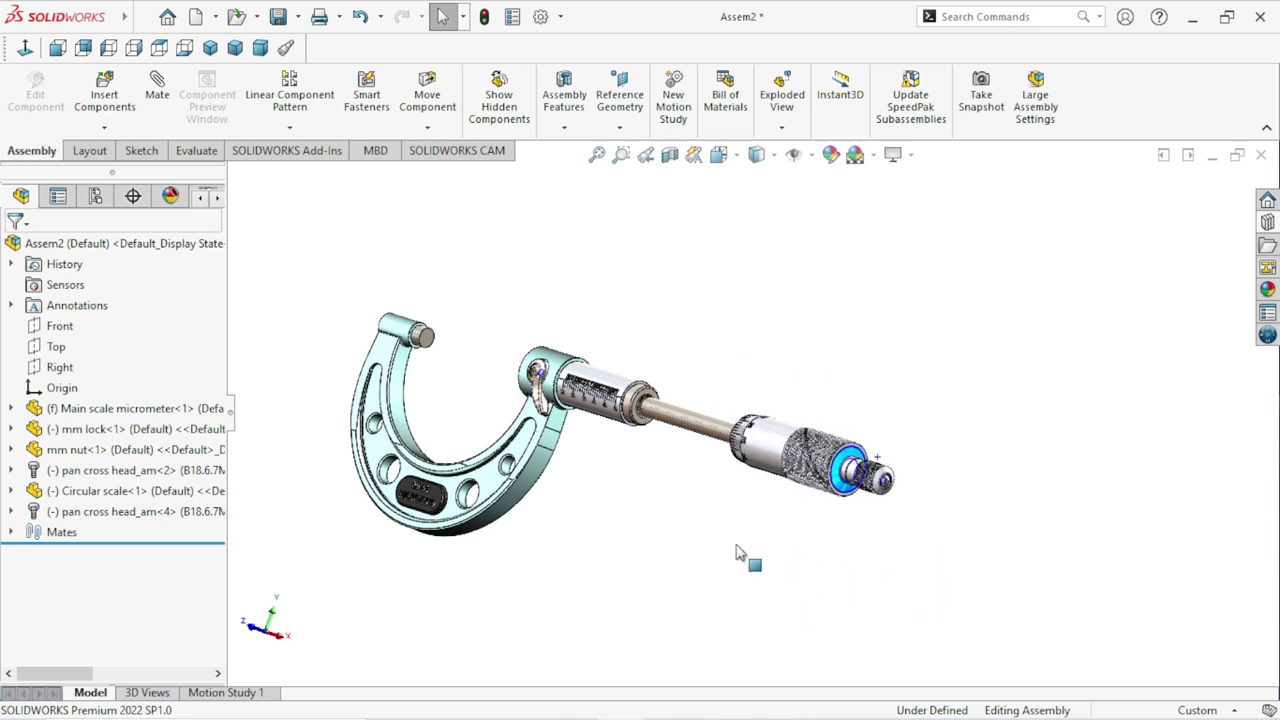
left_click_drag(903, 367, 879, 285)
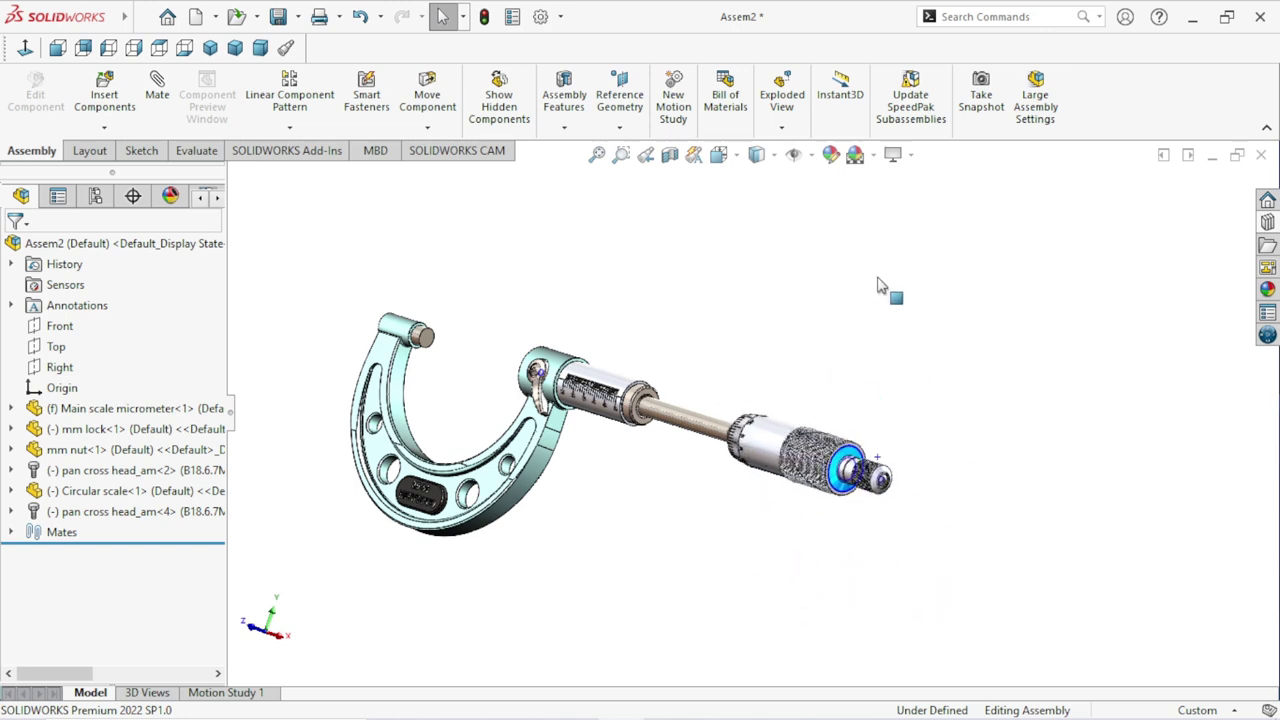
mouse_move(797, 372)
left_mouse_down()
mouse_move(900, 494)
mouse_move(862, 537)
mouse_move(726, 294)
mouse_move(771, 509)
mouse_move(718, 372)
mouse_move(949, 377)
mouse_move(949, 466)
mouse_move(801, 524)
left_mouse_up()
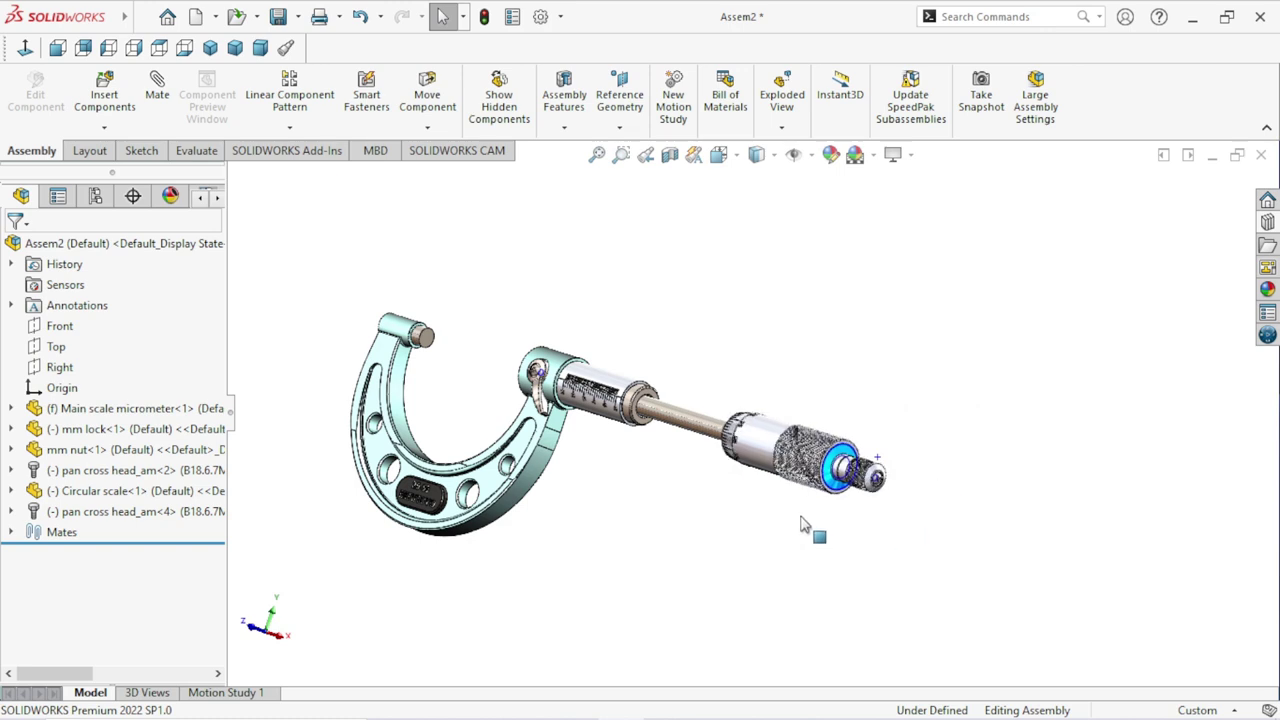
mouse_move(855, 365)
left_mouse_down()
mouse_move(837, 557)
mouse_move(771, 337)
mouse_move(877, 543)
mouse_move(760, 337)
left_mouse_up()
left_click(797, 487)
scroll(797, 487, "down", 3)
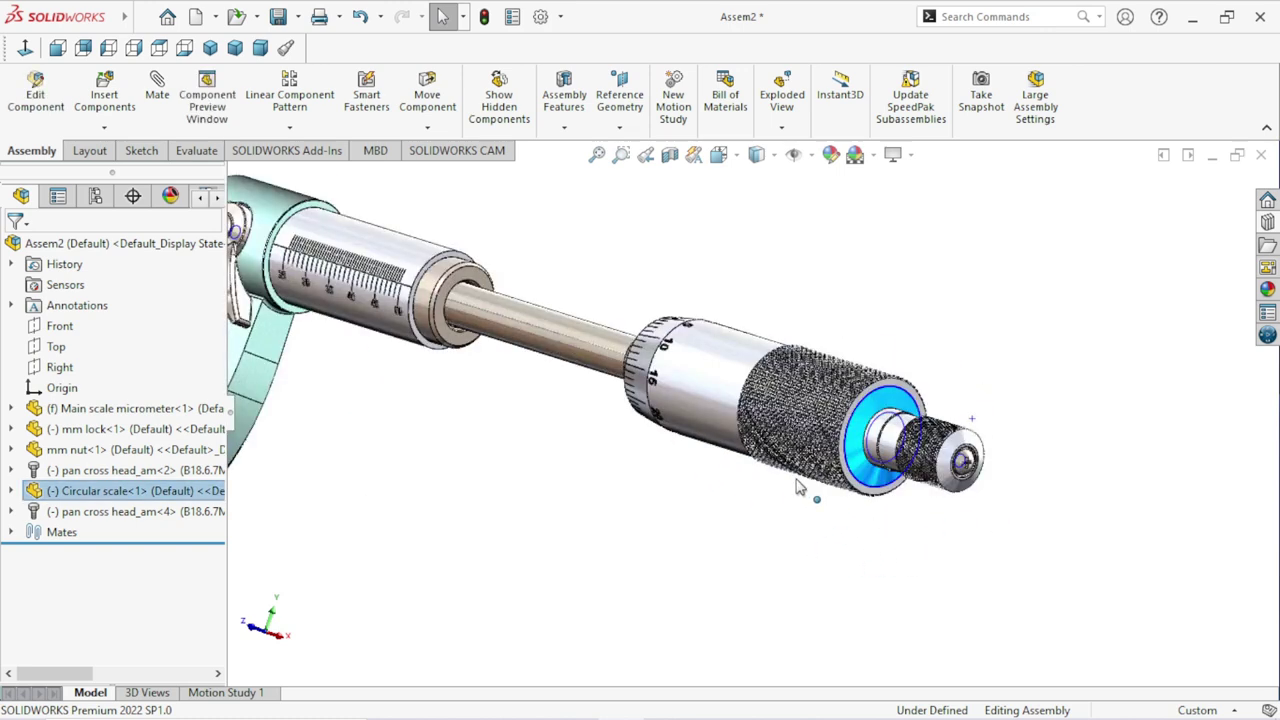
mouse_move(877, 423)
left_mouse_down()
mouse_move(931, 523)
mouse_move(1036, 484)
mouse_move(1057, 449)
mouse_move(1006, 528)
mouse_move(967, 320)
mouse_move(914, 563)
mouse_move(934, 334)
mouse_move(969, 560)
mouse_move(848, 330)
mouse_move(934, 549)
mouse_move(897, 314)
mouse_move(966, 557)
mouse_move(955, 350)
mouse_move(1014, 377)
mouse_move(968, 426)
mouse_move(842, 500)
mouse_move(857, 514)
mouse_move(983, 400)
mouse_move(790, 257)
mouse_move(763, 517)
mouse_move(720, 290)
mouse_move(777, 486)
mouse_move(957, 337)
mouse_move(775, 292)
mouse_move(863, 520)
mouse_move(946, 403)
mouse_move(893, 293)
mouse_move(686, 289)
mouse_move(737, 517)
mouse_move(891, 417)
mouse_move(736, 262)
mouse_move(626, 474)
mouse_move(726, 523)
mouse_move(809, 517)
mouse_move(837, 428)
mouse_move(855, 250)
mouse_move(612, 360)
mouse_move(606, 440)
mouse_move(672, 532)
mouse_move(889, 360)
mouse_move(758, 250)
mouse_move(660, 280)
mouse_move(610, 360)
mouse_move(606, 434)
mouse_move(675, 481)
mouse_move(791, 491)
mouse_move(837, 451)
mouse_move(870, 358)
mouse_move(846, 277)
mouse_move(797, 254)
mouse_move(771, 277)
mouse_move(776, 212)
mouse_move(714, 229)
mouse_move(625, 318)
mouse_move(623, 271)
mouse_move(640, 435)
mouse_move(677, 229)
mouse_move(658, 468)
mouse_move(669, 506)
left_mouse_up()
left_click(660, 503)
scroll(600, 485, "up", 3)
scroll(510, 400, "up", 3)
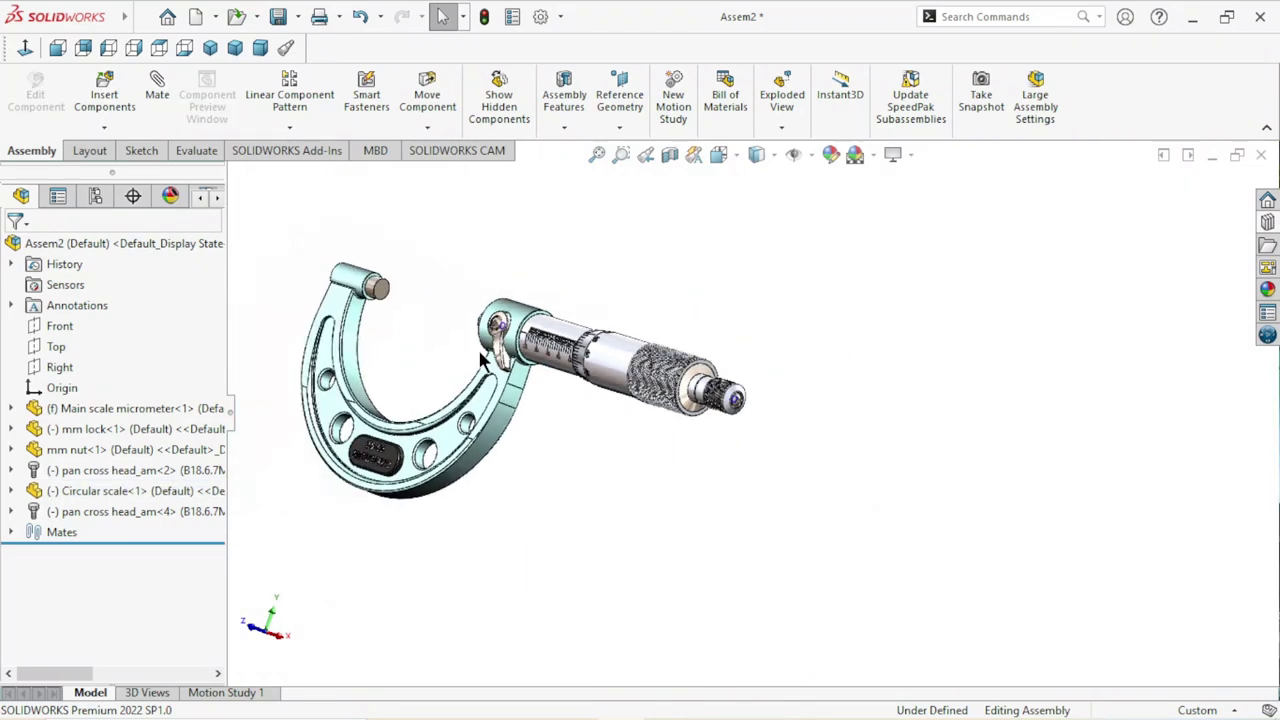
scroll(520, 390, "up", 2)
mouse_move(729, 474)
middle_mouse_down()
mouse_move(809, 417)
mouse_move(809, 494)
mouse_move(737, 497)
mouse_move(827, 532)
mouse_move(871, 480)
mouse_move(851, 543)
mouse_move(750, 503)
middle_mouse_up()
scroll(628, 386, "down", 2)
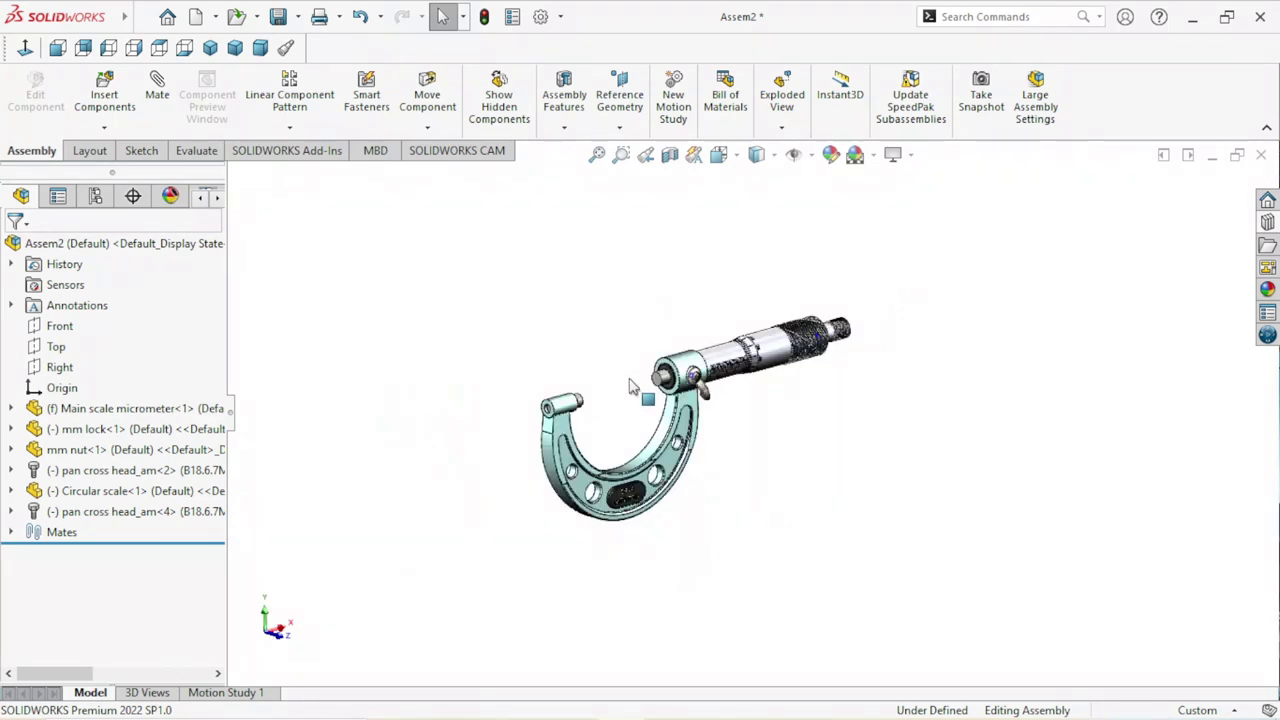
scroll(866, 471, "up", 3)
scroll(866, 471, "up", 1)
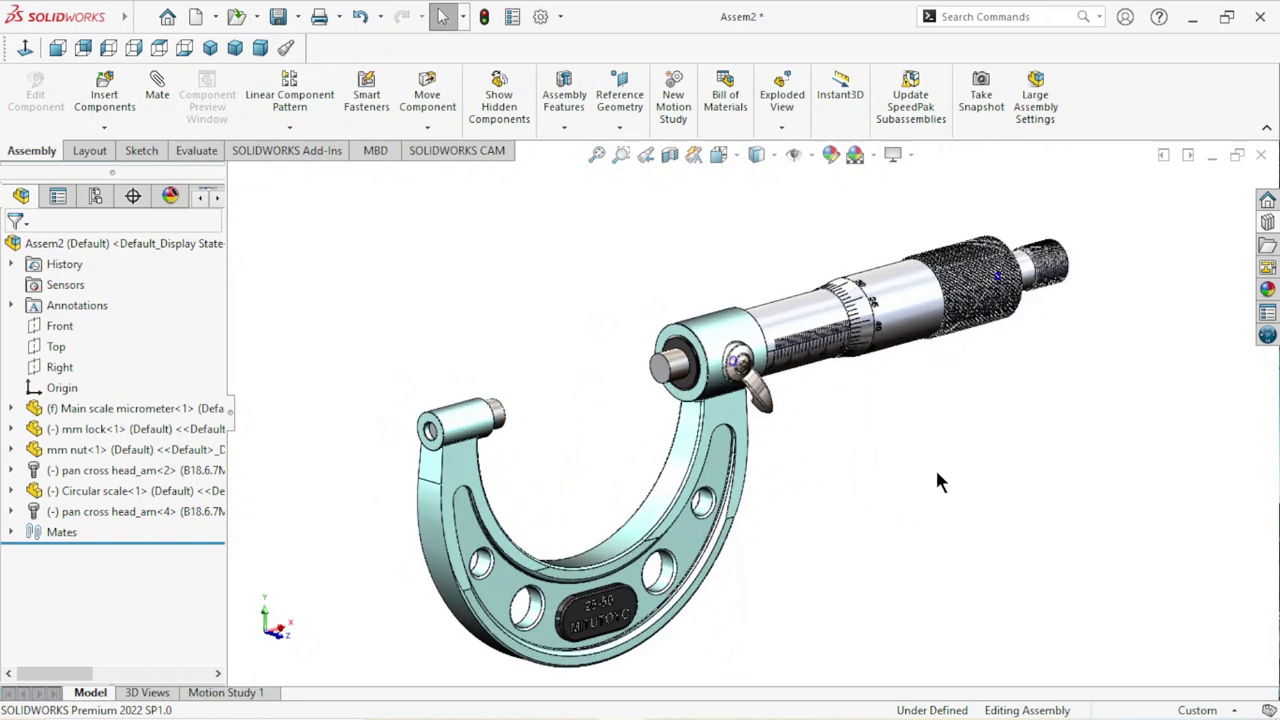
mouse_move(929, 471)
middle_mouse_down()
mouse_move(845, 440)
mouse_move(906, 423)
mouse_move(863, 431)
mouse_move(866, 476)
mouse_move(849, 480)
mouse_move(766, 420)
mouse_move(838, 455)
mouse_move(809, 352)
mouse_move(920, 446)
mouse_move(903, 349)
mouse_move(868, 345)
mouse_move(863, 368)
middle_mouse_up()
scroll(788, 364, "down", 2)
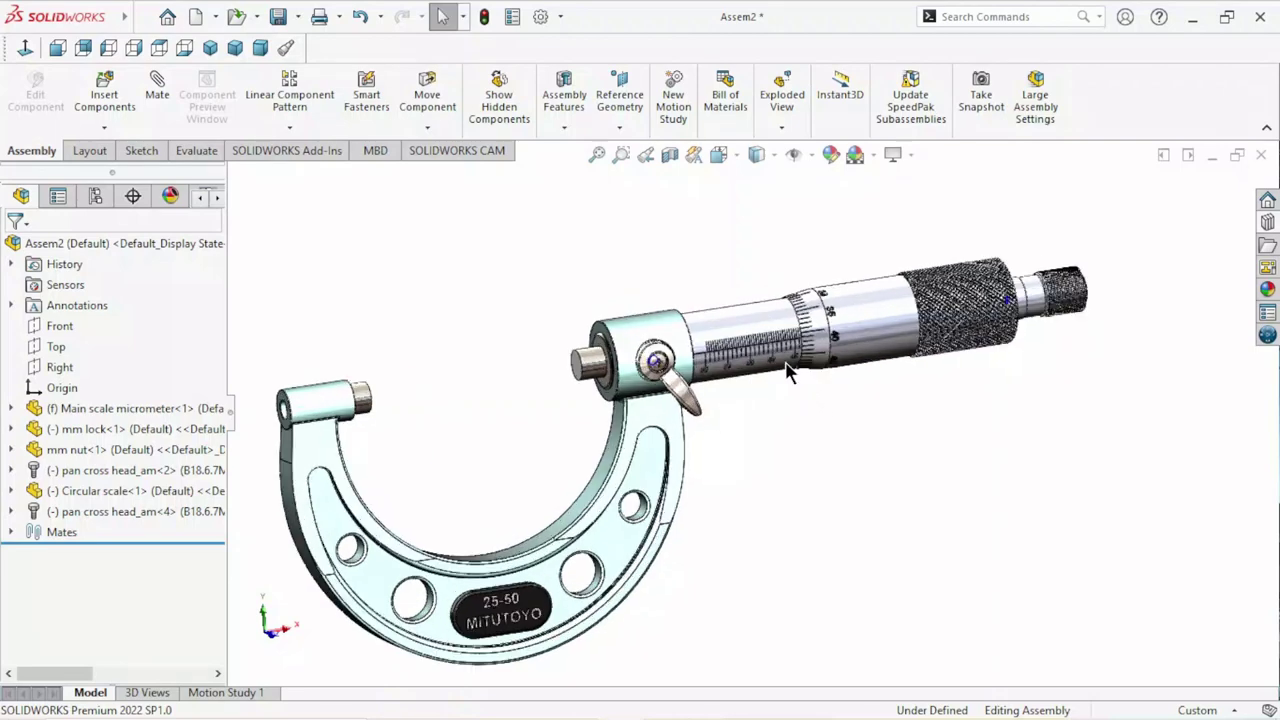
scroll(790, 373, "down", 2)
scroll(804, 455, "up", 3)
scroll(630, 505, "down", 2)
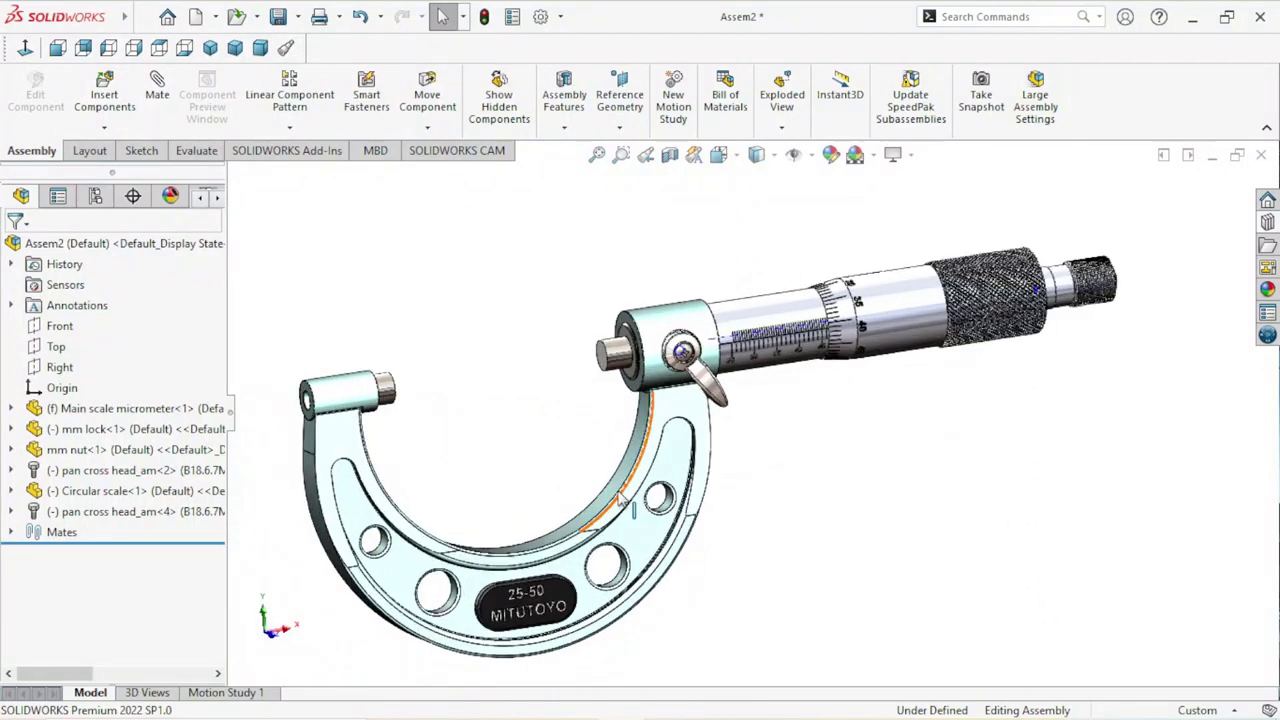
scroll(618, 497, "down", 2)
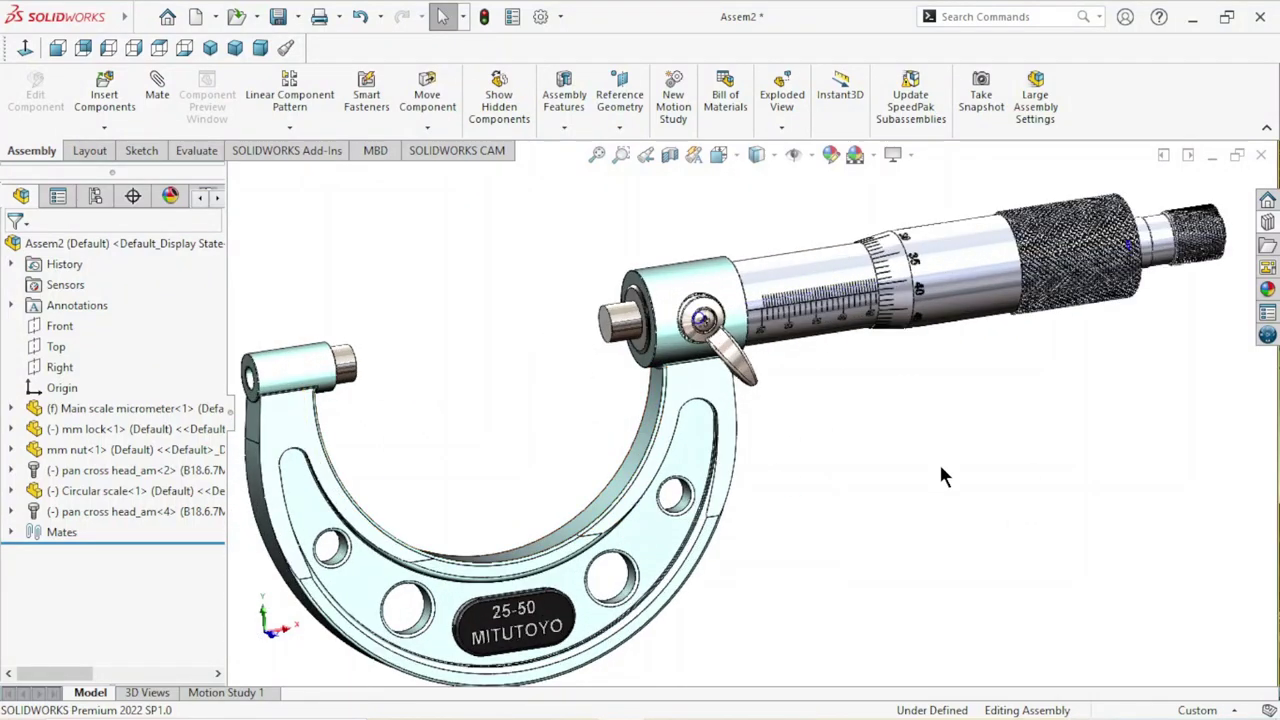
scroll(859, 534, "up", 1)
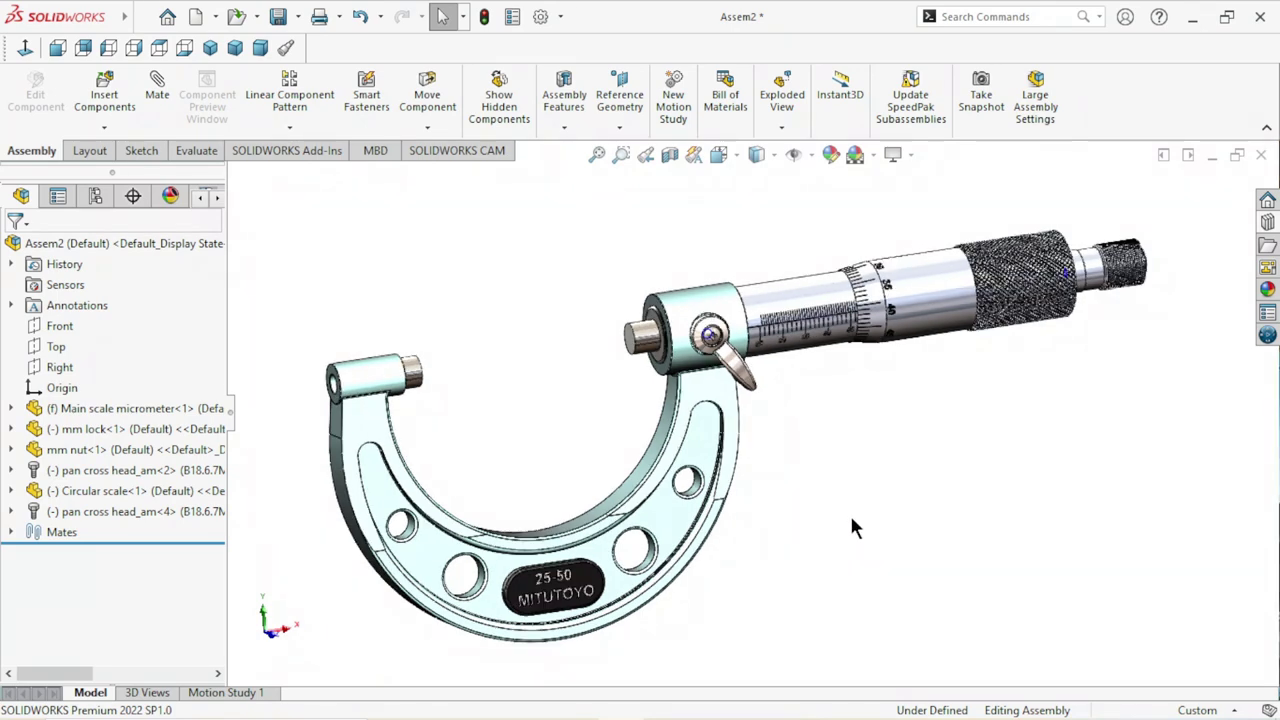
scroll(852, 528, "down", 1)
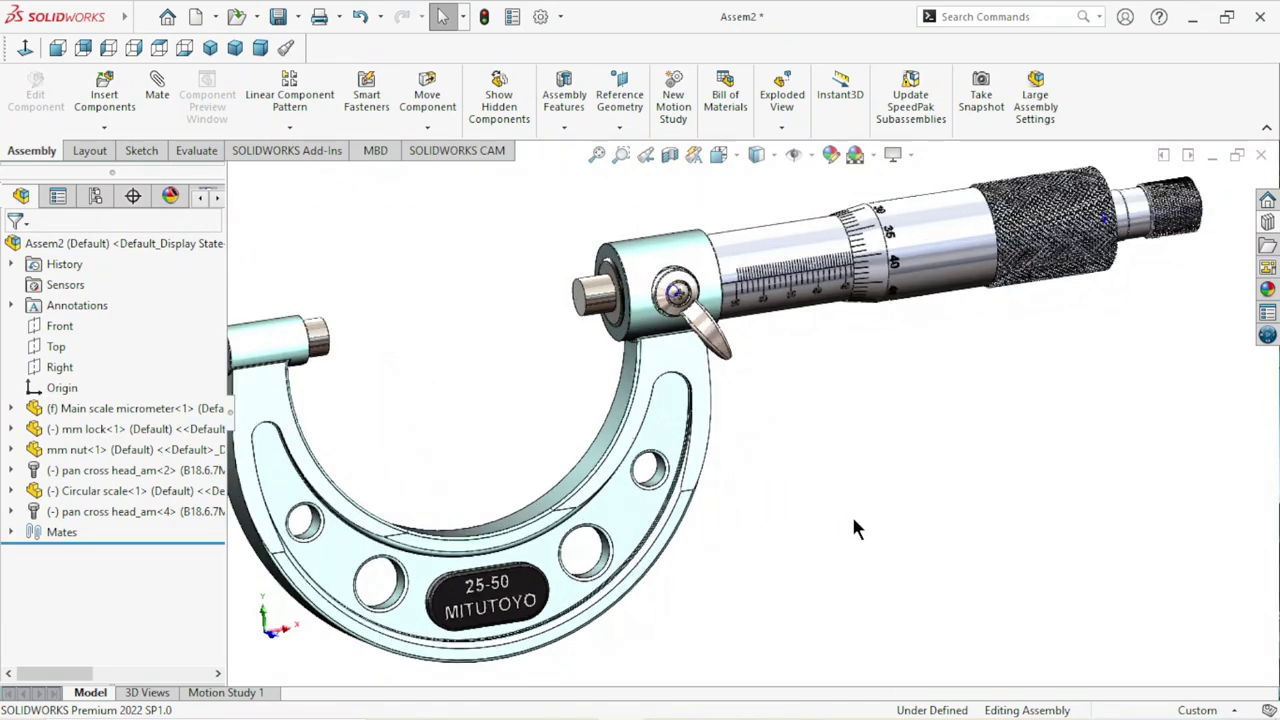
scroll(854, 520, "up", 1)
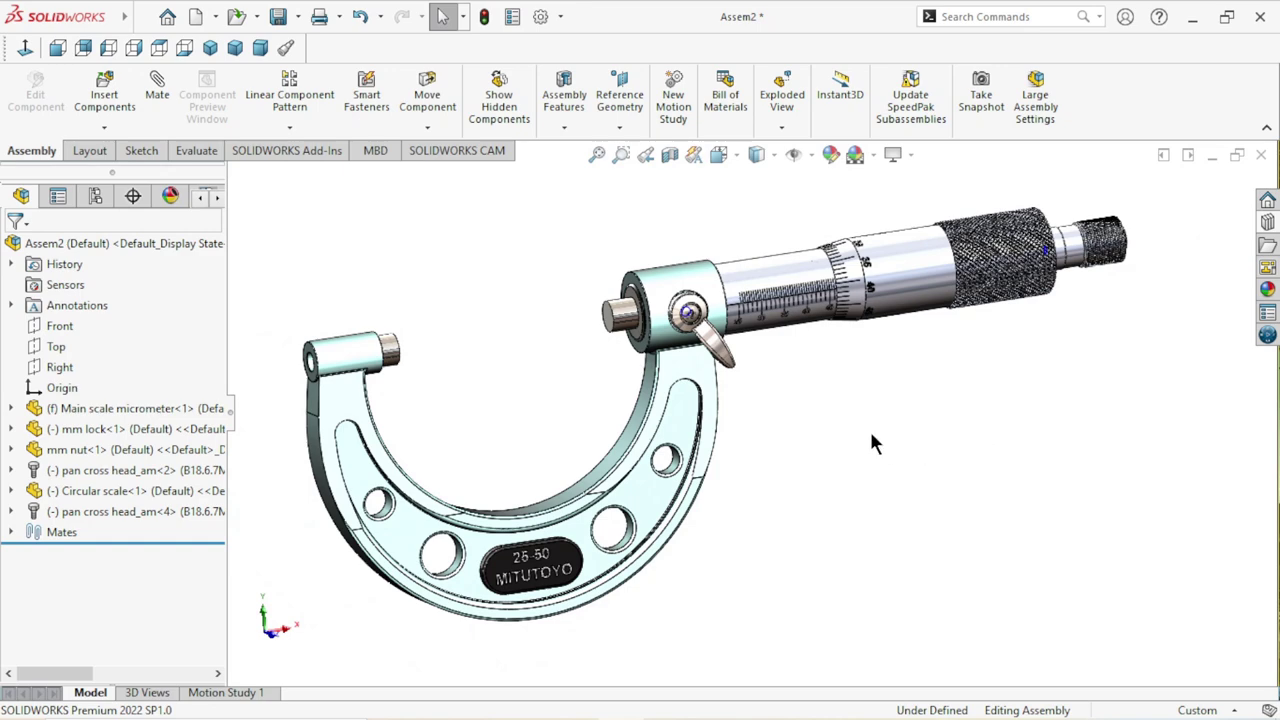
Add RotaryMotor3 at 25 RPM to the Circular scale and drag the end key to 16 seconds.
left_click(248, 693)
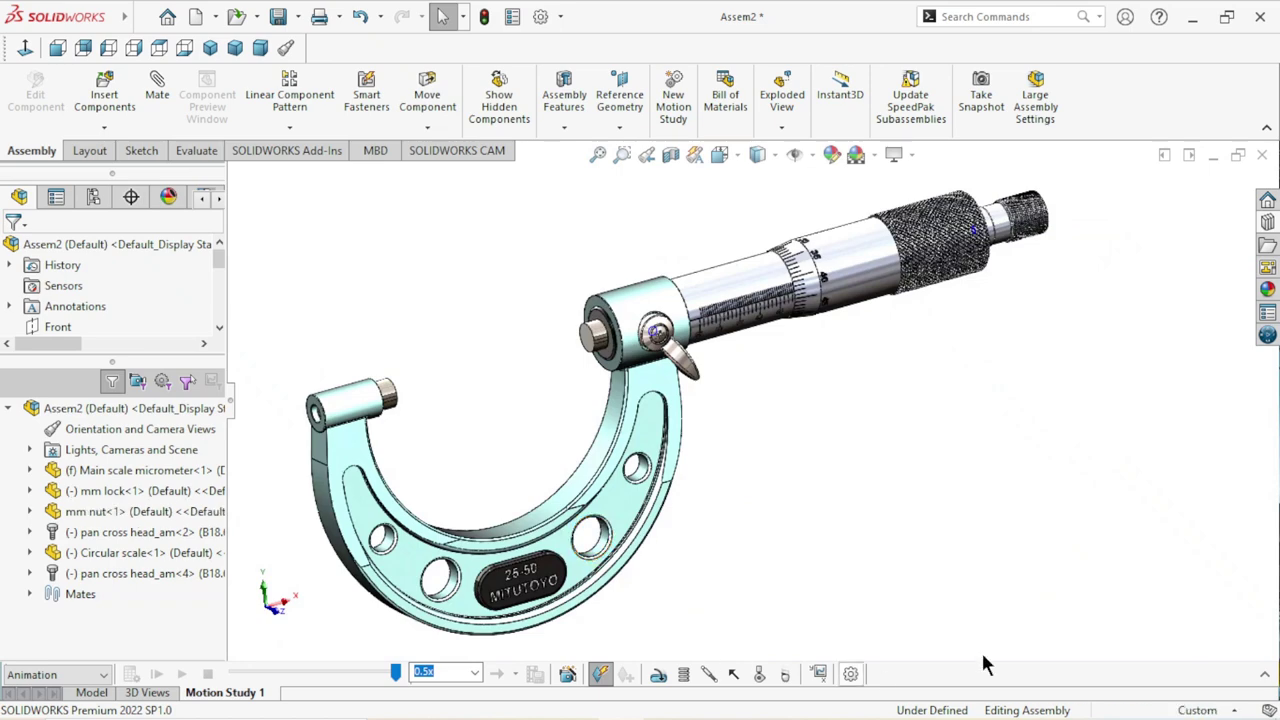
left_click(1264, 674)
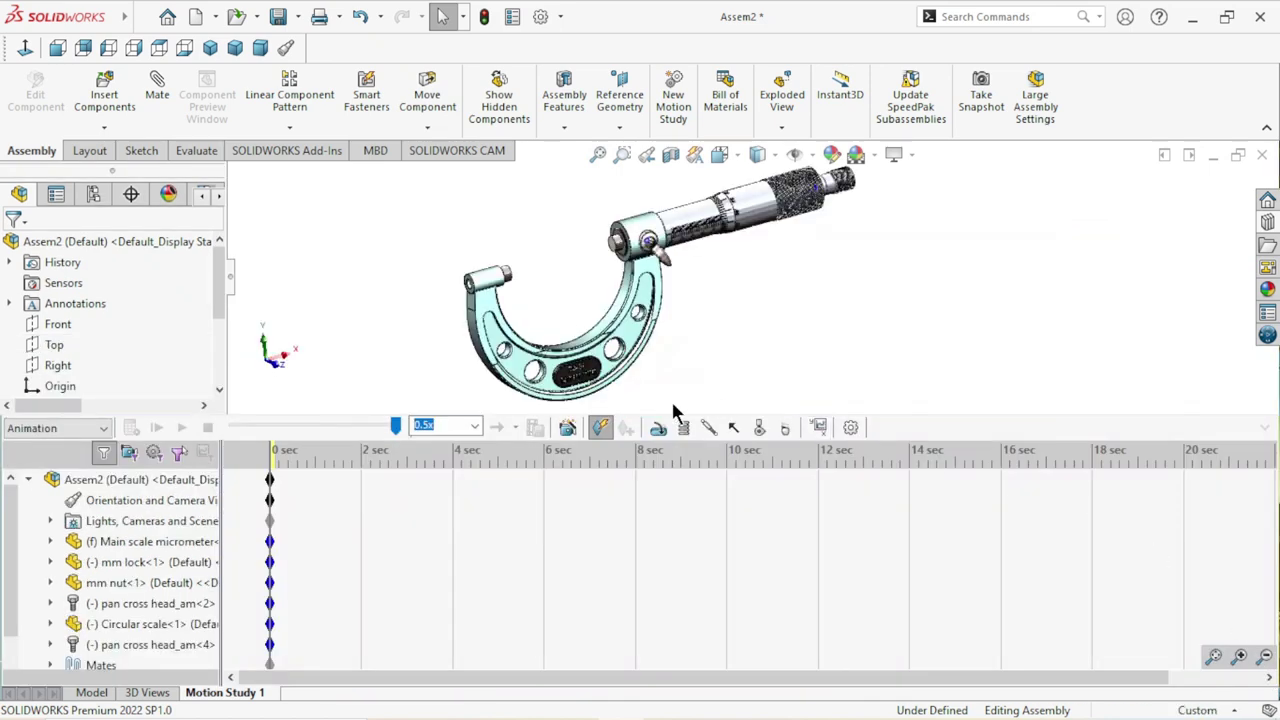
left_click(660, 430)
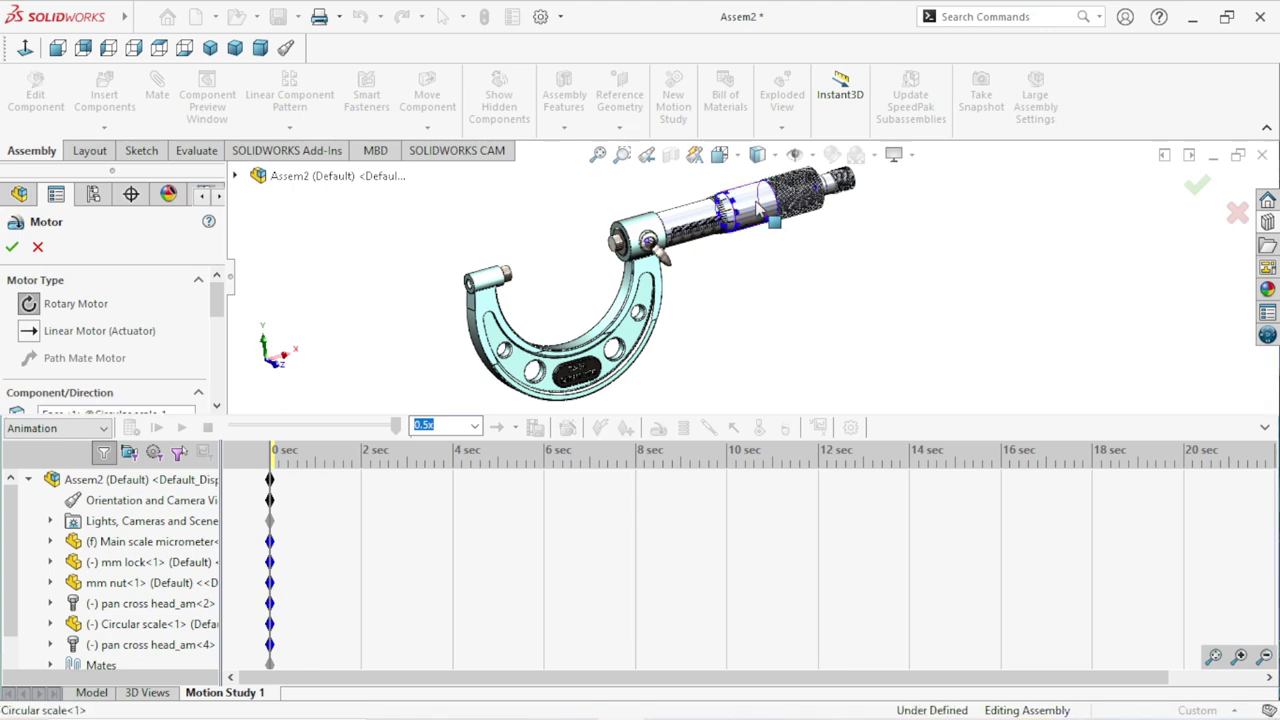
left_click_drag(218, 312, 213, 366)
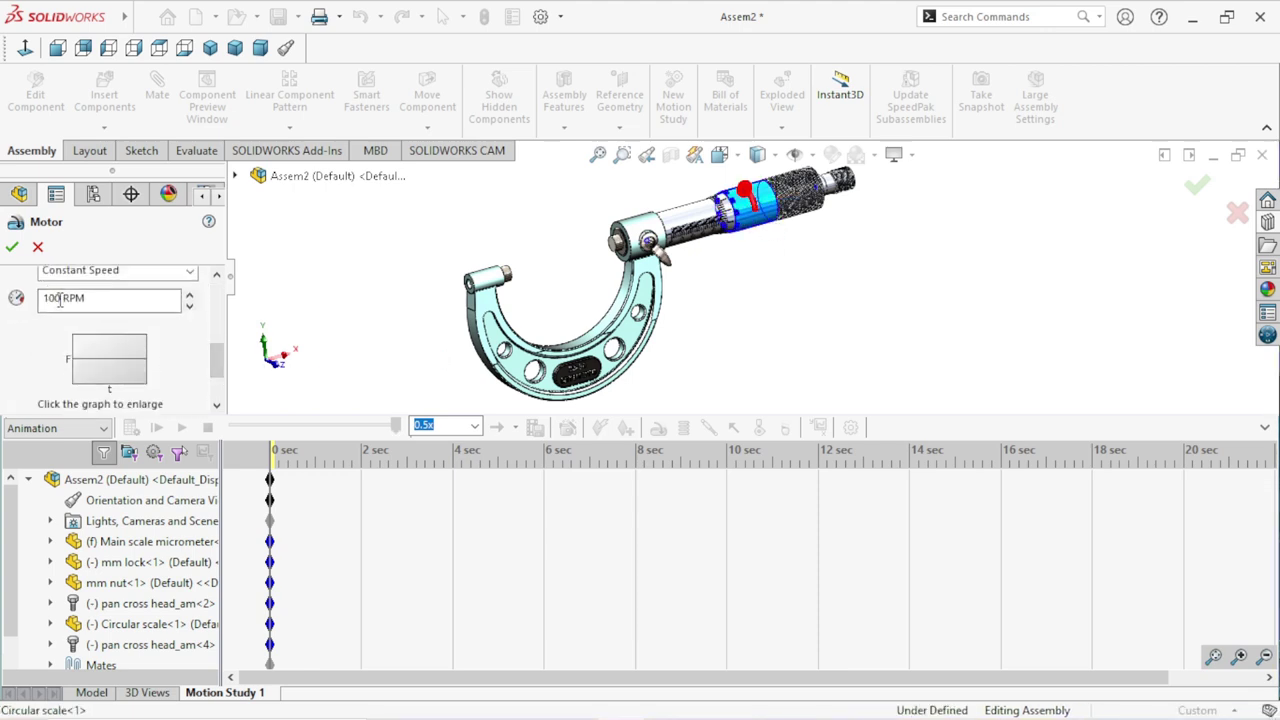
left_click(12, 248)
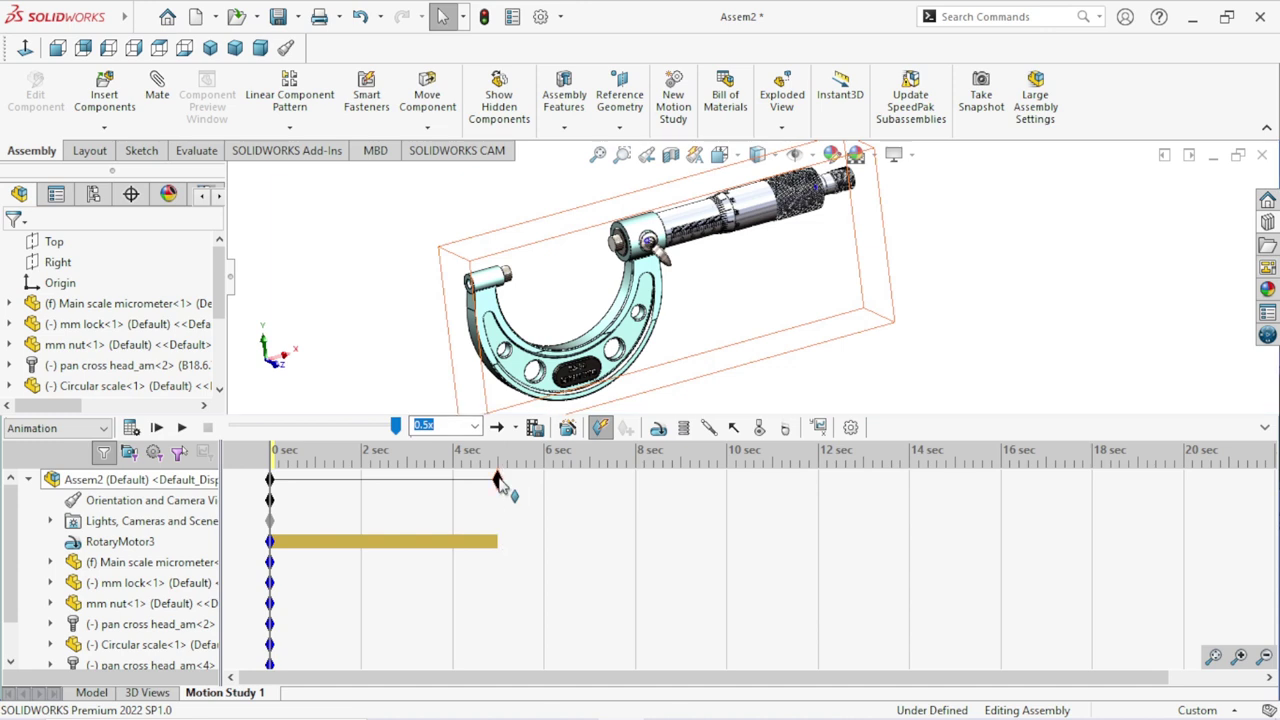
left_click_drag(497, 477, 746, 493)
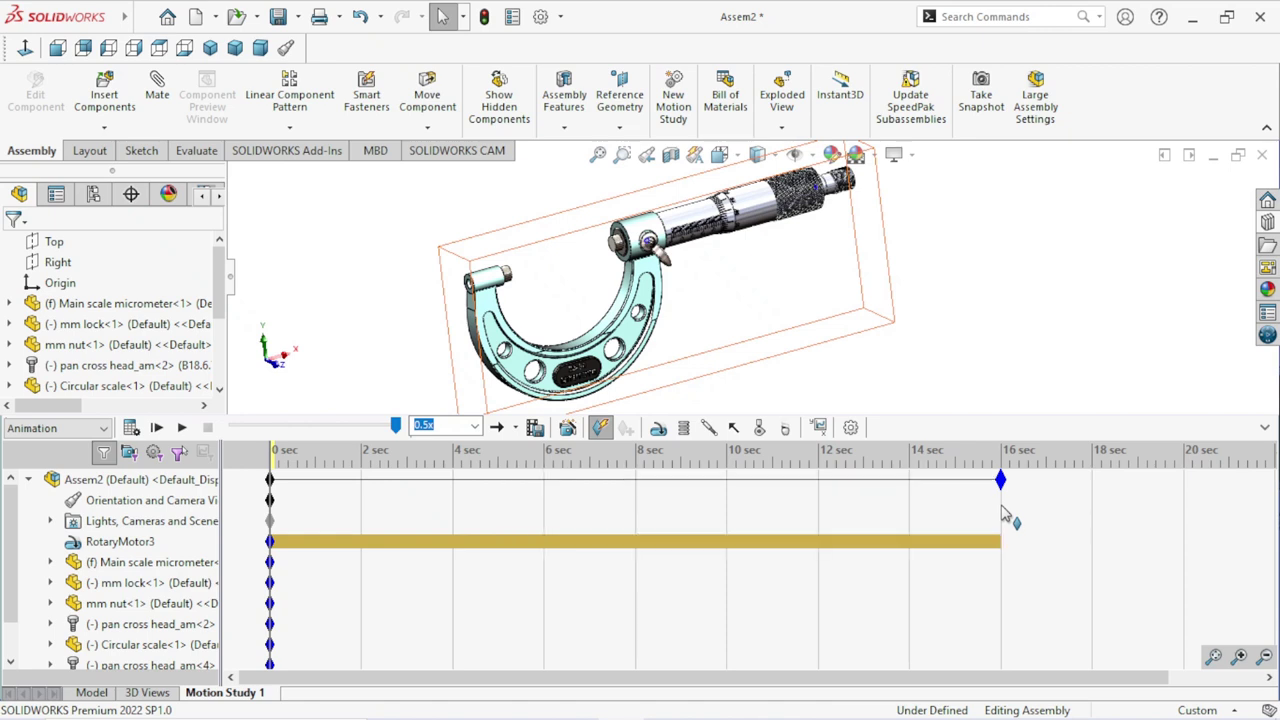
Calculate Motion Study 1, collapse the timeline and play the thimble animation from the start.
left_click(132, 426)
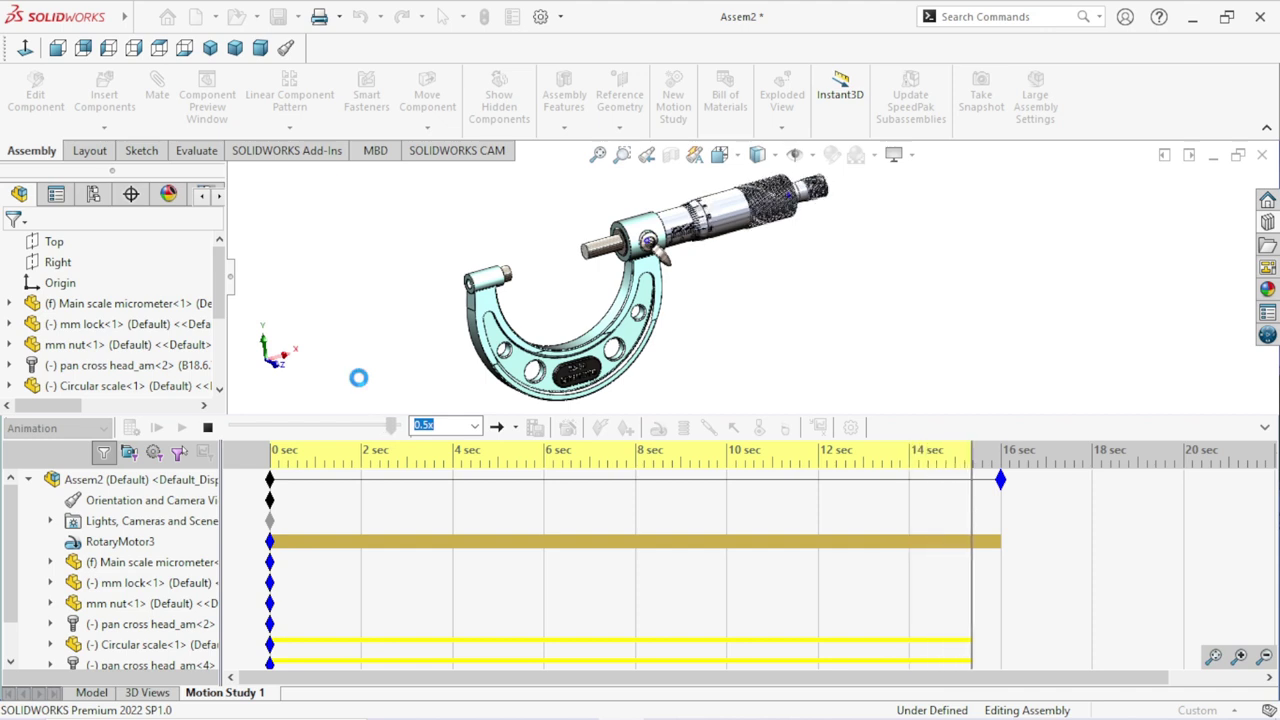
left_click(1265, 428)
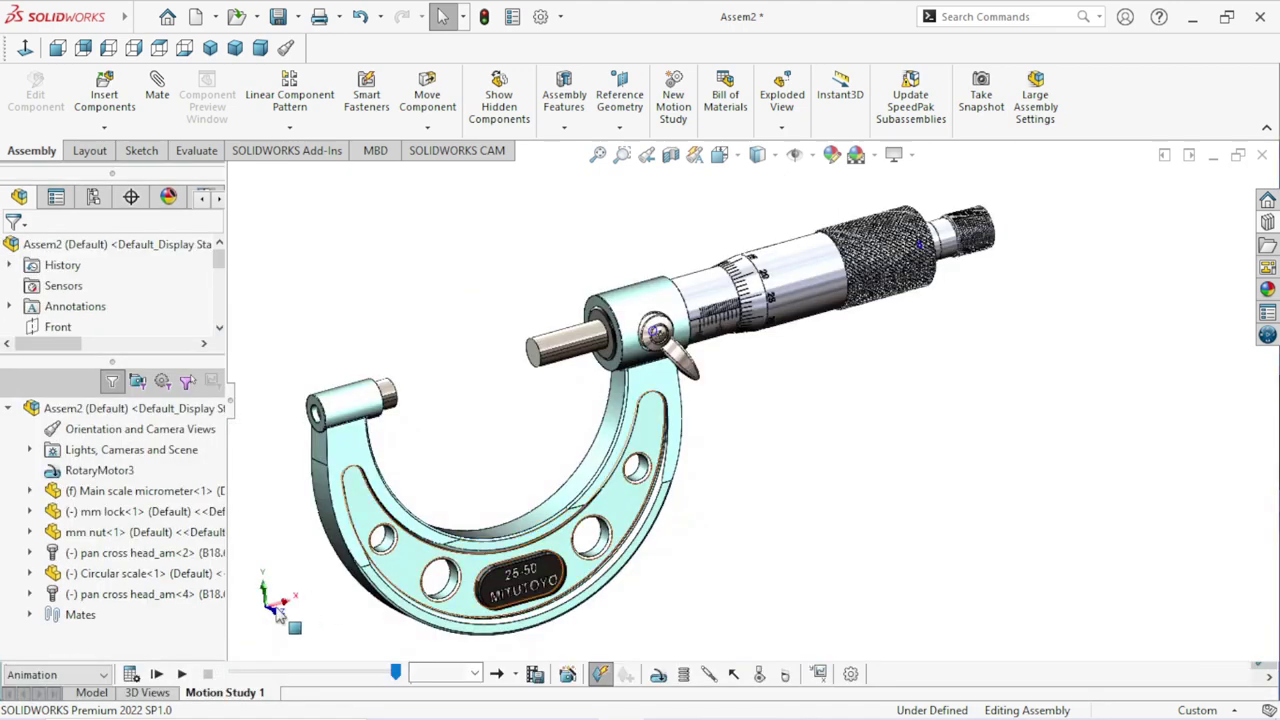
left_click(182, 674)
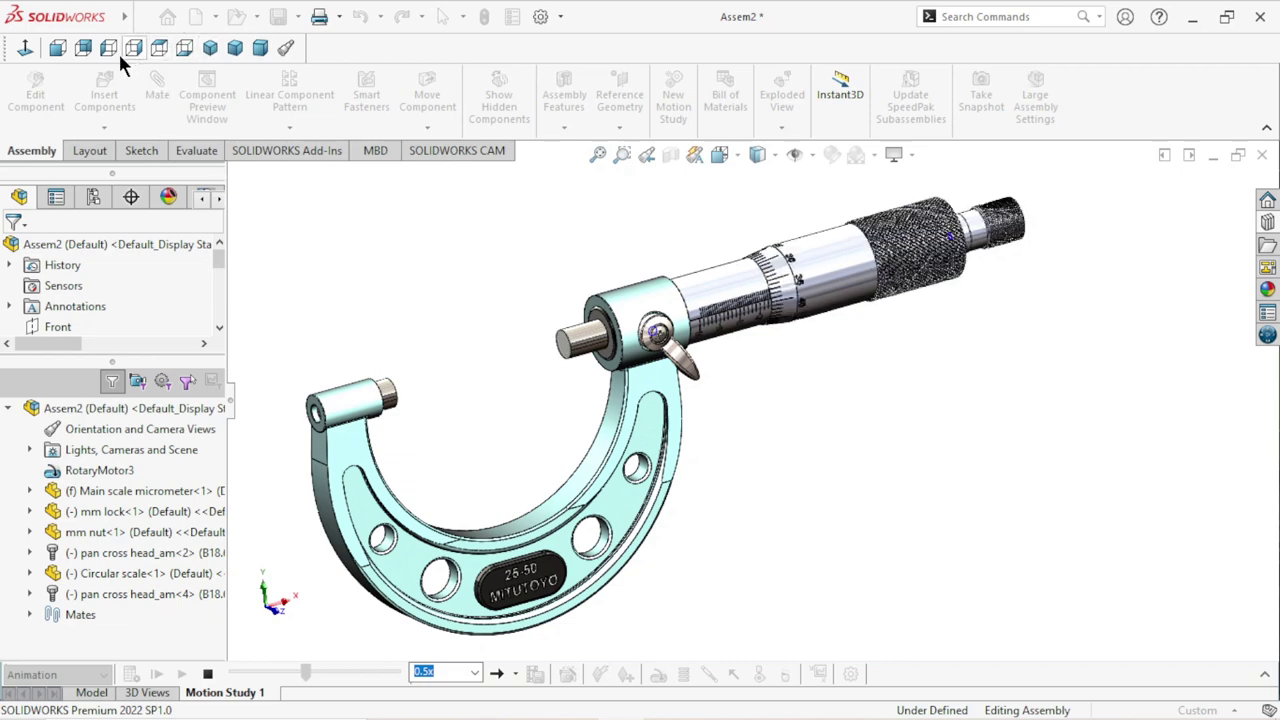
Switch to Front view and zoom in on the thimble.
left_click(62, 50)
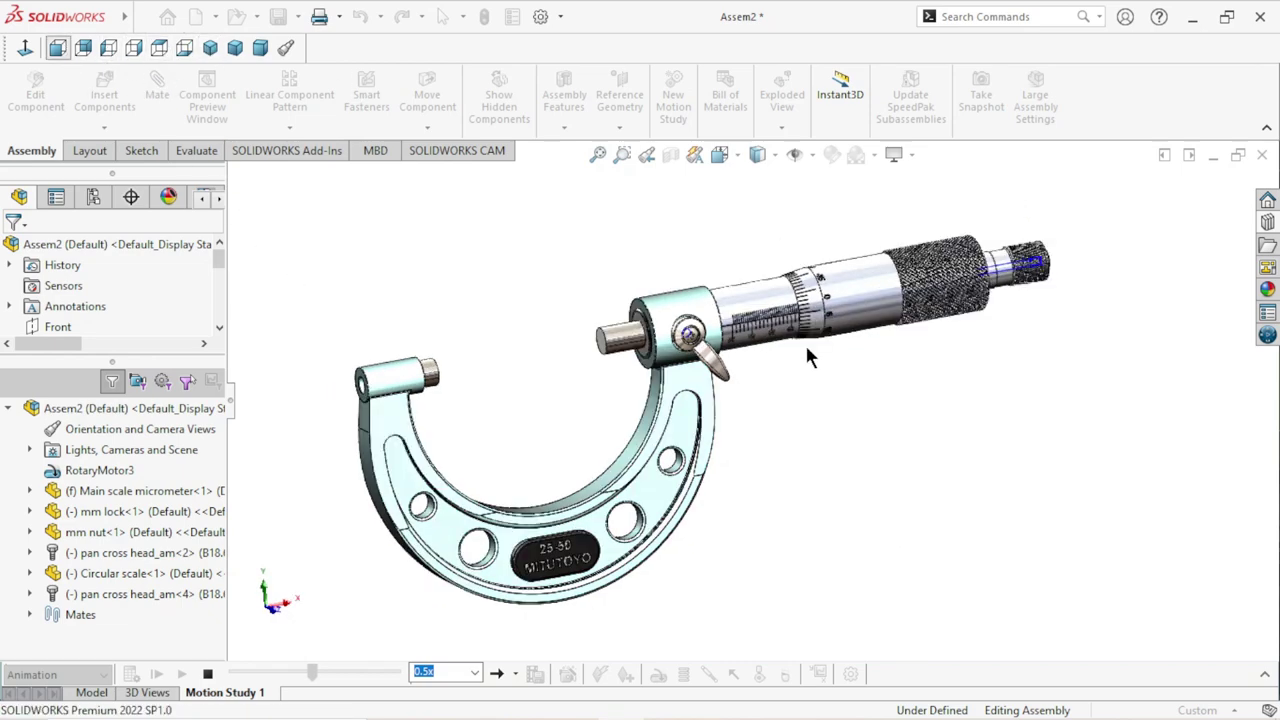
scroll(820, 330, "down", 2)
scroll(788, 335, "down", 2)
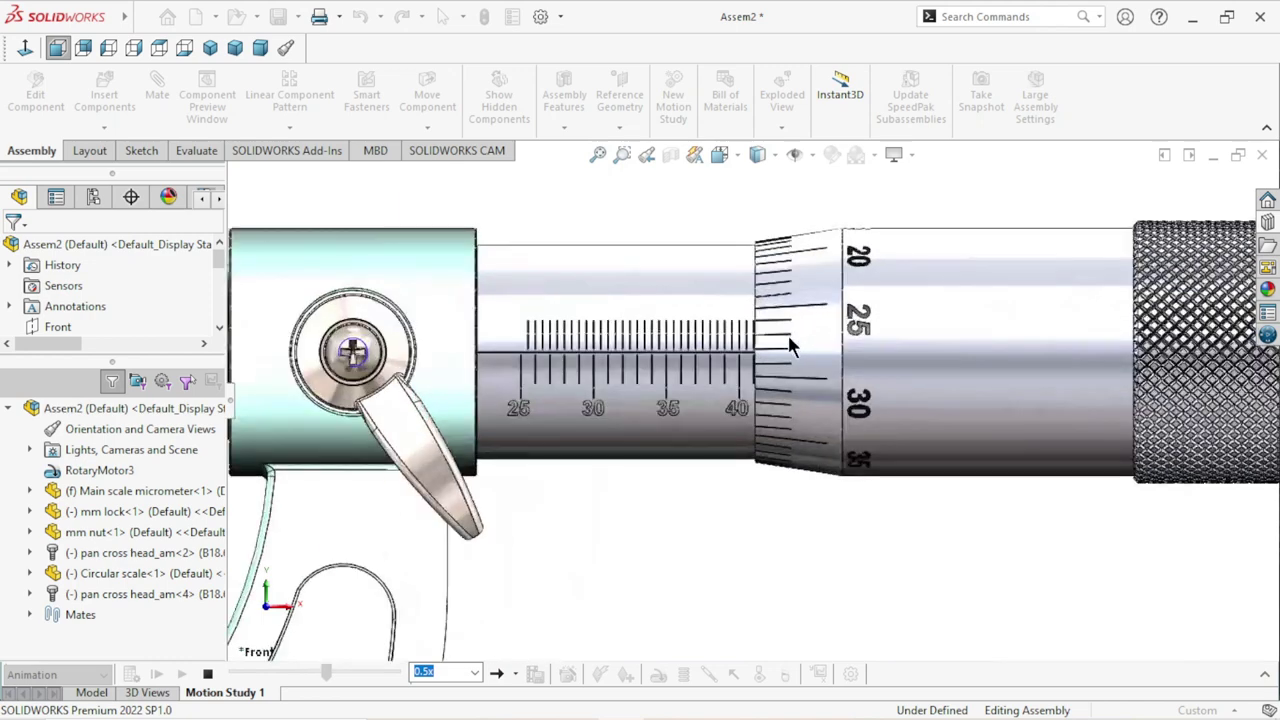
scroll(786, 335, "down", 2)
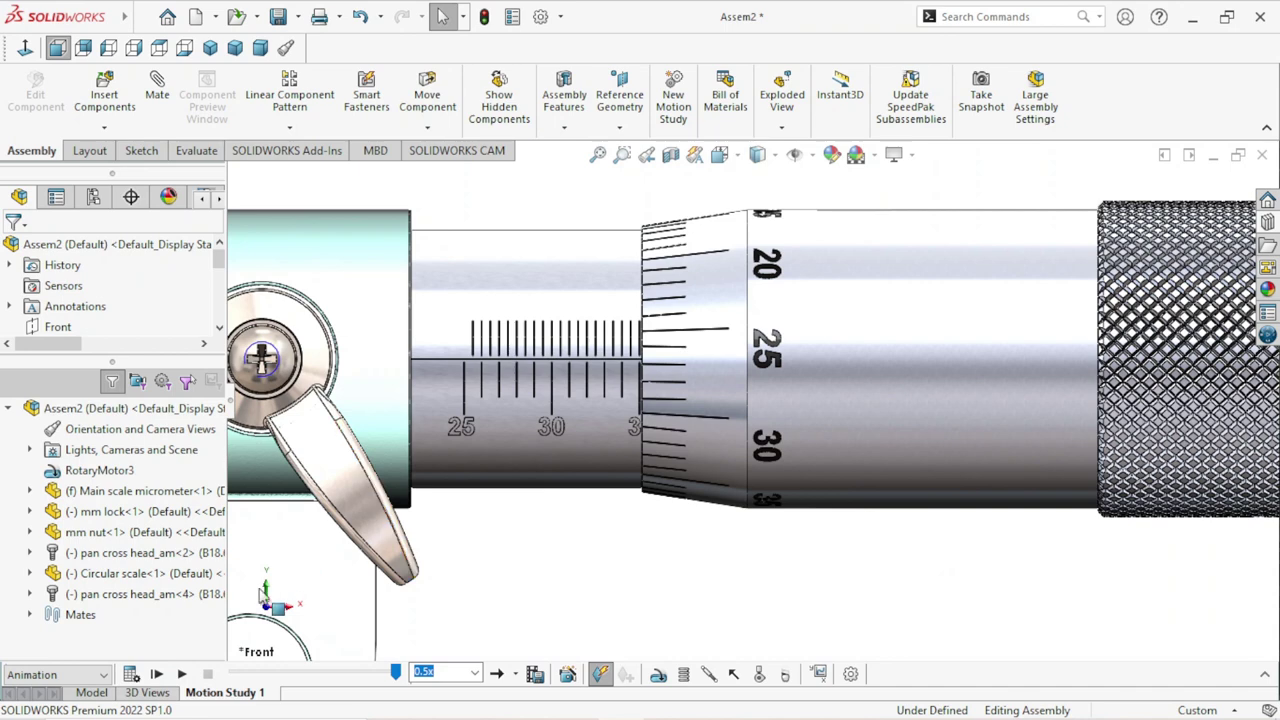
Replay the animation from the start, zoomed on the barrel scale in Front view.
left_click(181, 677)
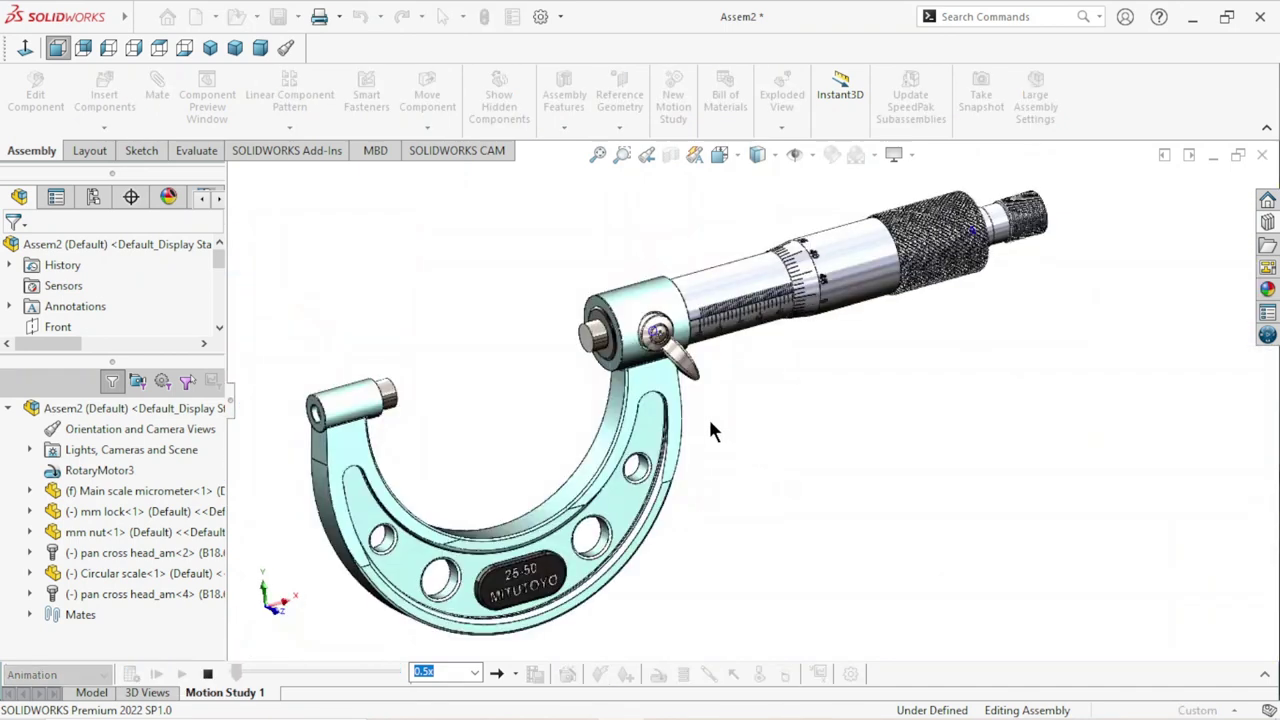
left_click(84, 52)
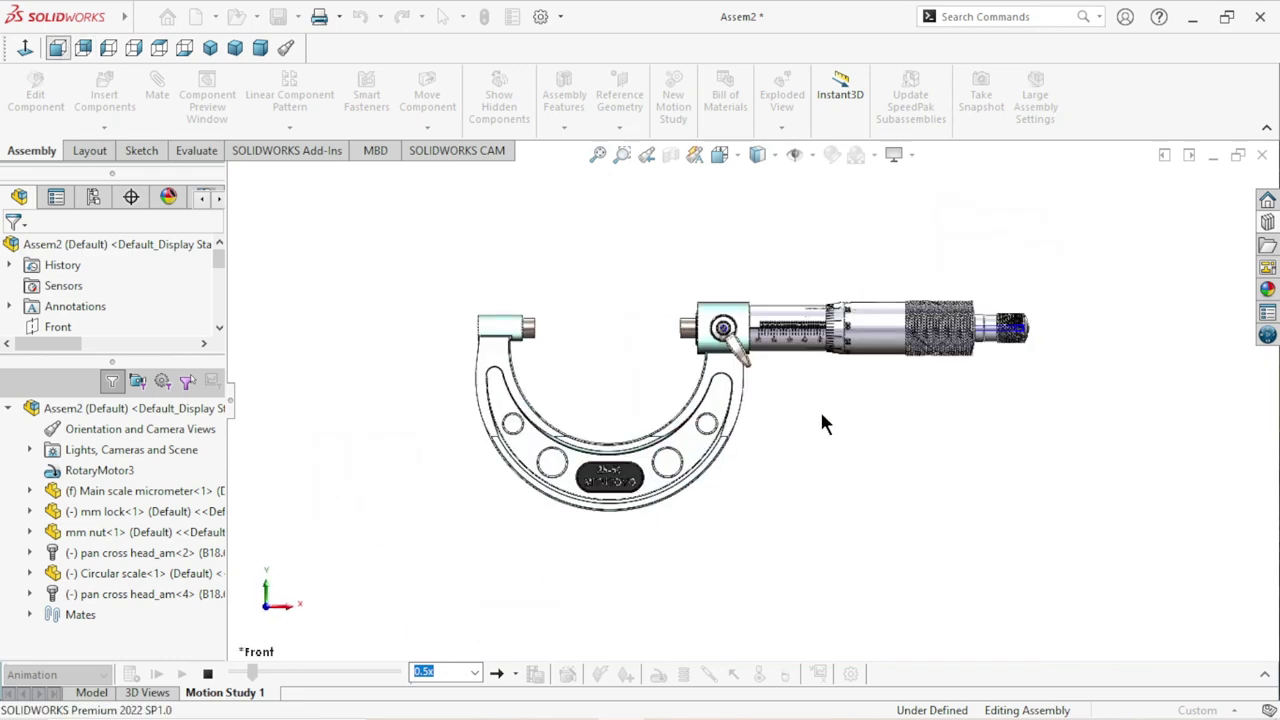
scroll(740, 337, "down", 3)
scroll(740, 340, "down", 3)
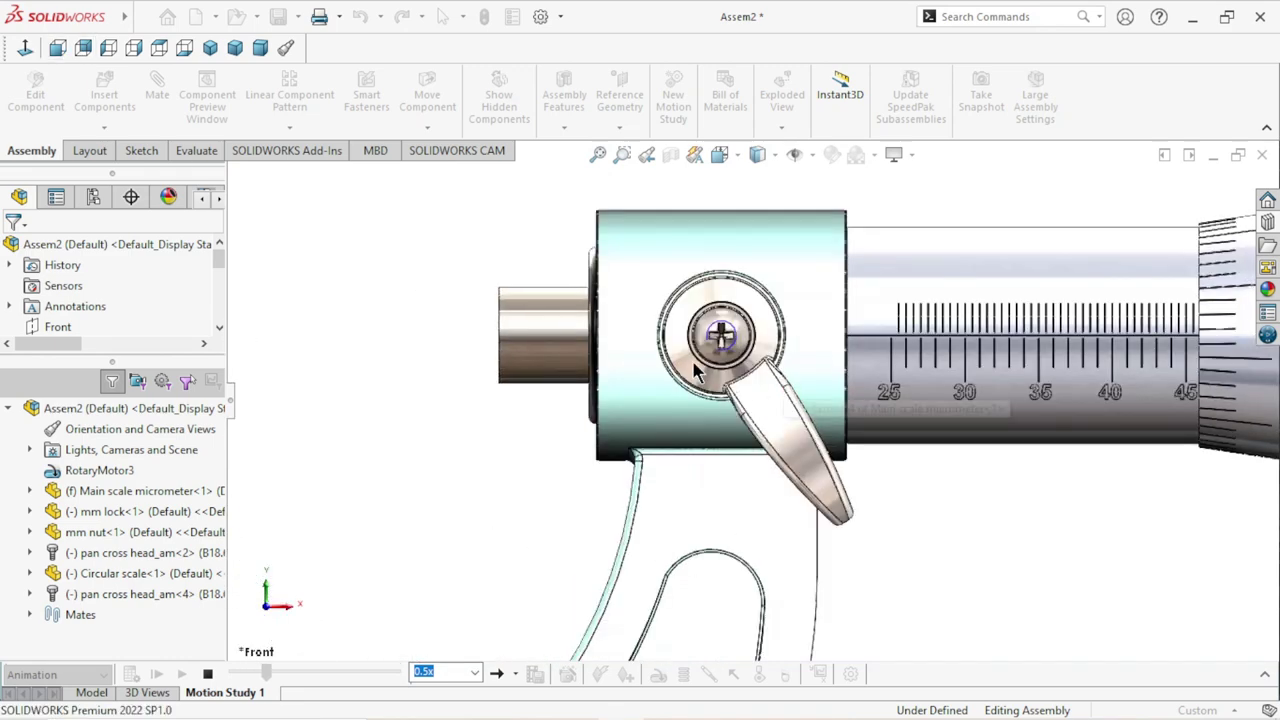
scroll(760, 375, "up", 3)
scroll(870, 398, "down", 3)
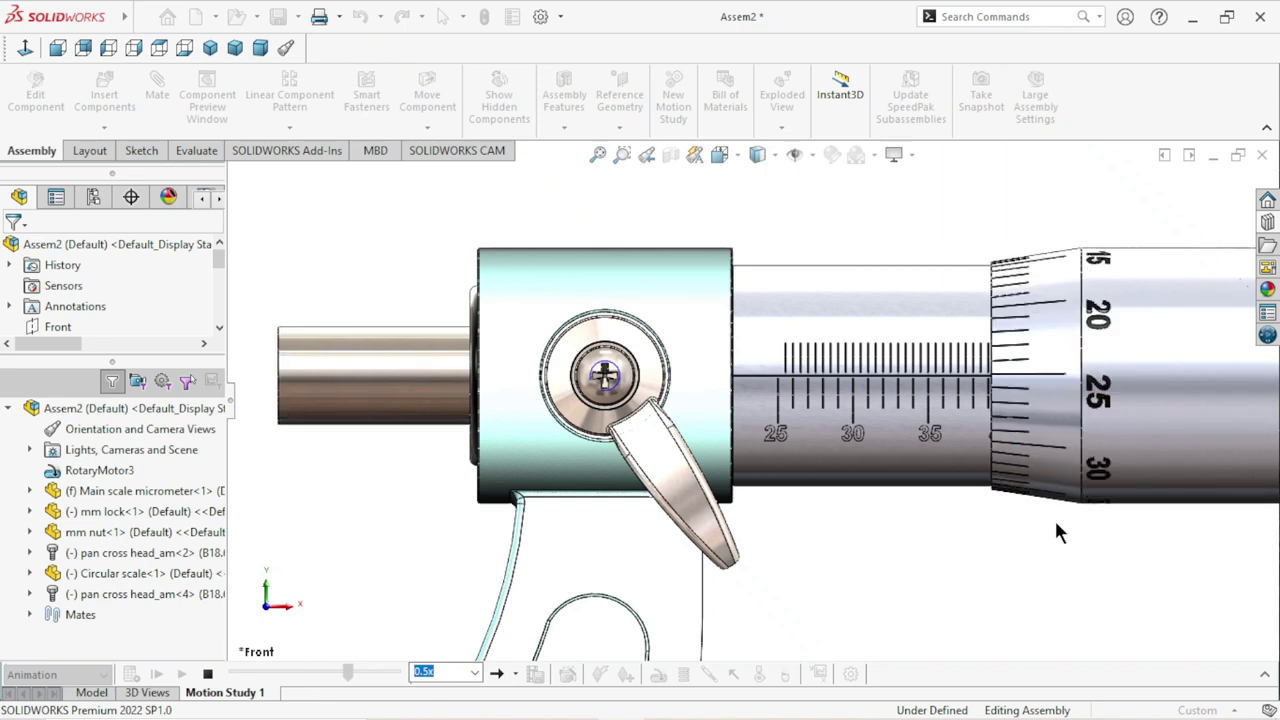
Set the playback mode to Reciprocate so the animation runs back and forth.
left_click(515, 674)
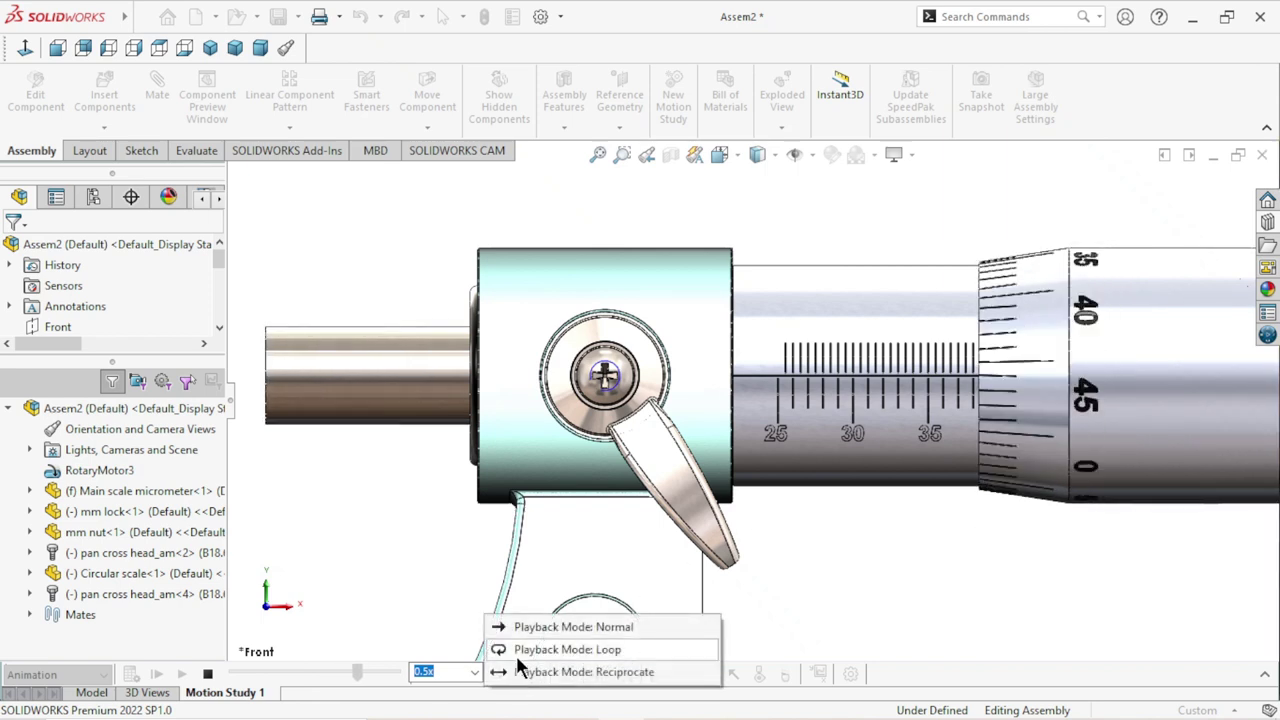
left_click(540, 672)
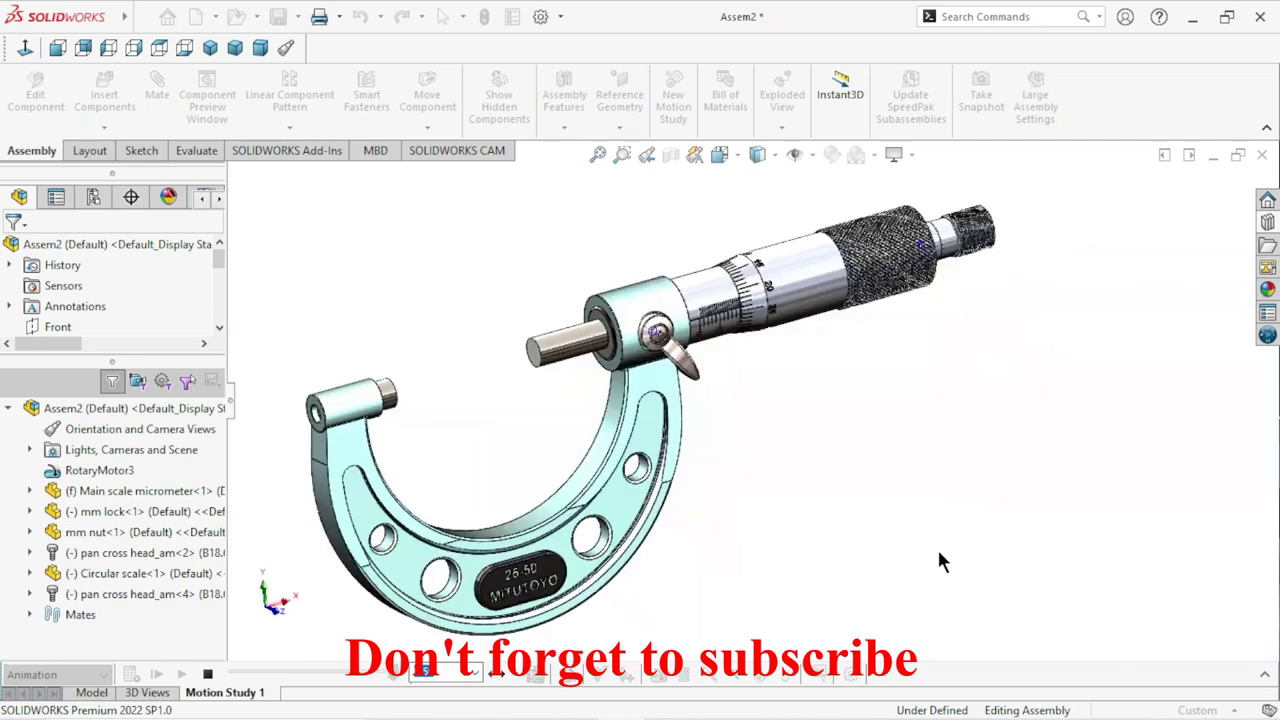
left_click(57, 47)
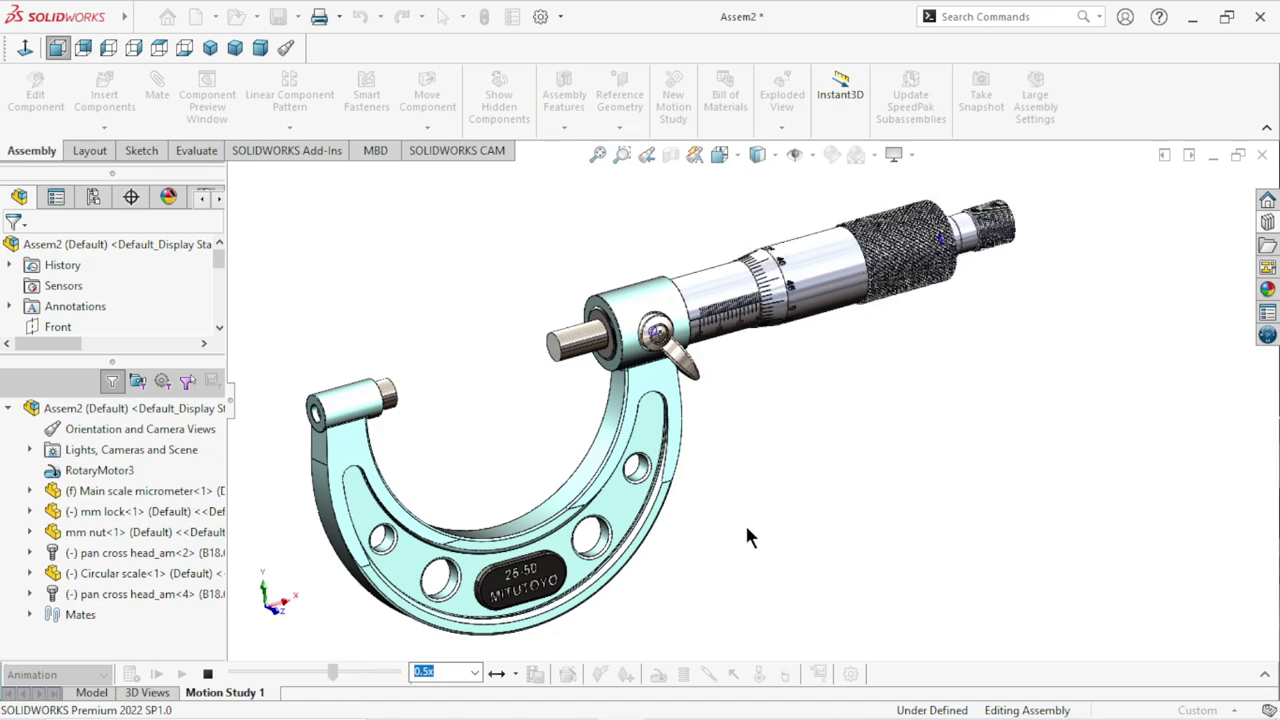
Return playback to Normal and watch it finish from Front view, zoomed on the barrel.
left_click(517, 674)
left_click(530, 626)
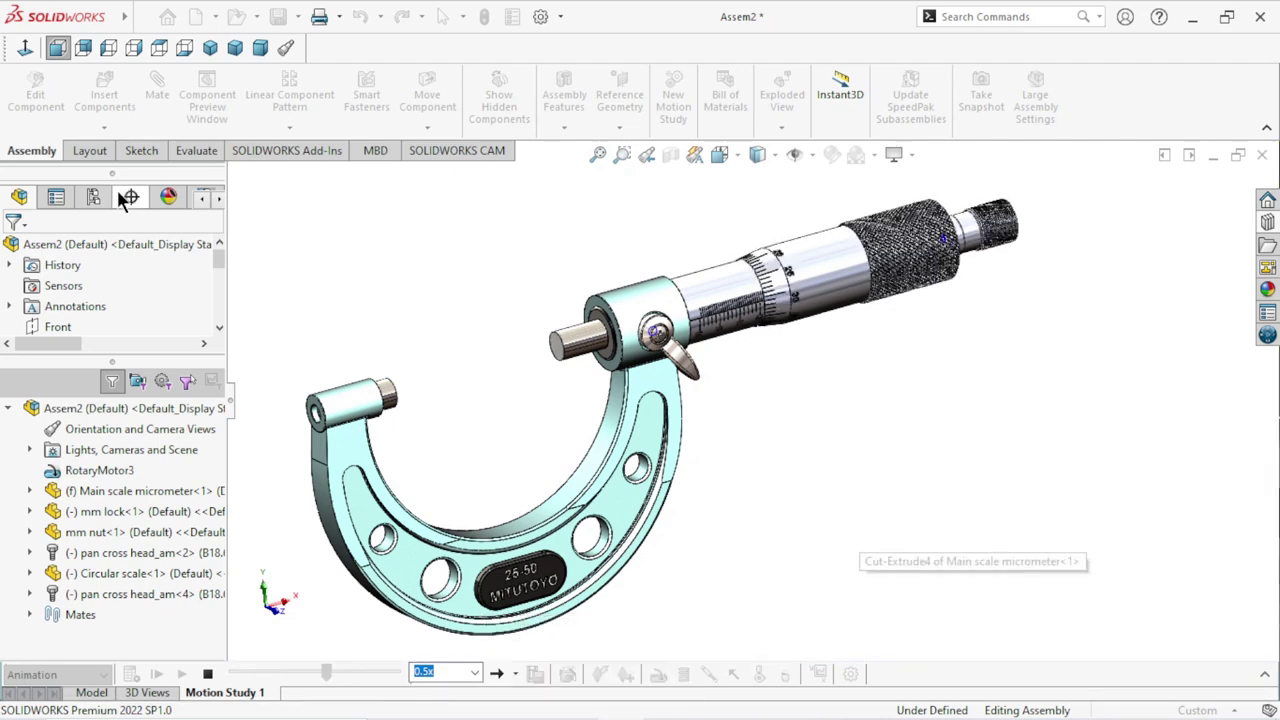
left_click(62, 50)
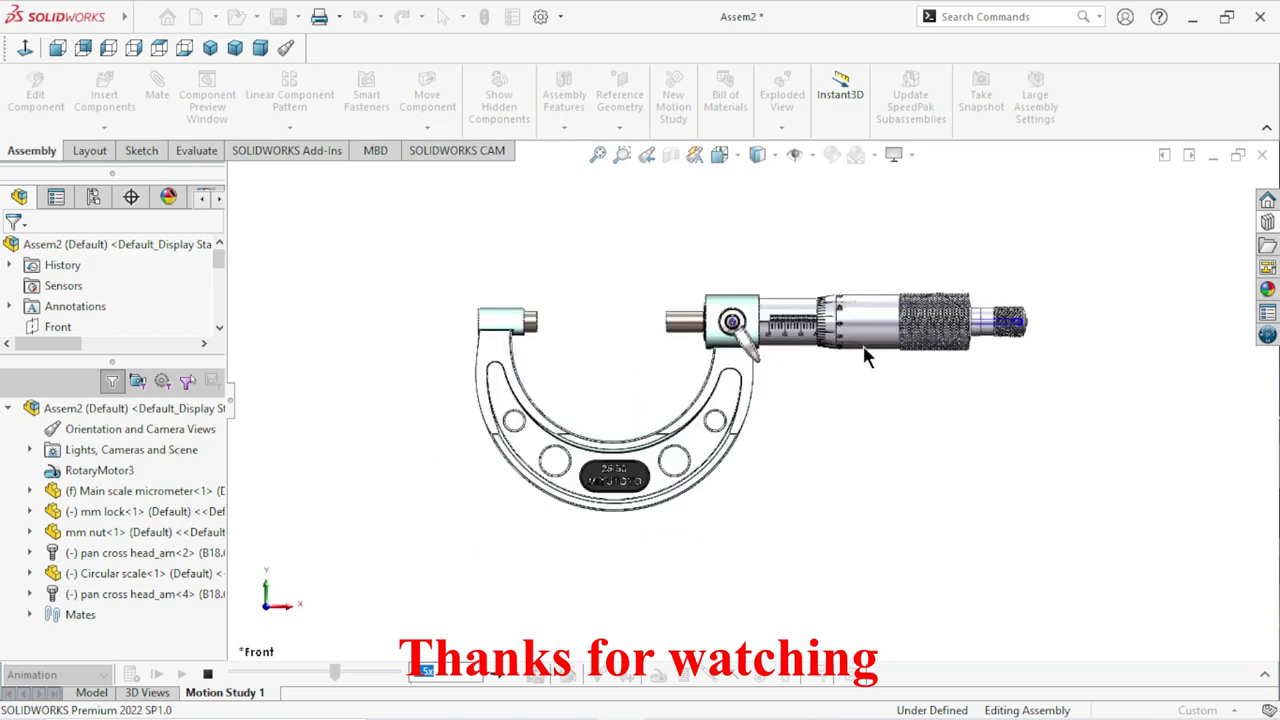
scroll(787, 320, "down", 3)
scroll(780, 436, "up", 4)
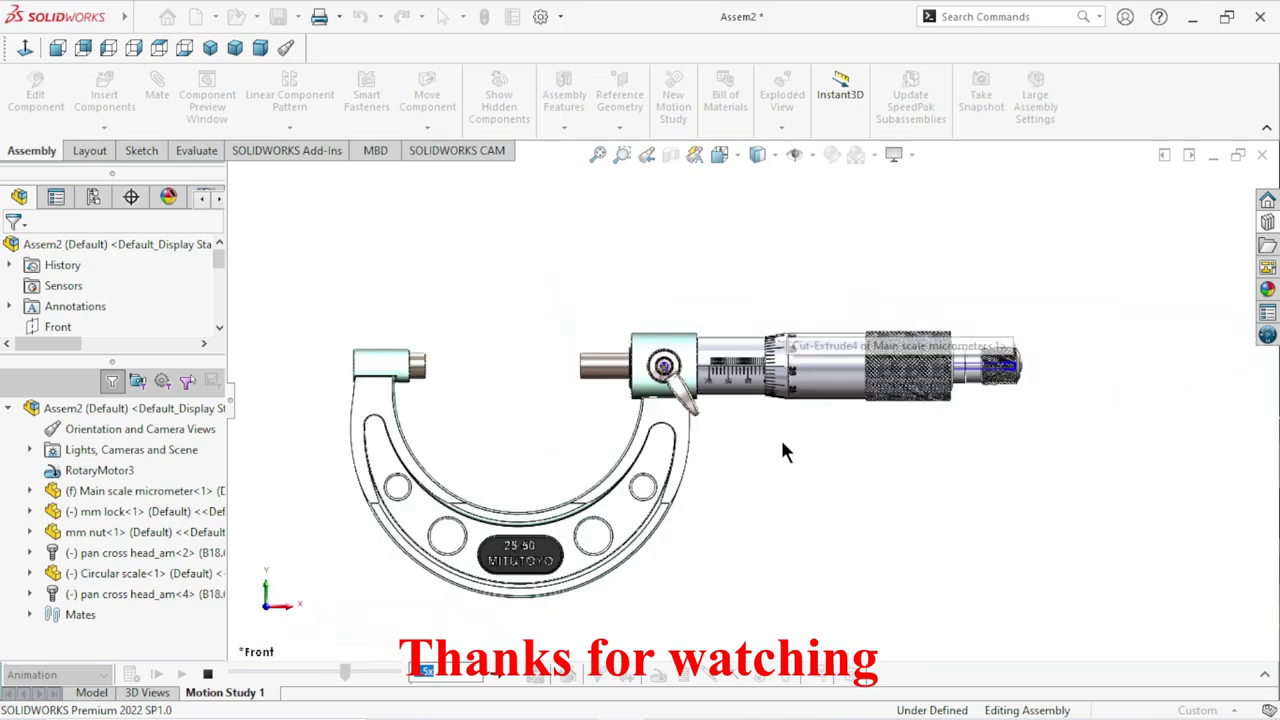
scroll(764, 487, "down", 1)
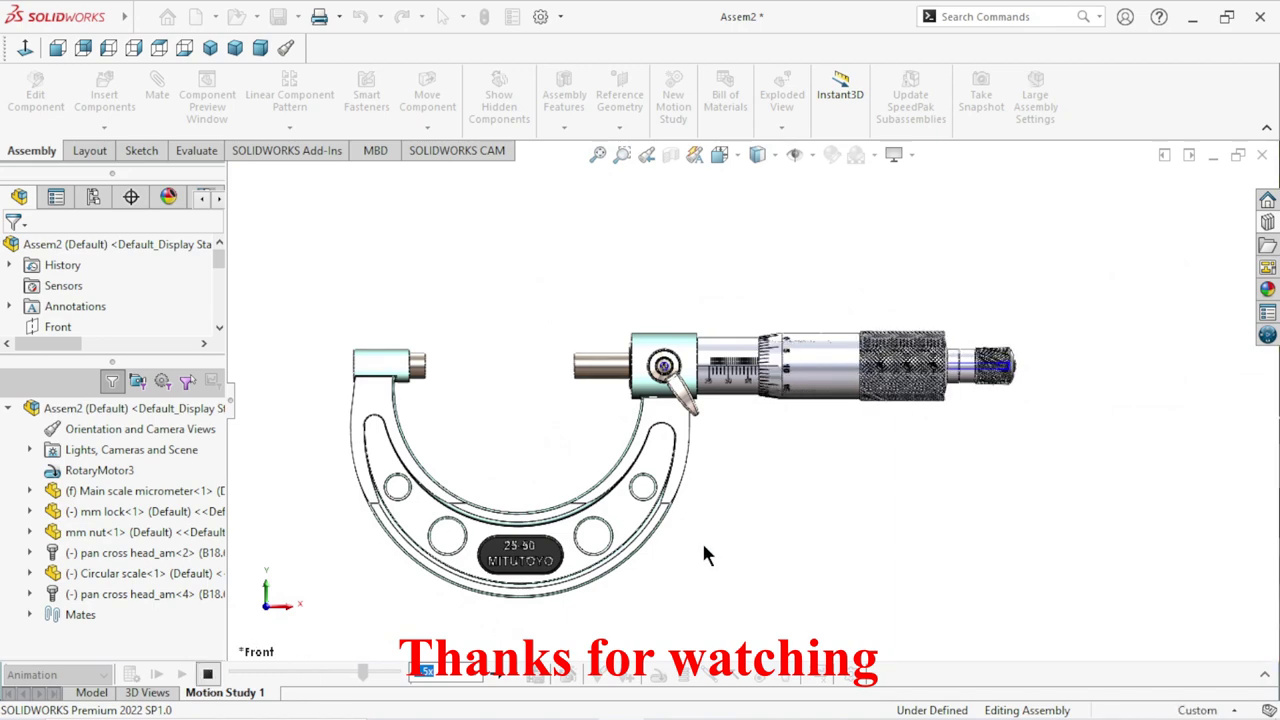
scroll(702, 549, "up", 2)
scroll(665, 511, "down", 3)
scroll(787, 375, "up", 3)
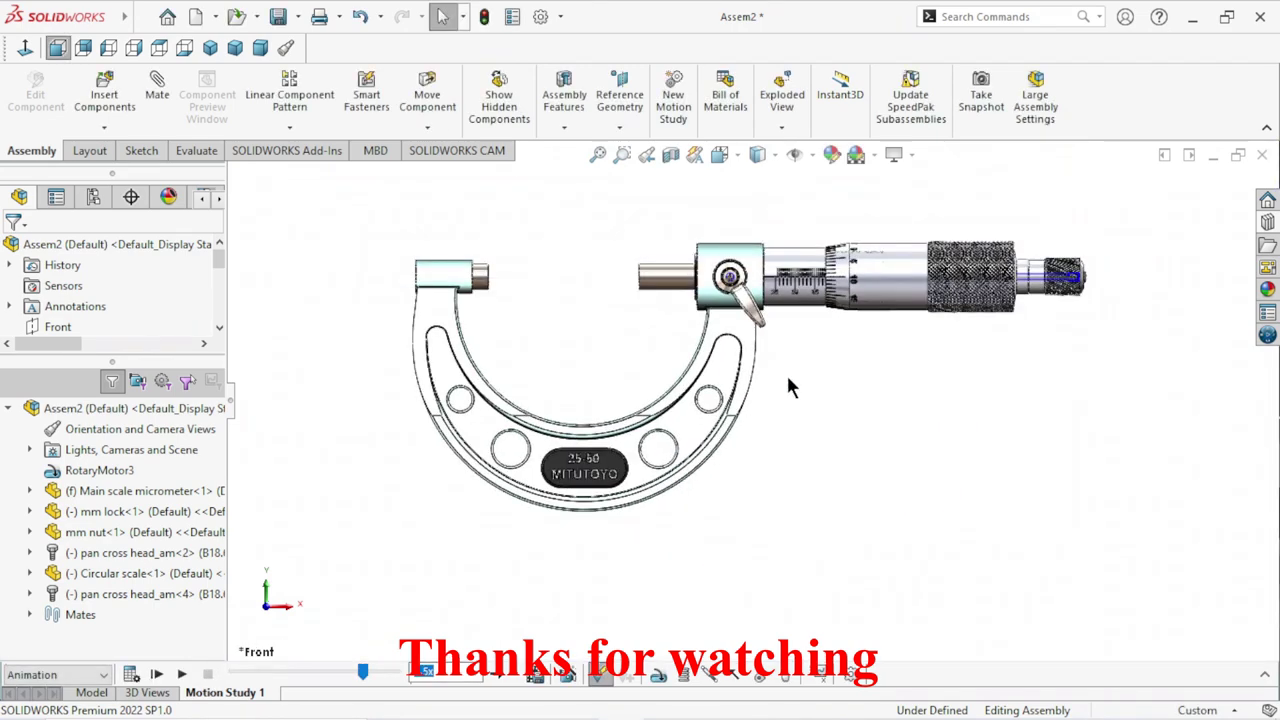
scroll(795, 349, "down", 2)
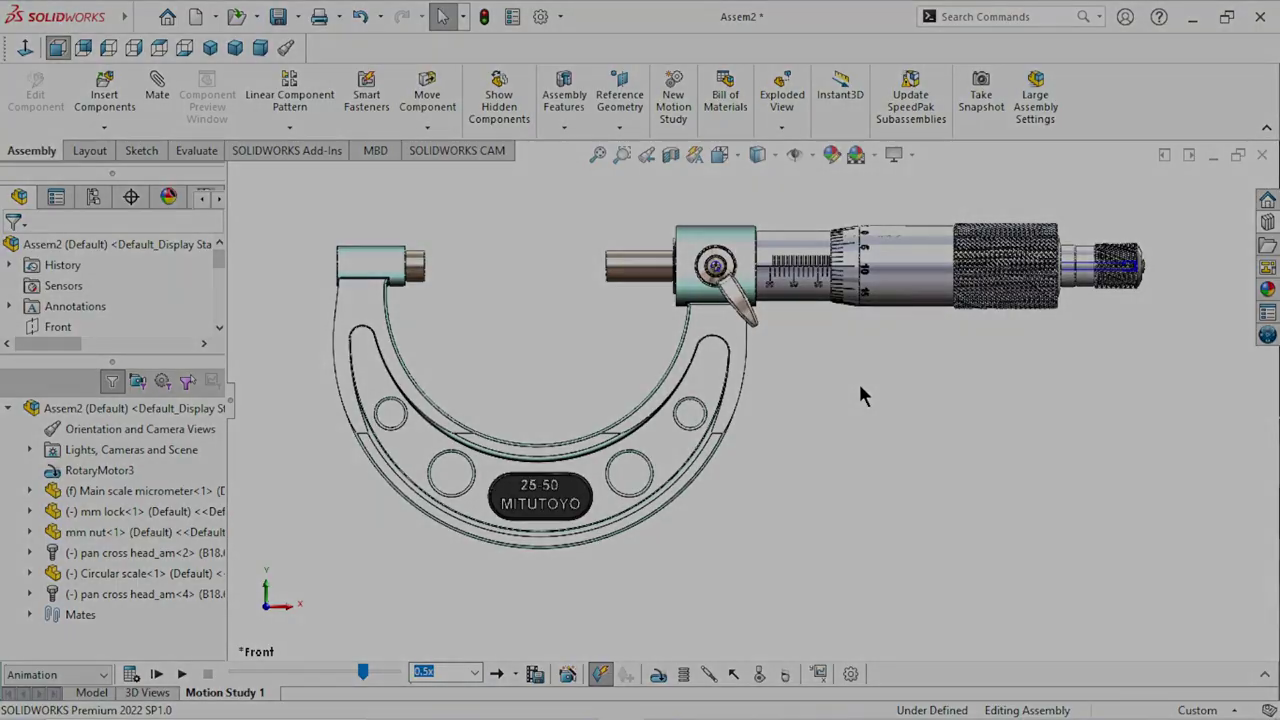